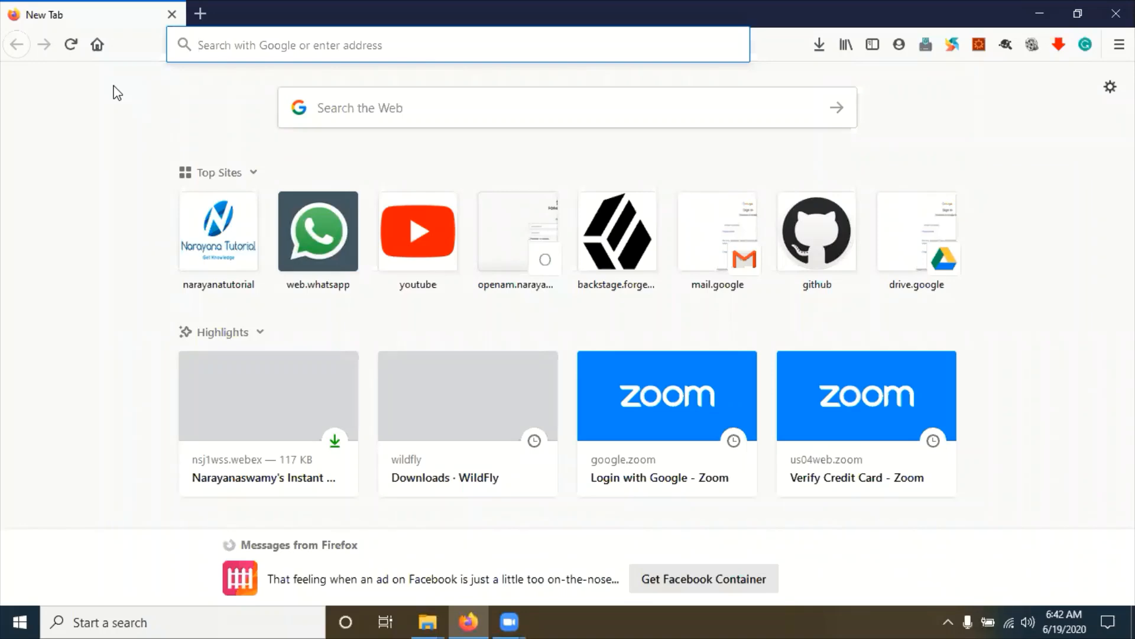
Step: Search 'jboss download', open the JBoss Application Server downloads page, and highlight the 7.1.1.Final release
text(jbo)
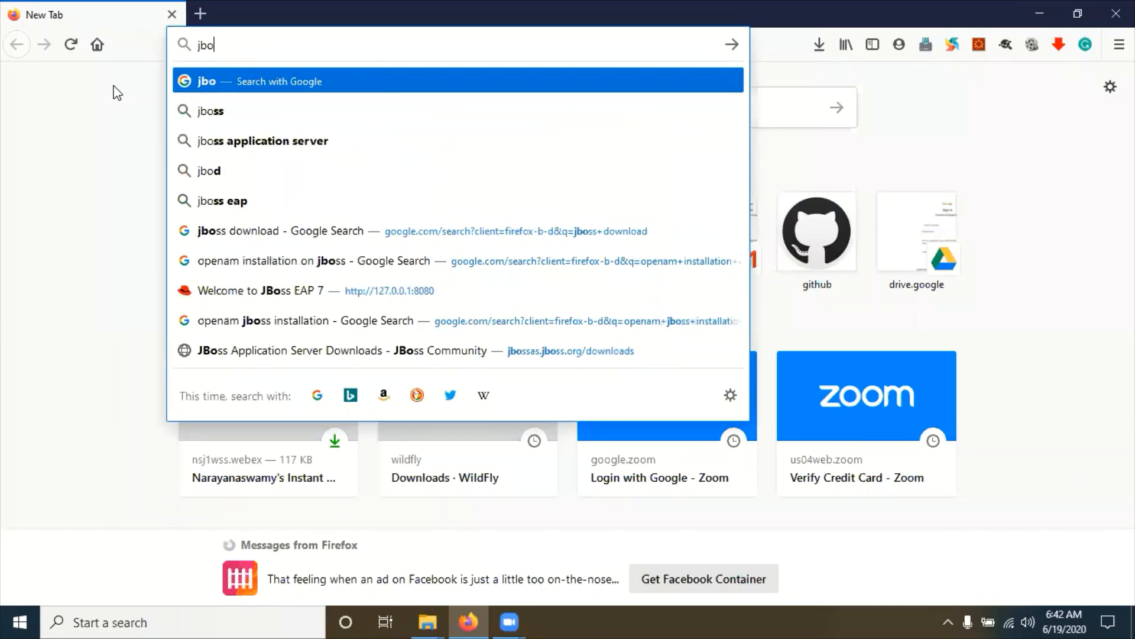
text(ss download)
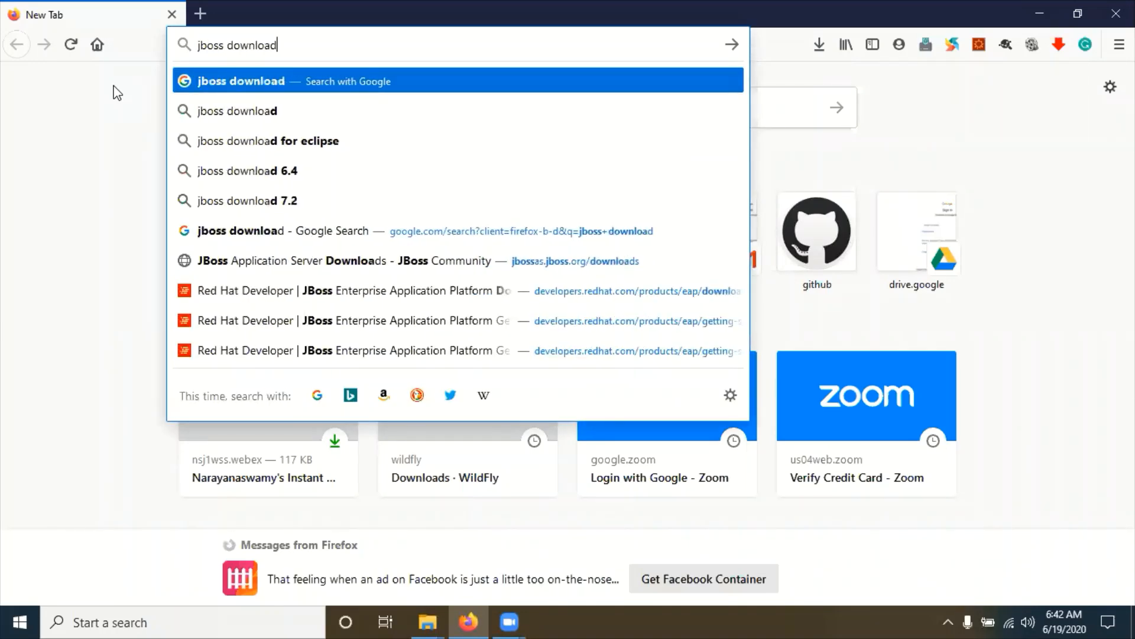
key(Return)
scroll(13, 497, down, 5)
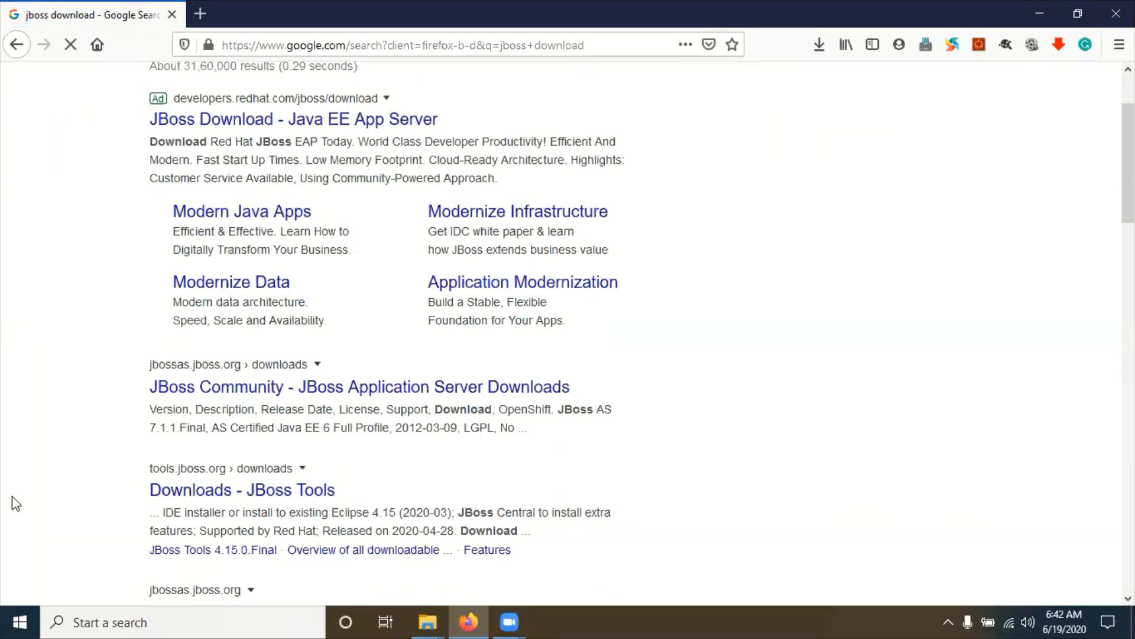
click(204, 255)
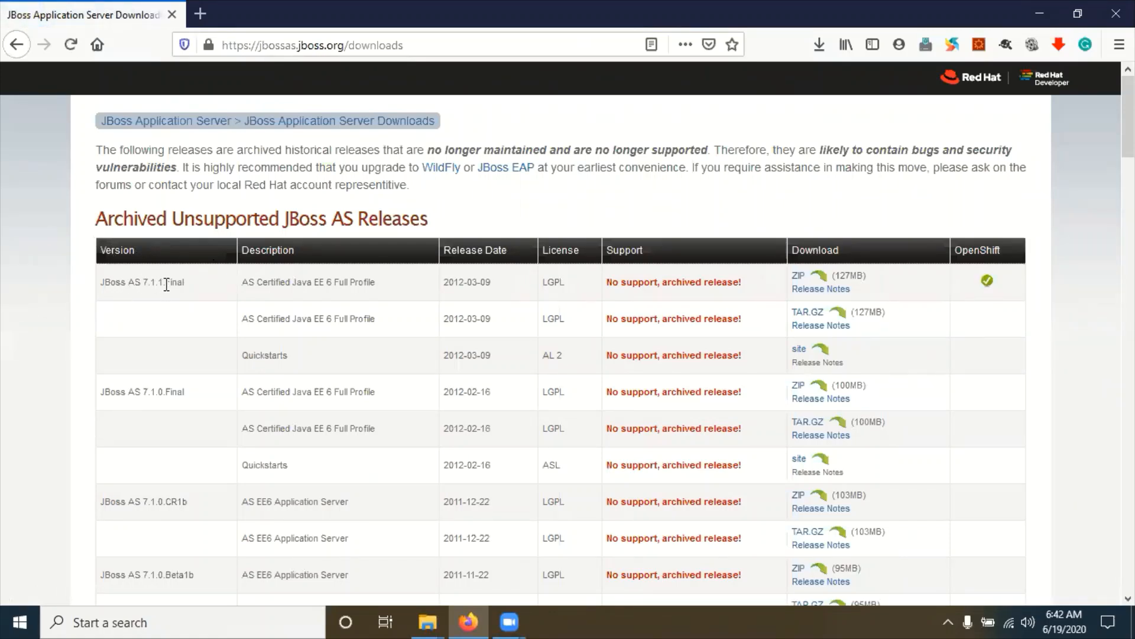
drag(171, 283, 192, 285)
Step: Go from the WildFly site's Downloads page to the latest JBoss EAP 7.3.0 release download
click(441, 168)
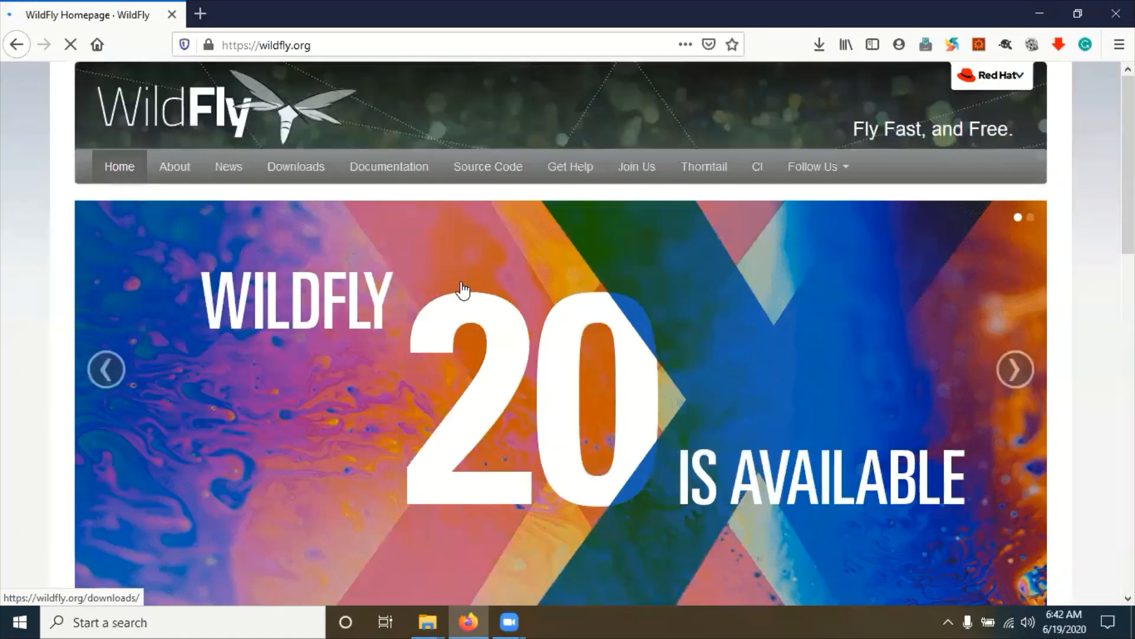
click(303, 177)
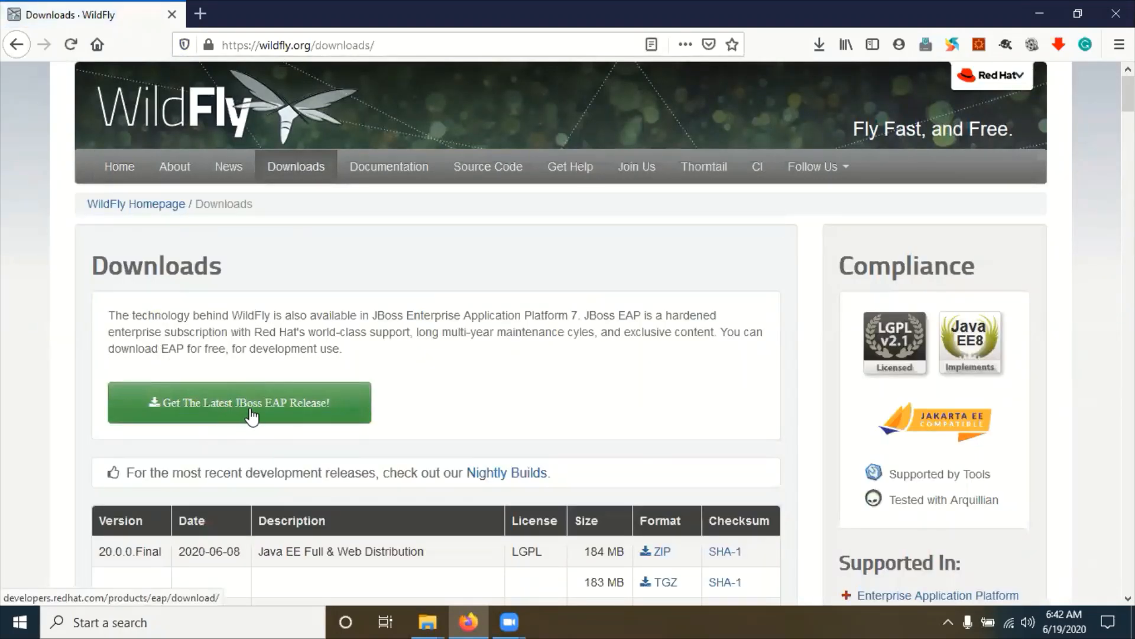
click(283, 412)
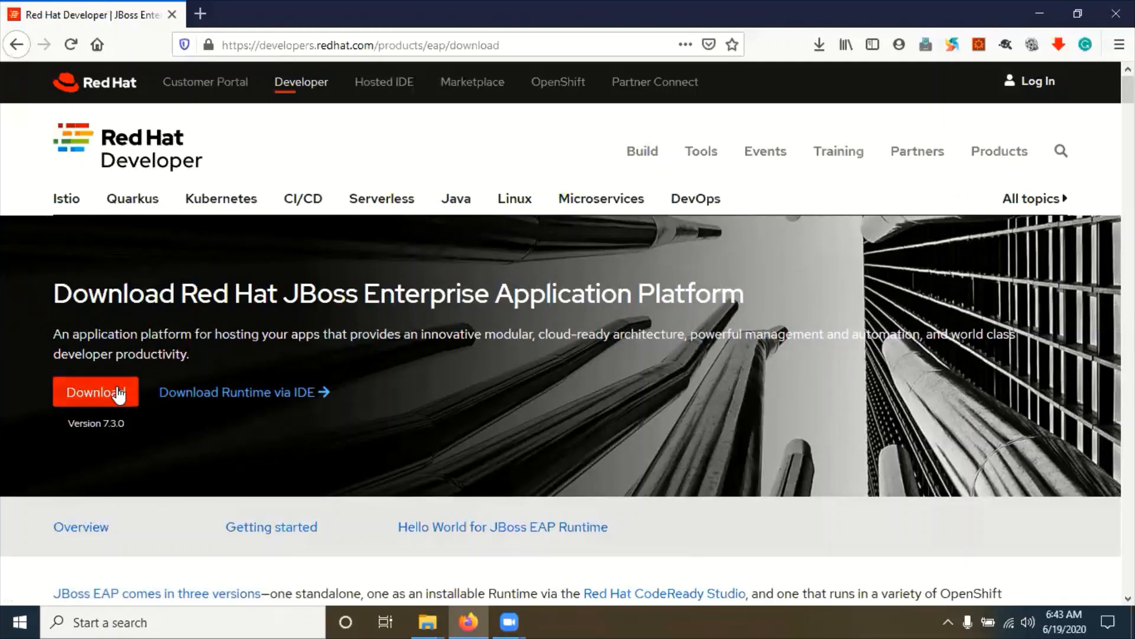
scroll(118, 408, down, 7)
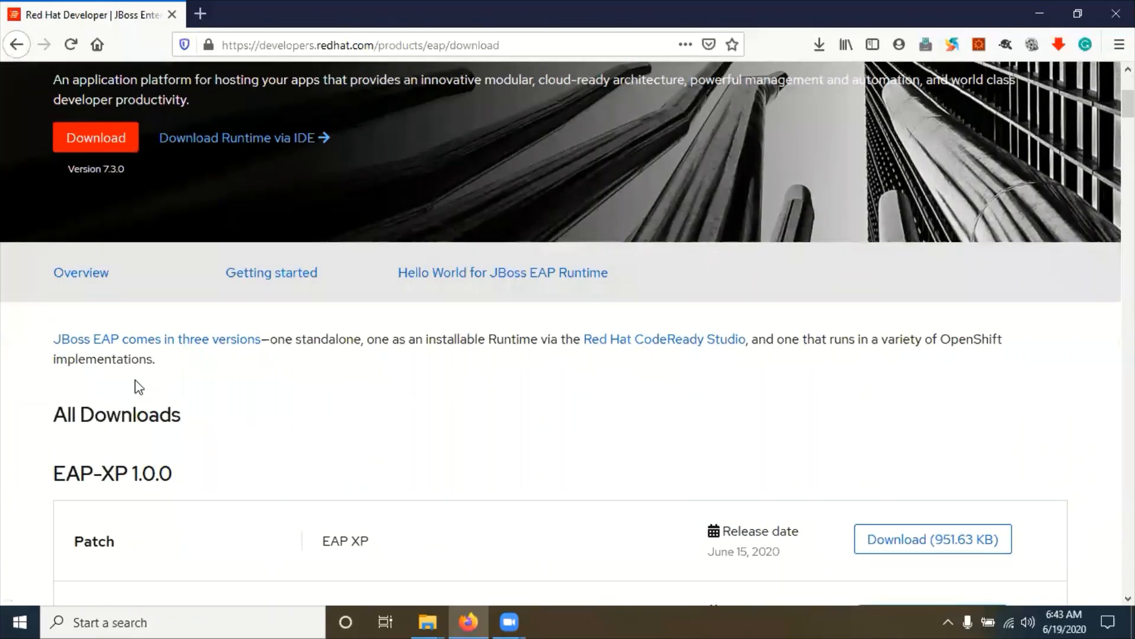
scroll(132, 269, up, 1)
scroll(135, 272, up, 6)
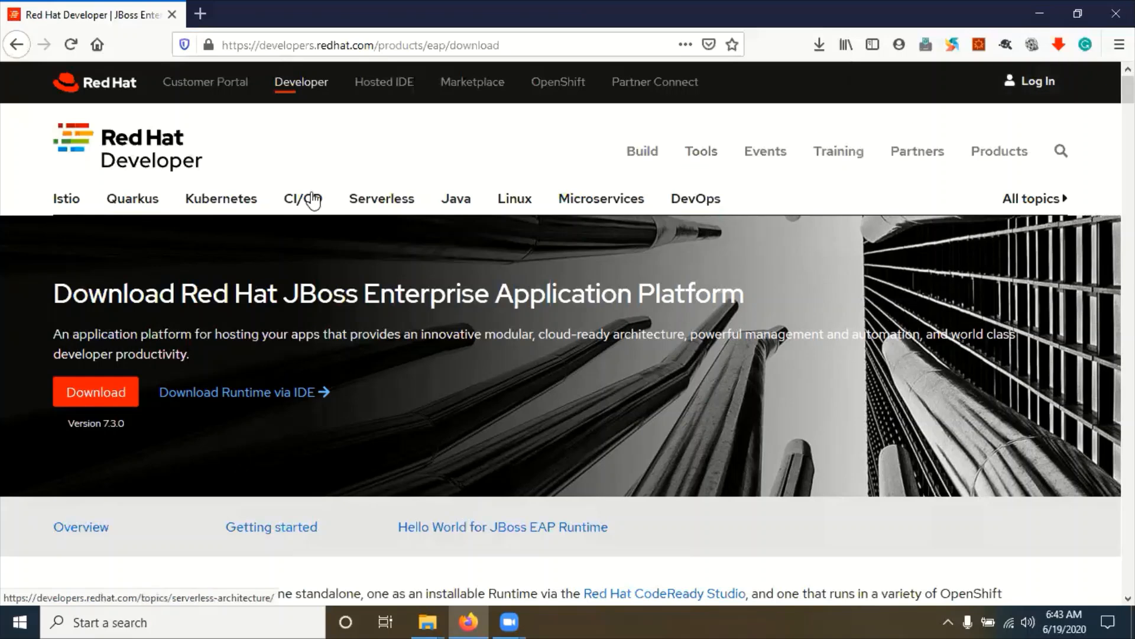
Step: Start the JBoss EAP 7.3.0 download and dismiss the Red Hat login suggestions
click(117, 398)
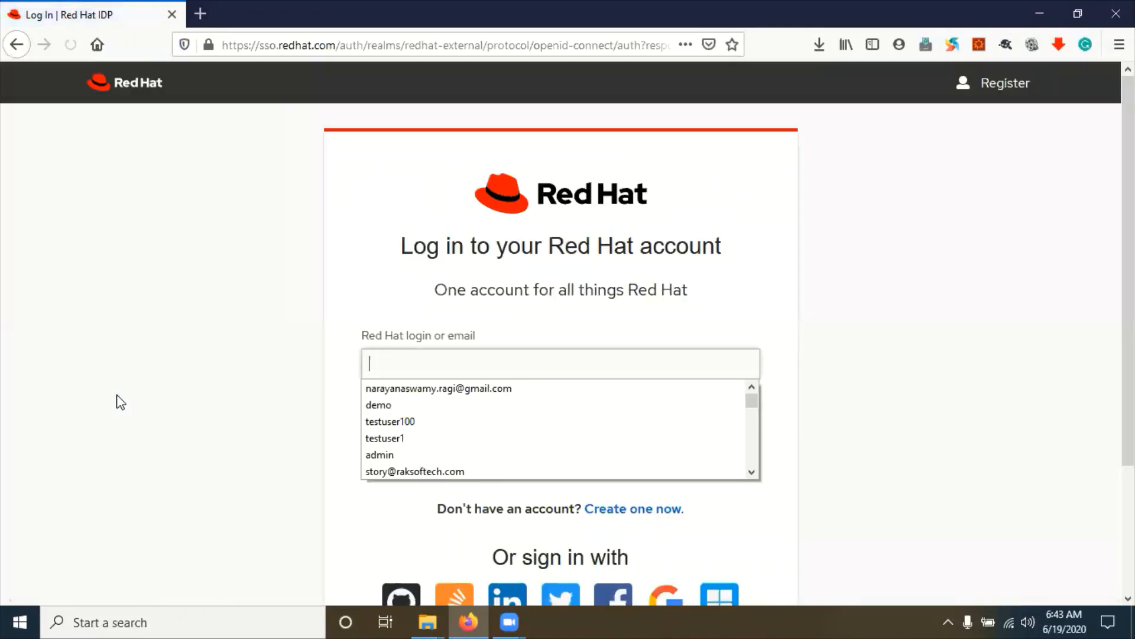
click(419, 369)
click(250, 353)
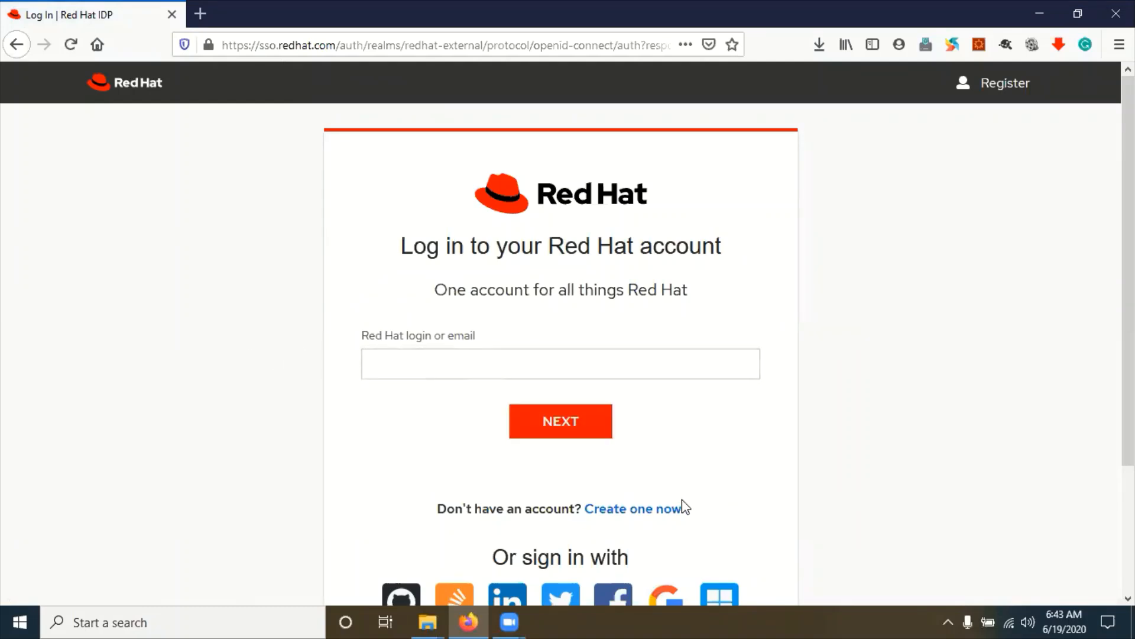
scroll(426, 370, down, 3)
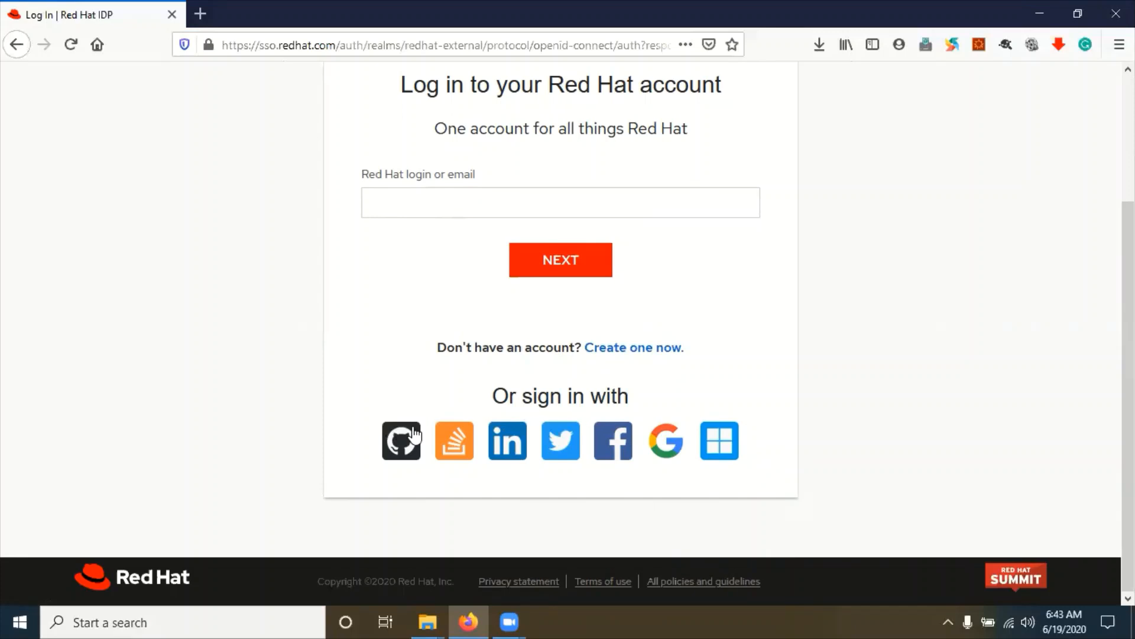
scroll(746, 338, up, 3)
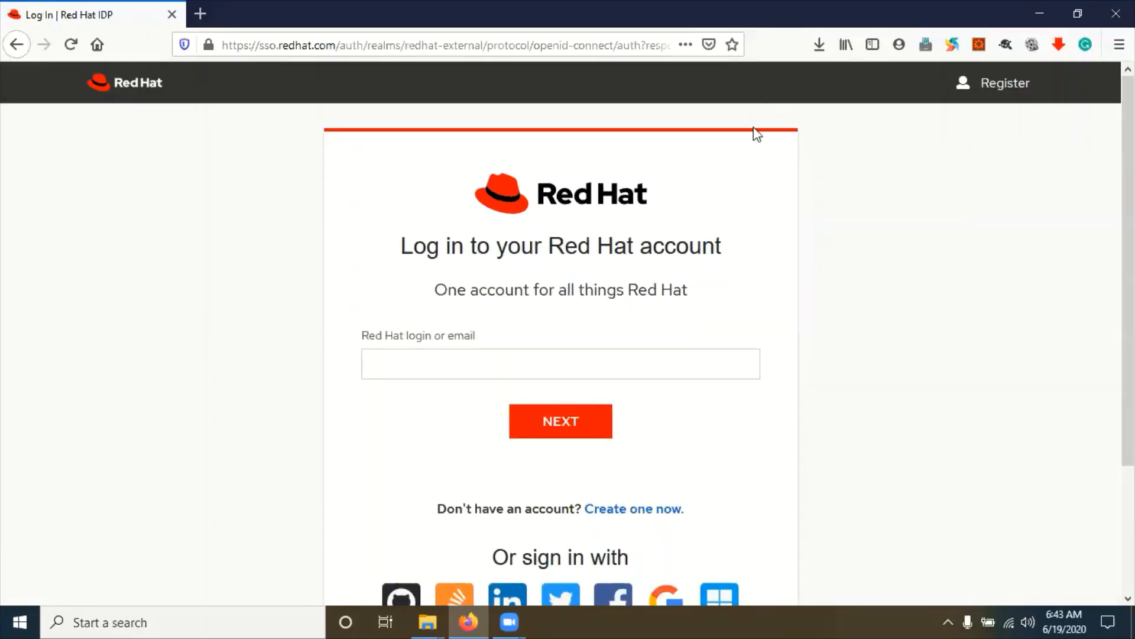
Step: Show the Downloads folder from Firefox and select the jboss-eap-7.3.0-installer file
click(819, 45)
click(812, 123)
click(528, 201)
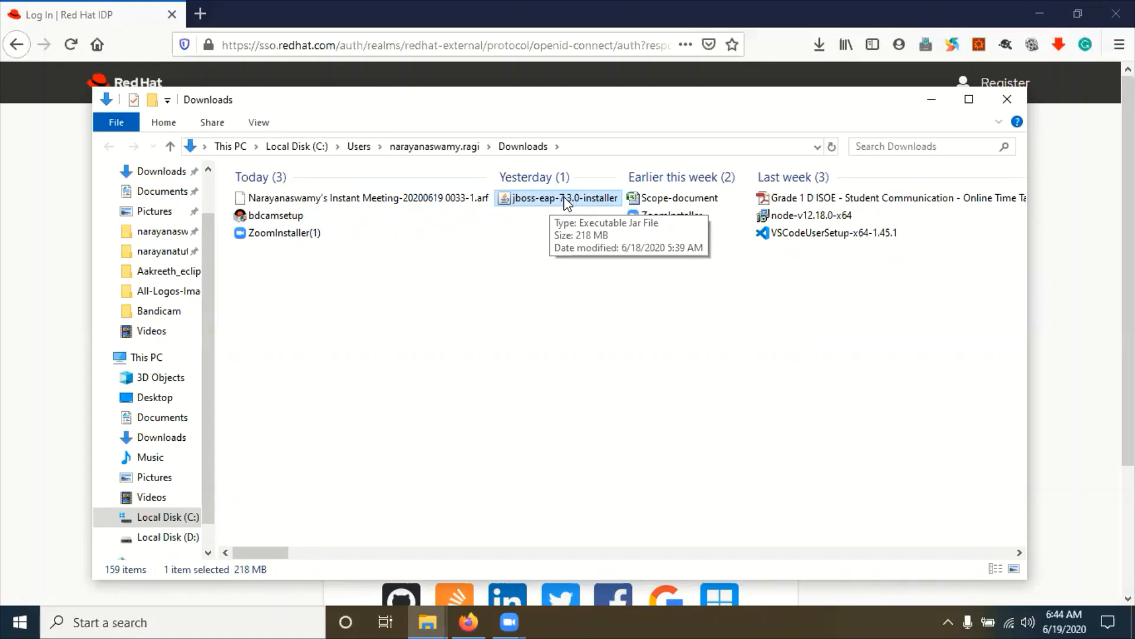
Step: Browse to D:\forgerock\blog\jboss, the folder holding the EAP installer
scroll(198, 473, down, 2)
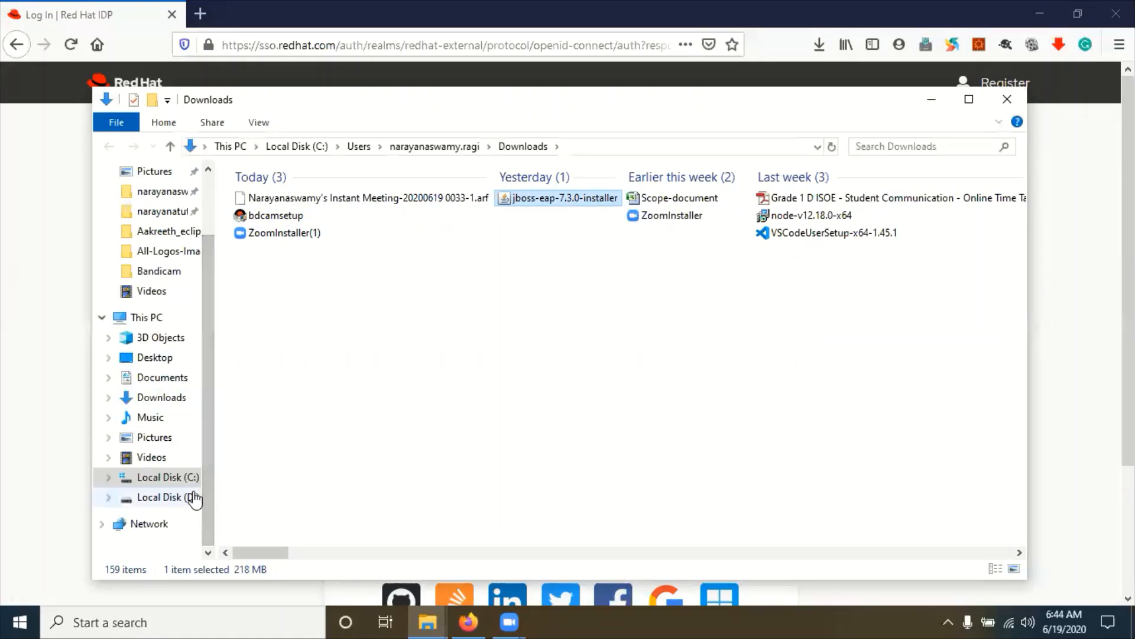
click(194, 499)
click(276, 267)
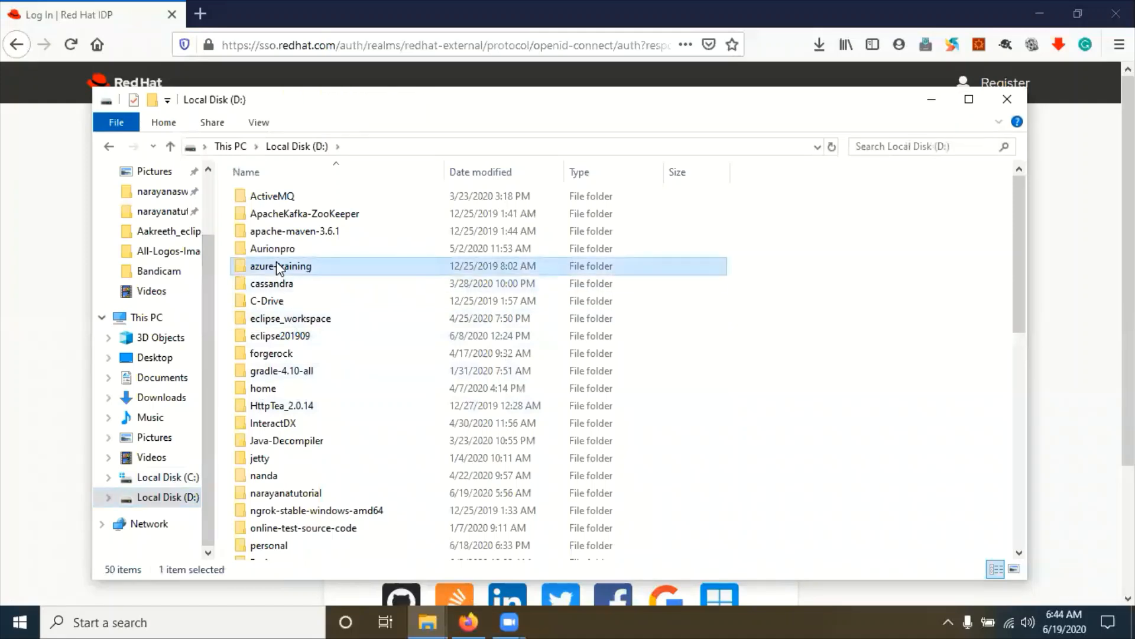
click(270, 341)
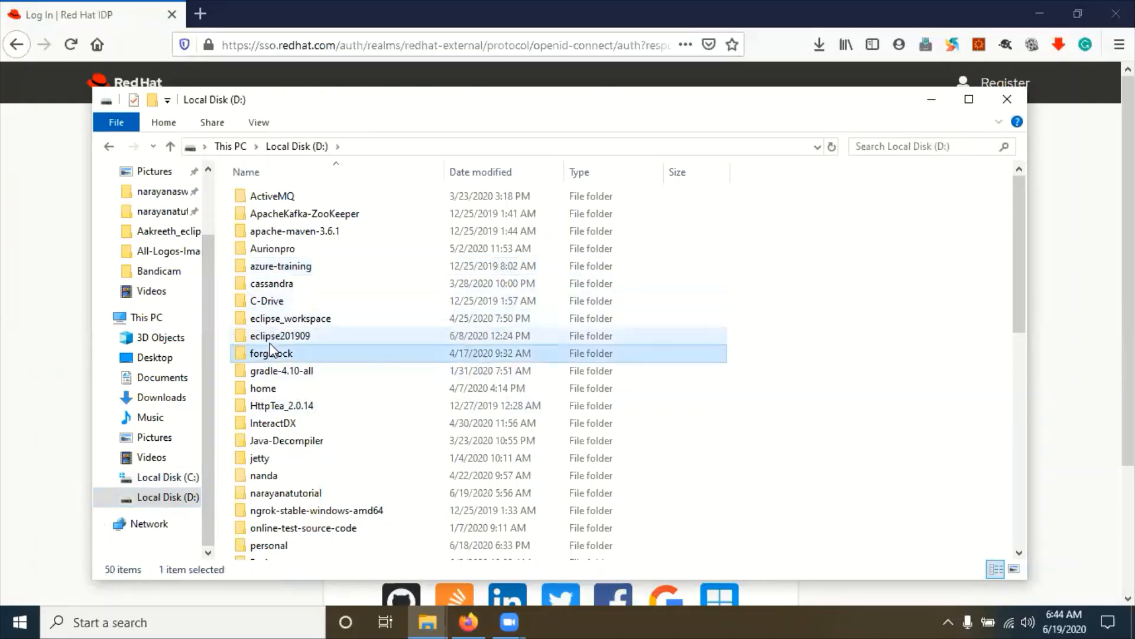
double_click(273, 353)
double_click(247, 216)
double_click(261, 248)
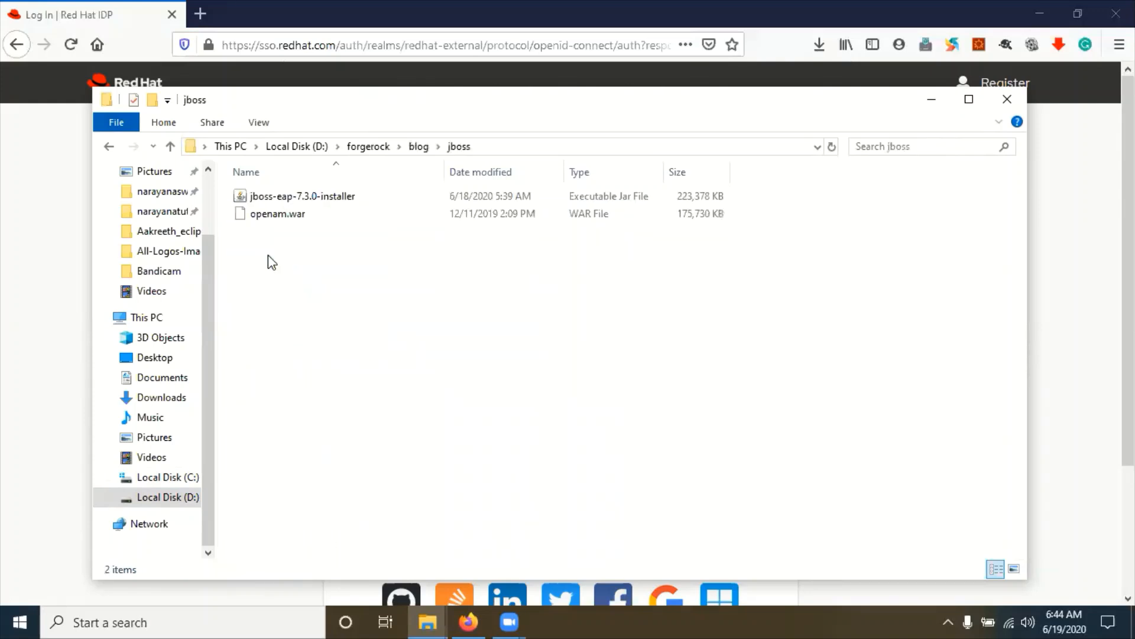
click(289, 198)
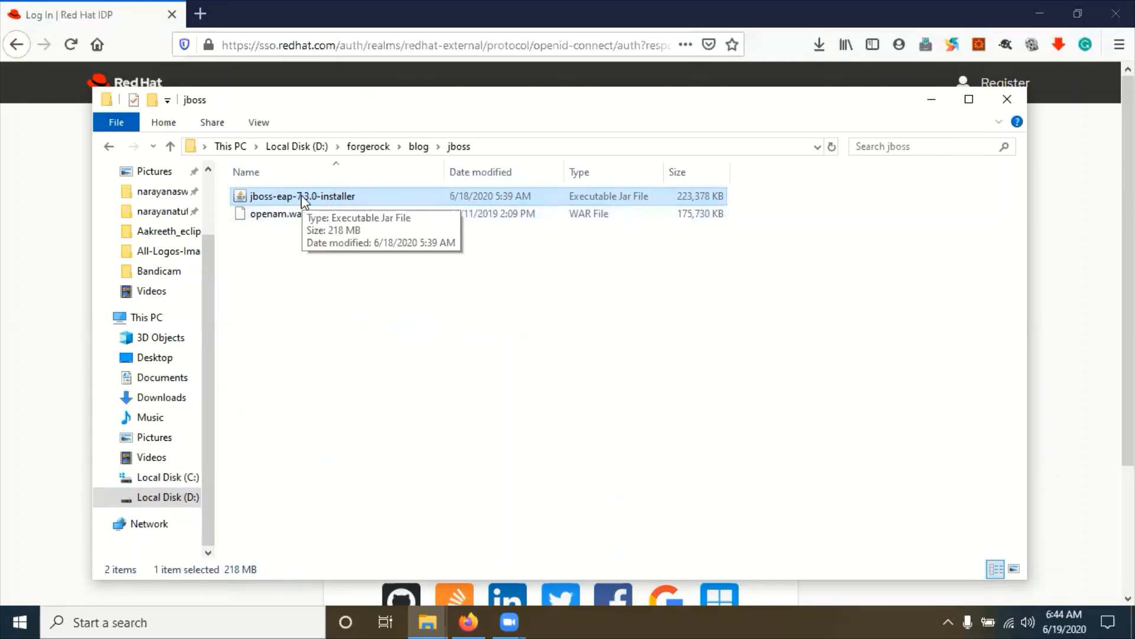
click(365, 269)
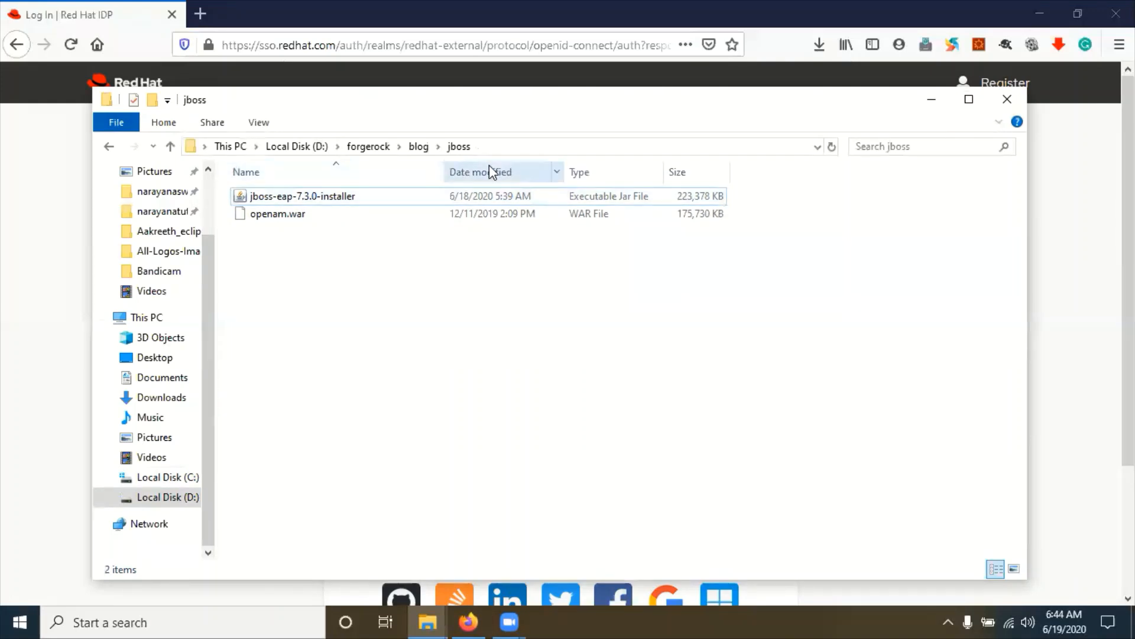
Step: Open a Command Prompt in the jboss folder via cmd in the address bar
click(503, 149)
text(cmd)
key(Return)
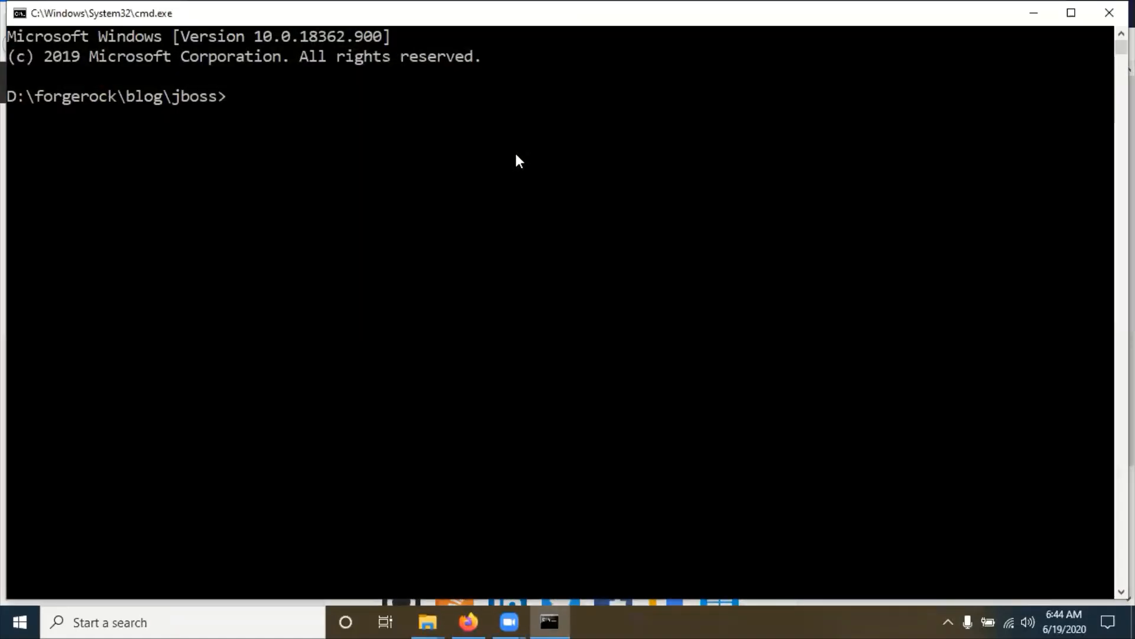
Step: Run java -jar jboss-eap-7.3.0-installer.jar, completing the file name with Tab
text(java -jar)
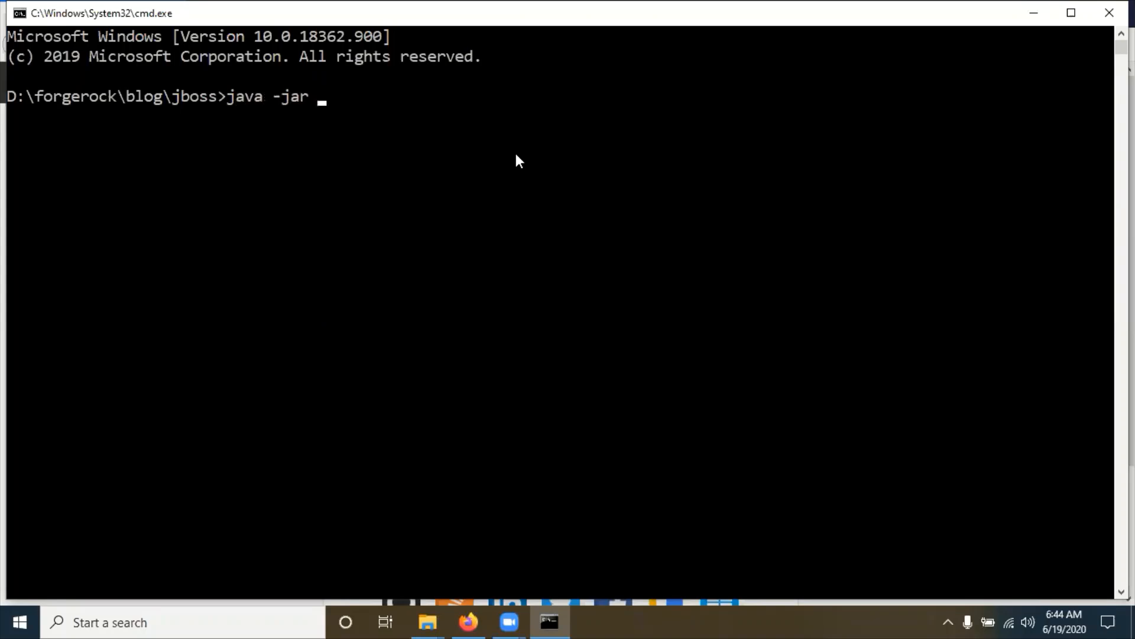
key(Tab)
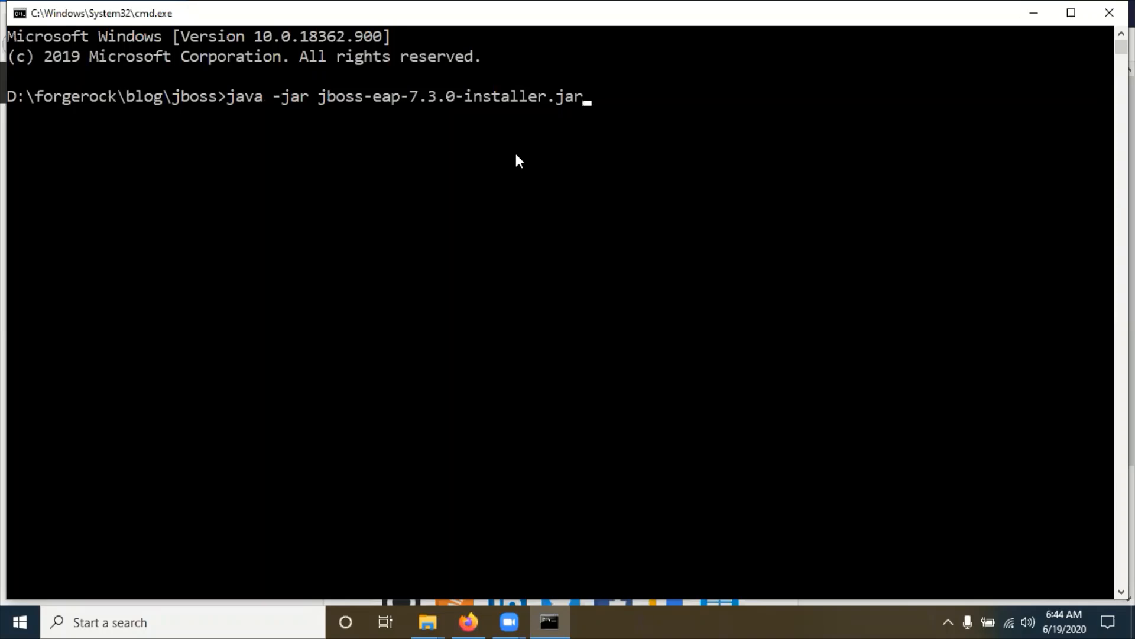
key(Return)
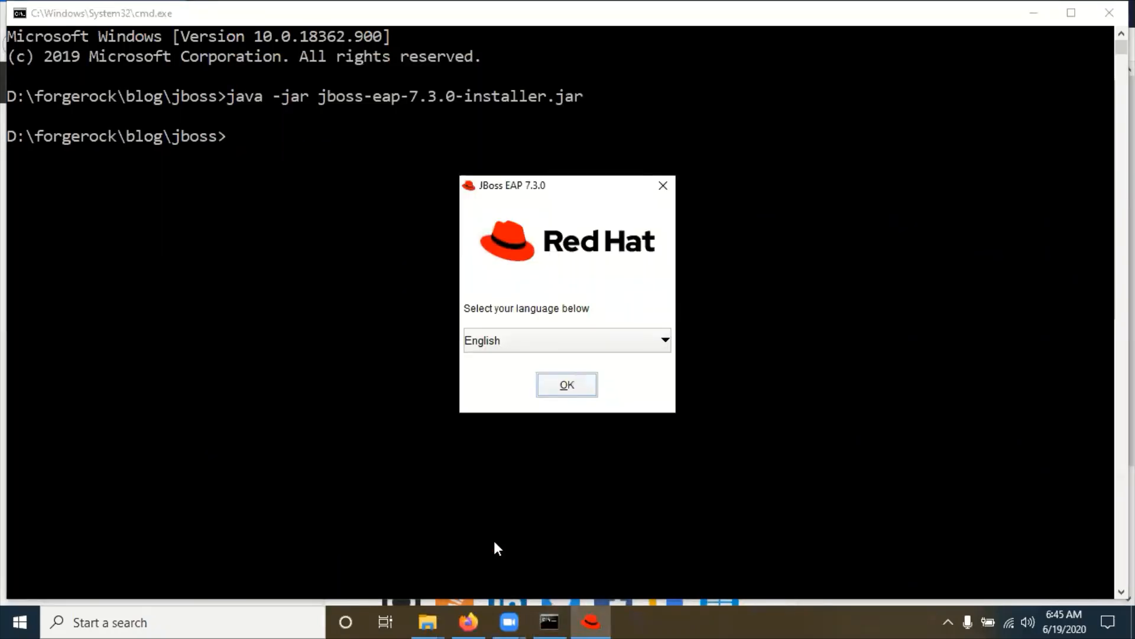
Step: Confirm English, accept the license agreement, and advance to the Installation Path step
click(576, 391)
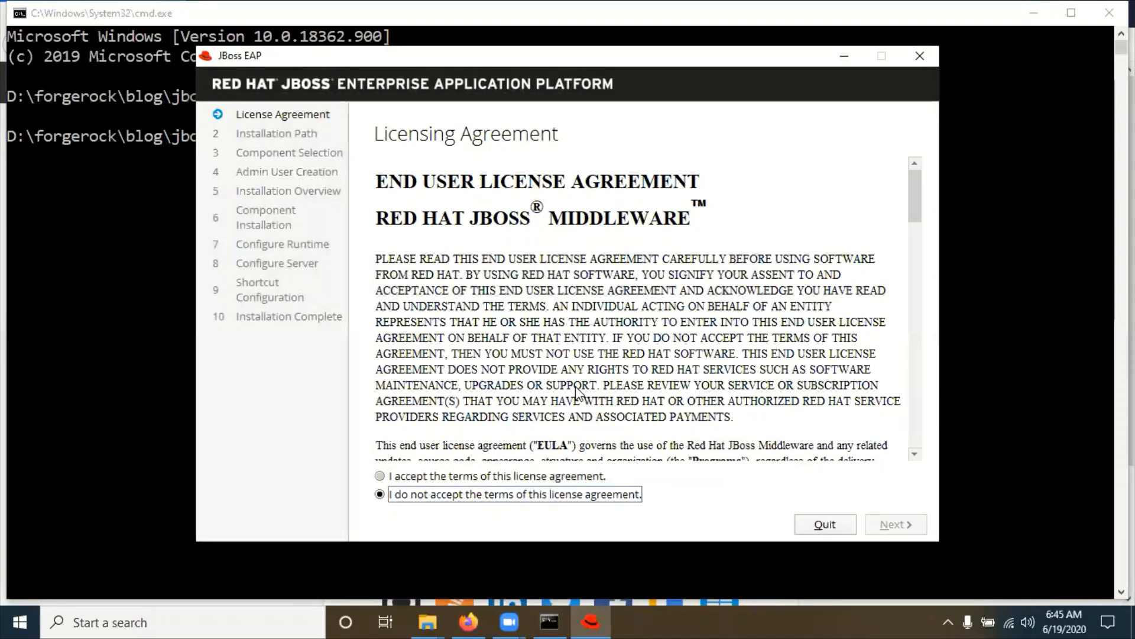
click(422, 476)
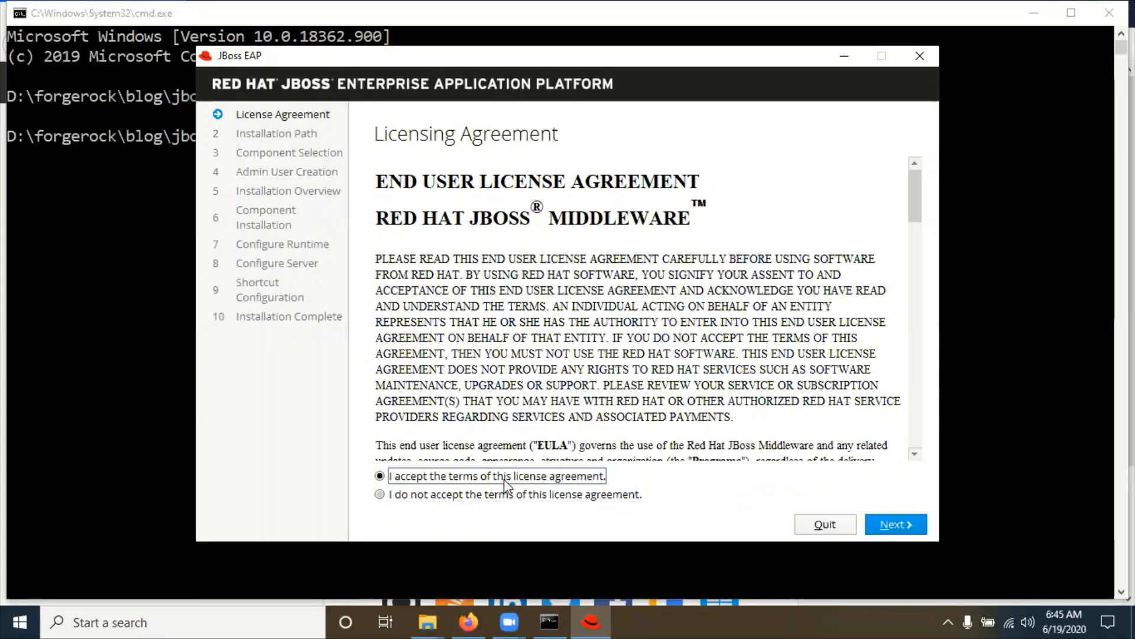
click(901, 526)
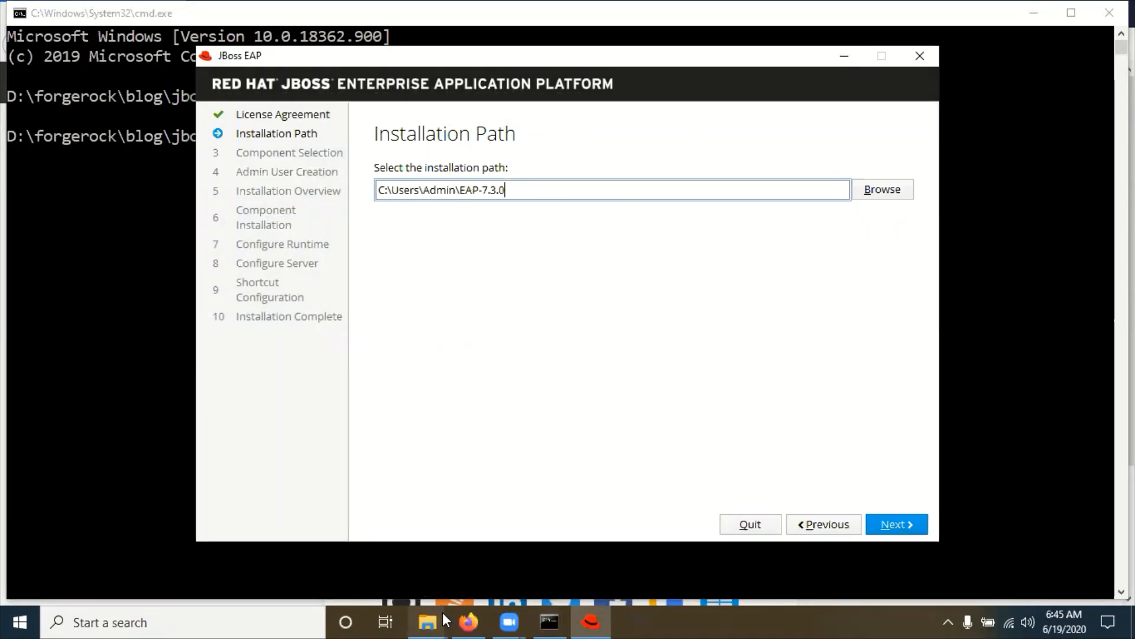
Step: Create and open a new jboss-installation folder inside the jboss folder
mouse_move(432, 612)
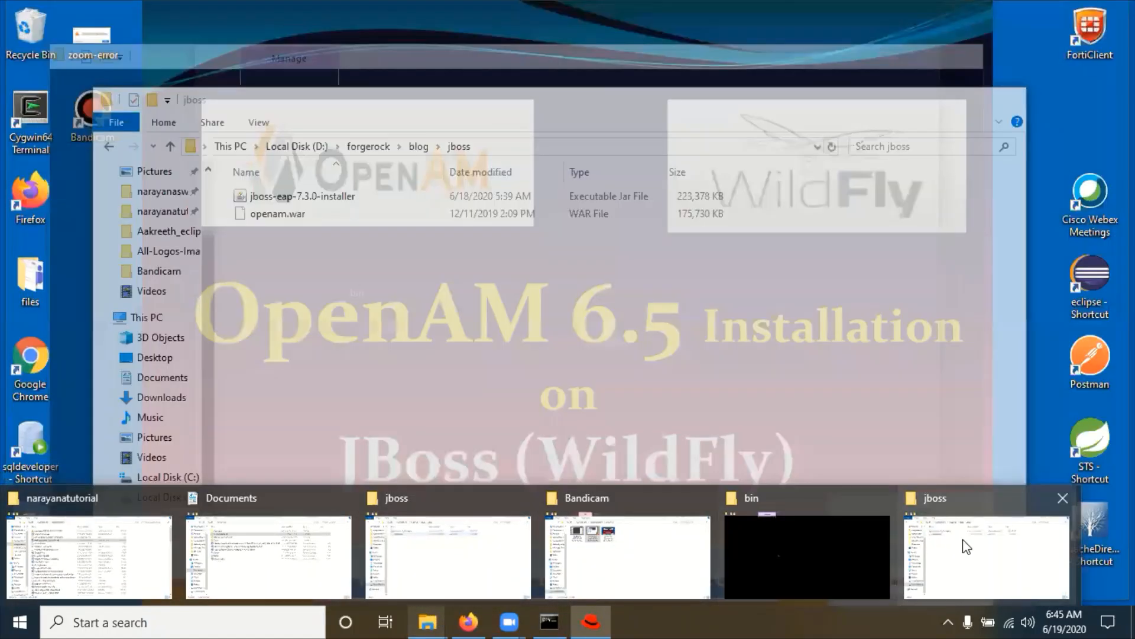
click(987, 556)
right_click(335, 291)
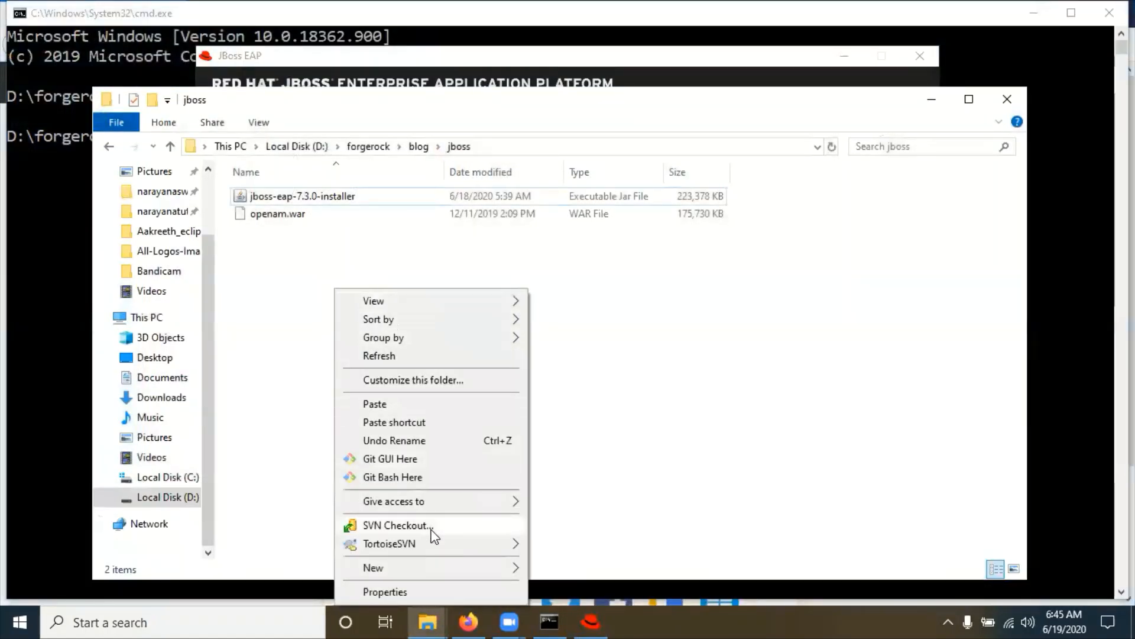
mouse_move(495, 564)
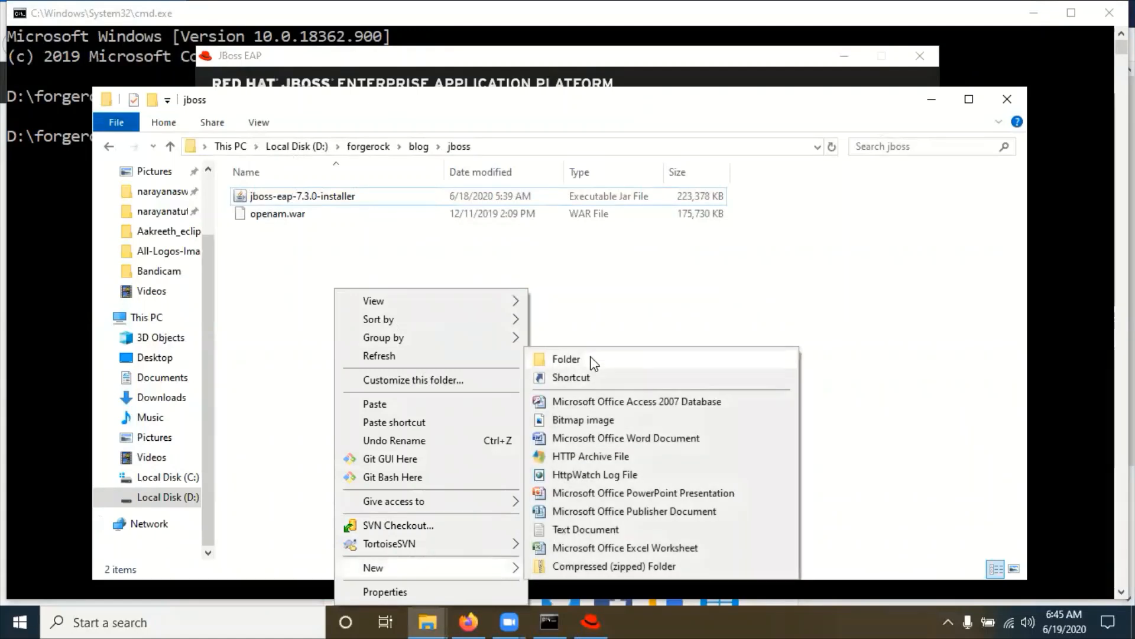
click(566, 359)
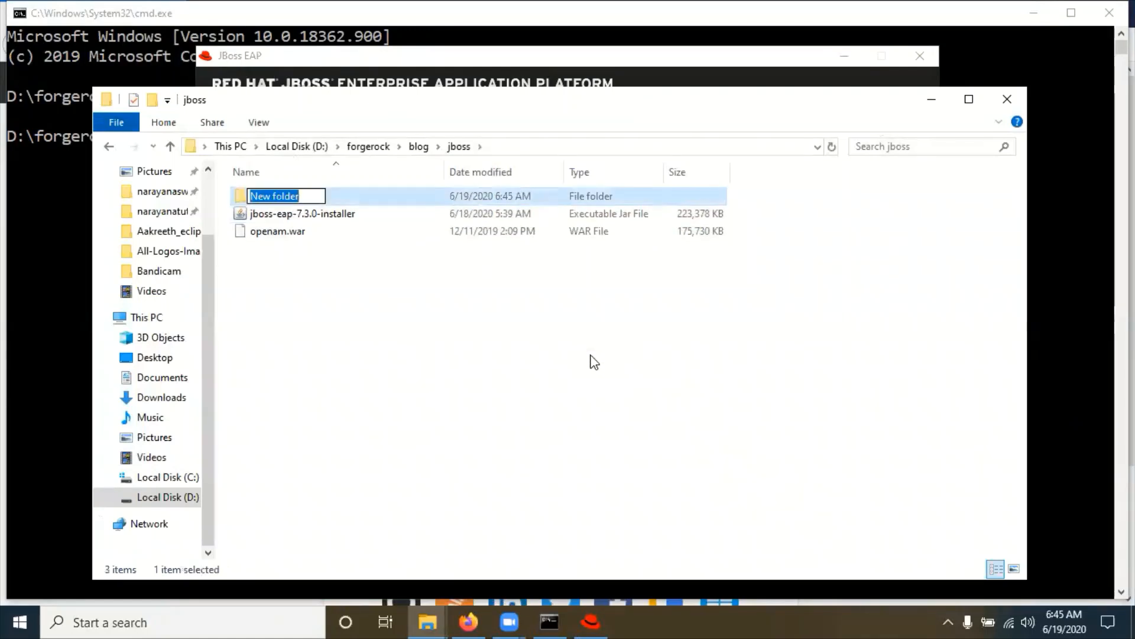
text(jboss-installation)
key(Return)
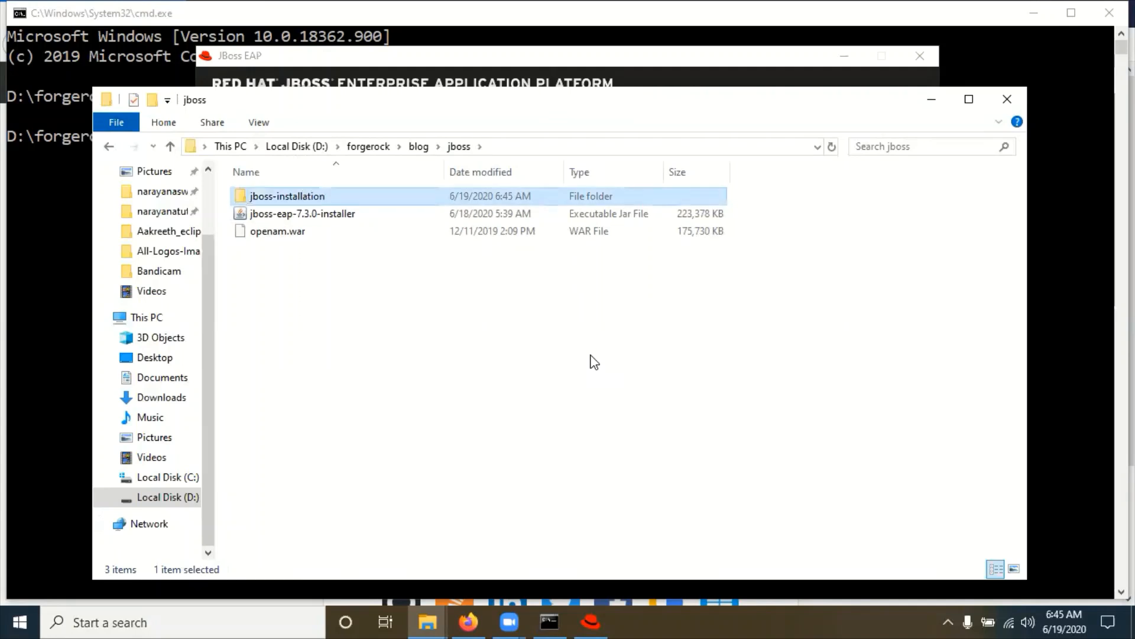
double_click(312, 203)
Step: Set the install path to D:\forgerock\blog\jboss\jboss-installation\EAP-7.3.0 and continue
click(629, 145)
key(ctrl+c)
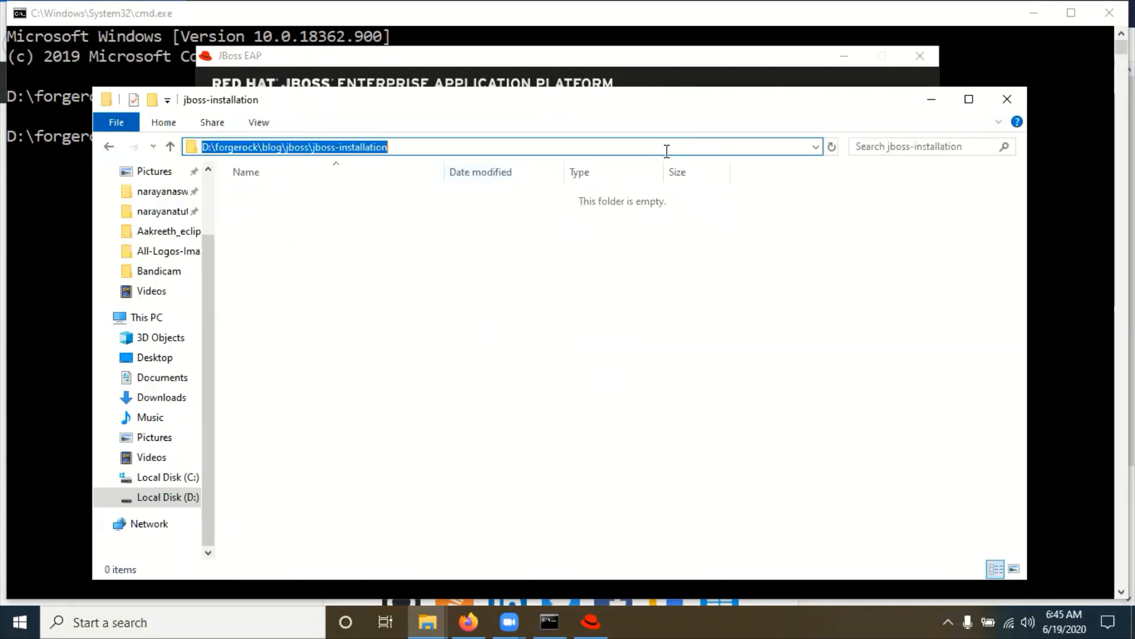
click(932, 99)
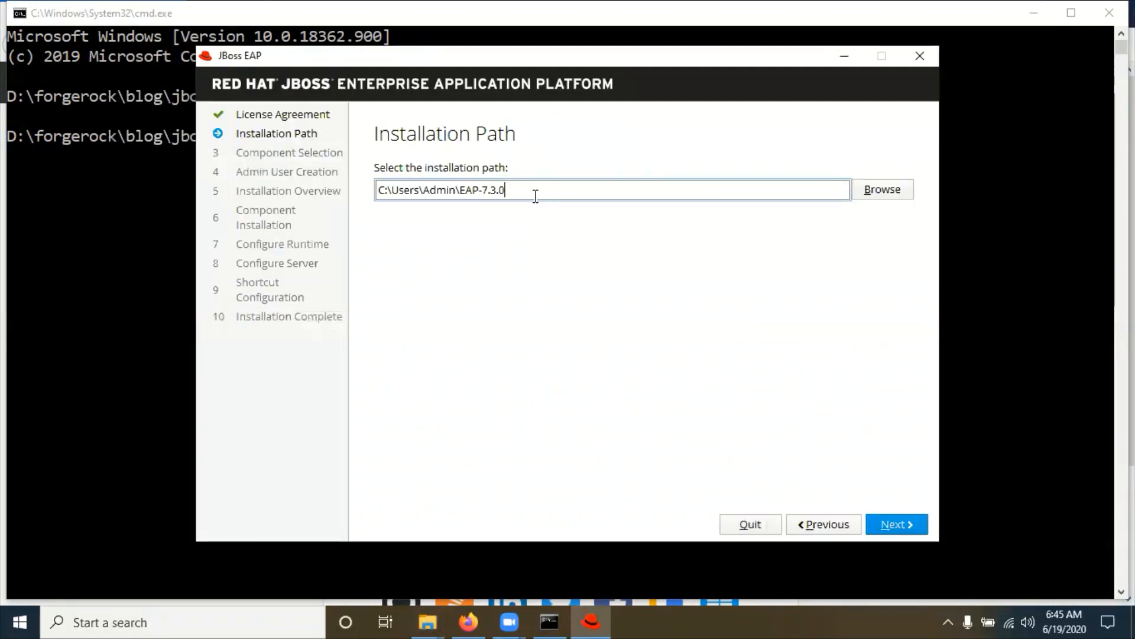
drag(456, 190, 329, 192)
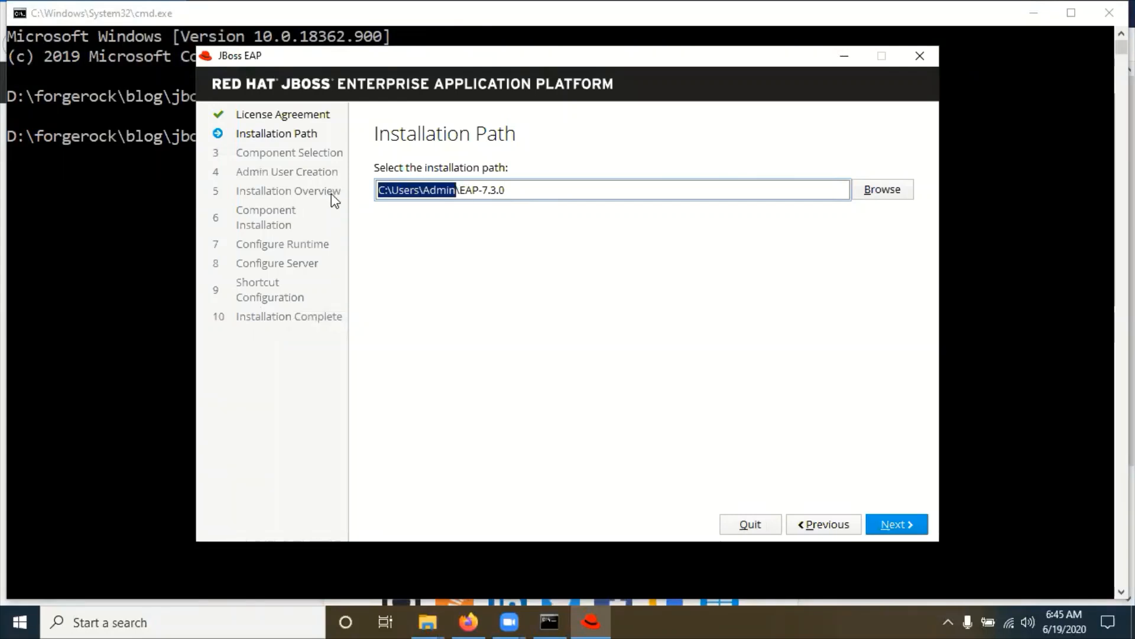
key(ctrl+v)
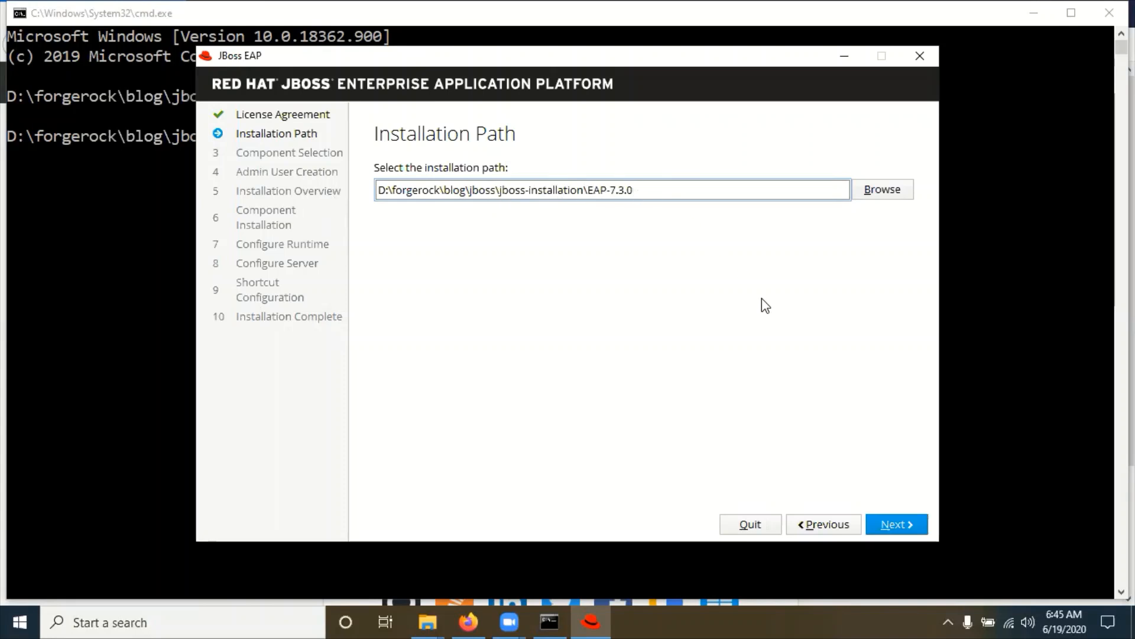
click(905, 526)
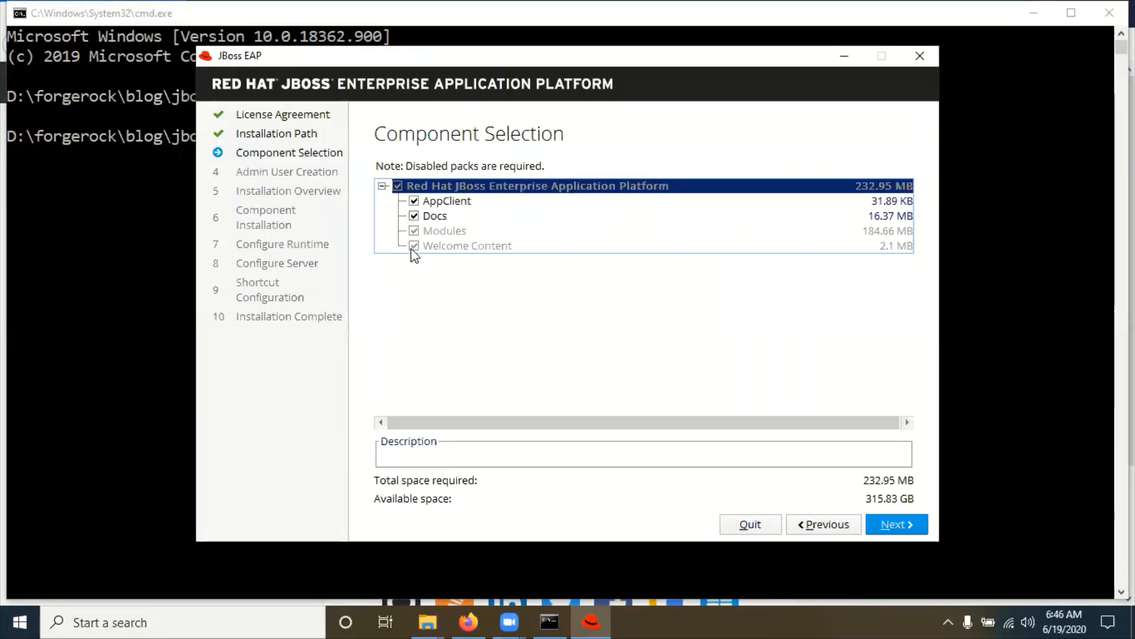
Step: Keep all components, enter and confirm the admin password, and accept the password warning
click(902, 523)
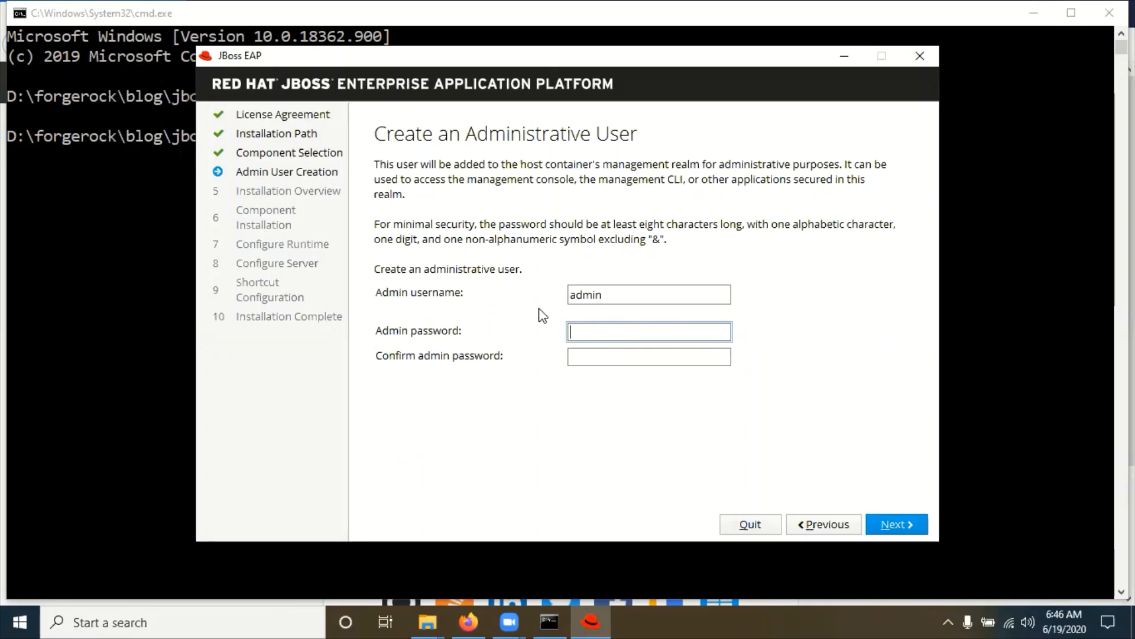
key(shift+Tab)
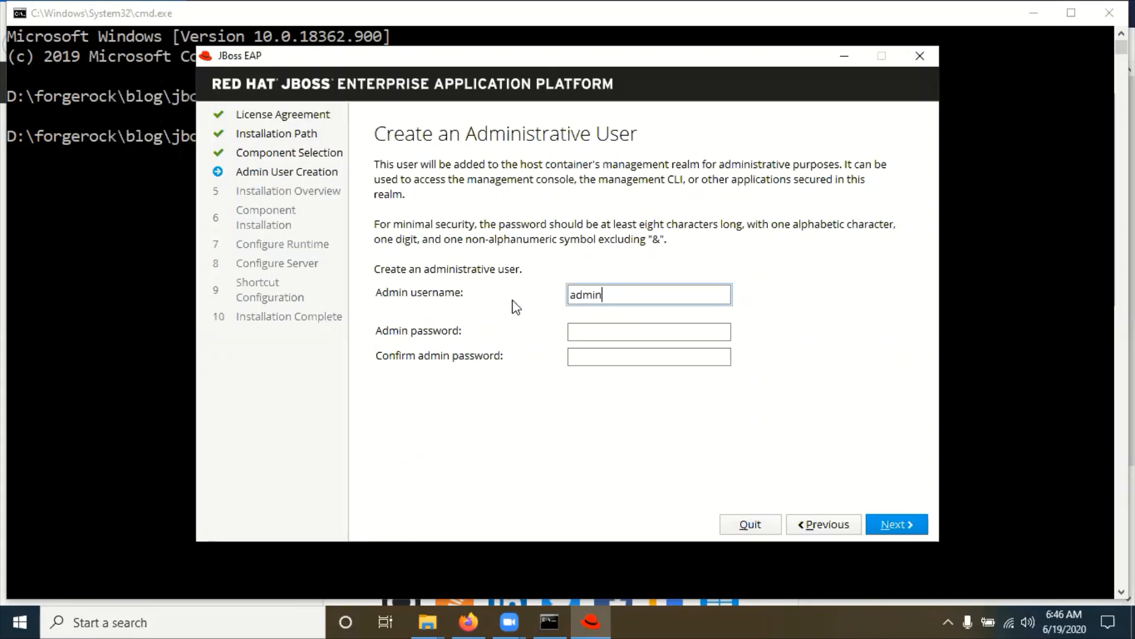
click(586, 331)
text(••••••••)
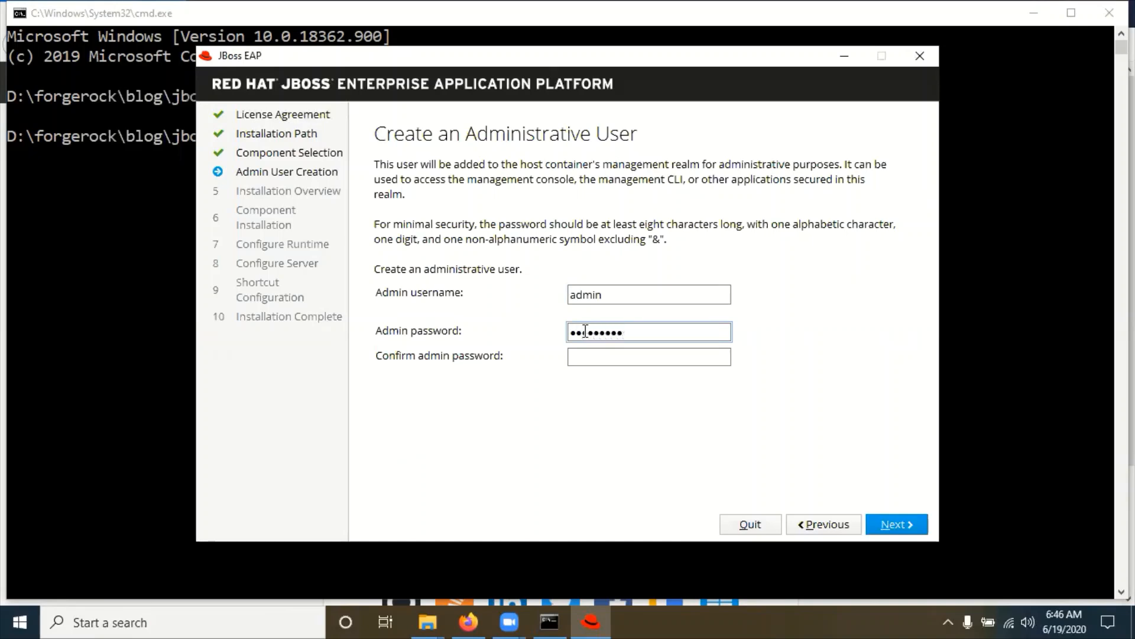
key(Tab)
text(•••••••••)
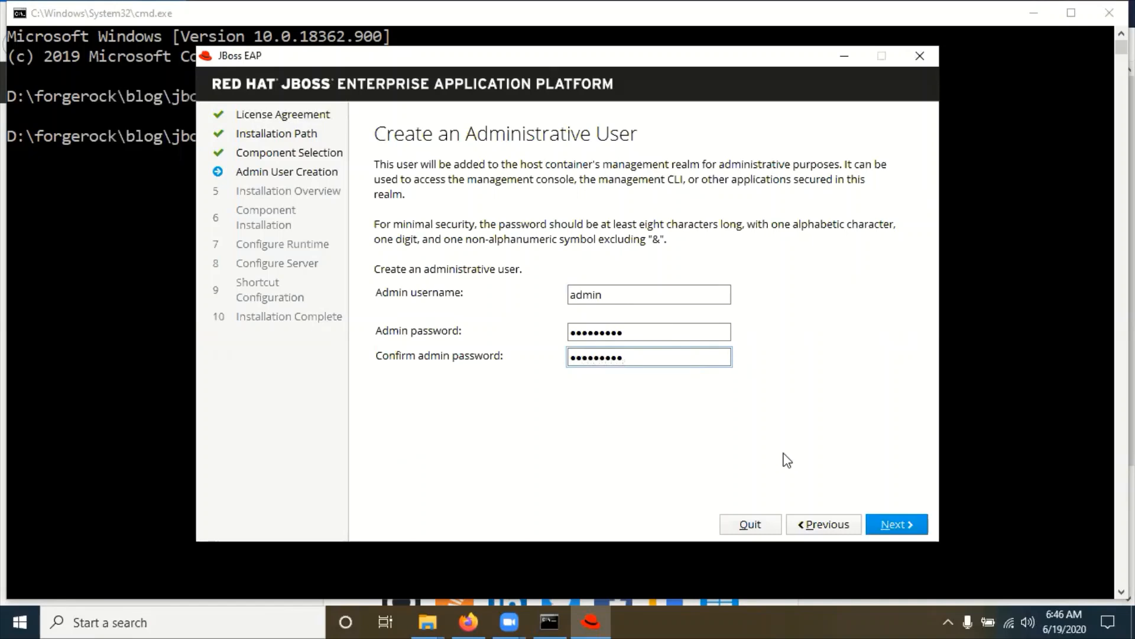
click(892, 524)
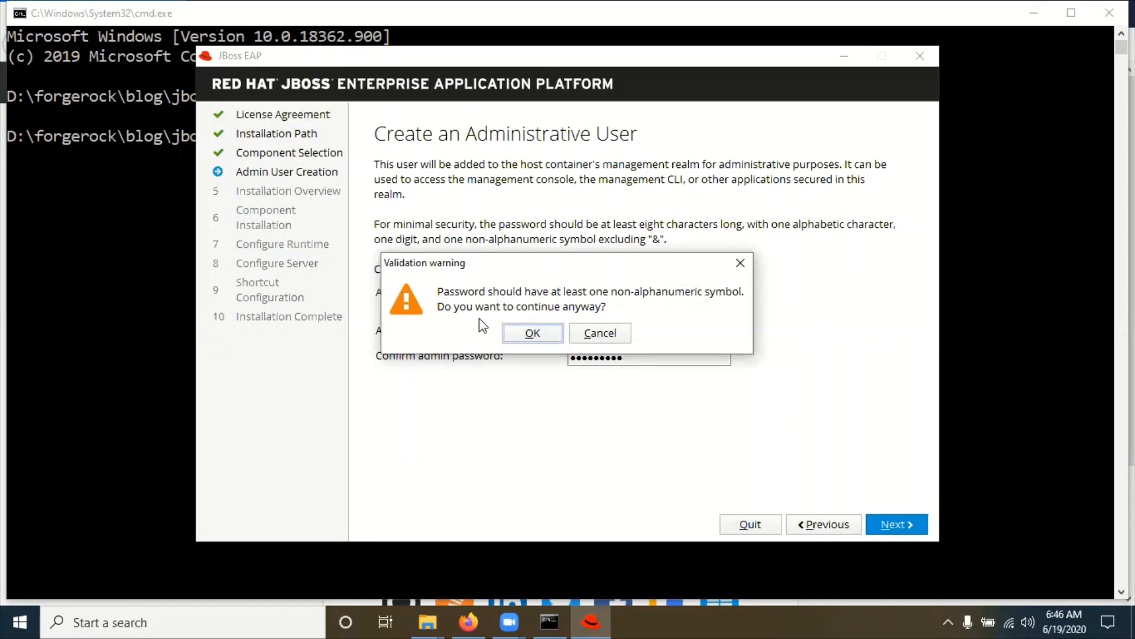
click(531, 334)
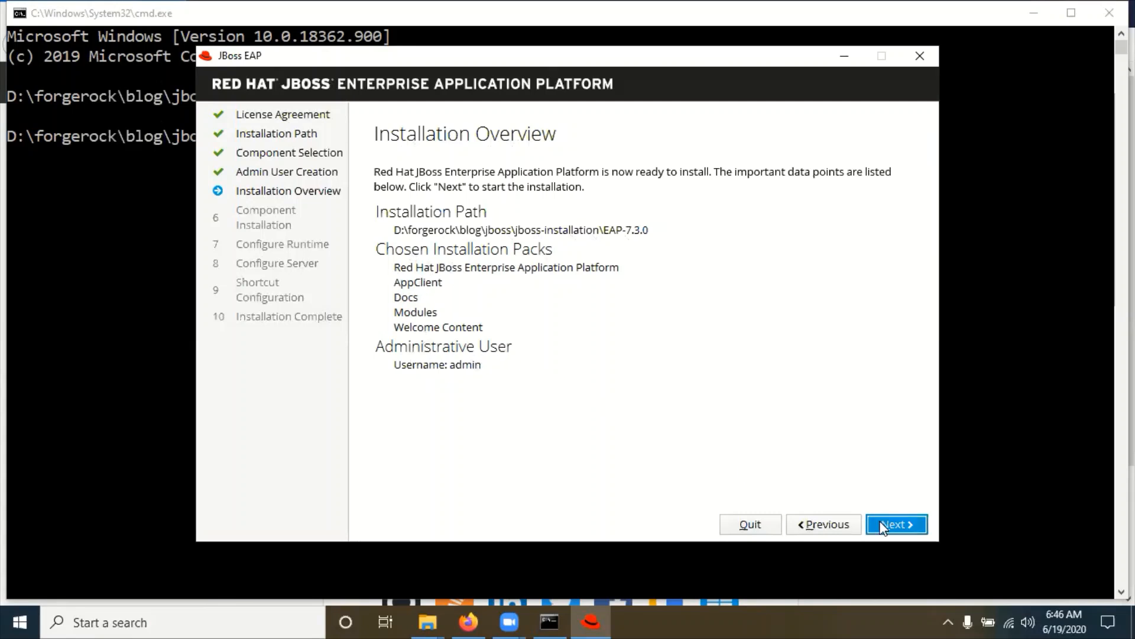
Step: Install all five packs and continue to Configure Runtime Environment
click(900, 525)
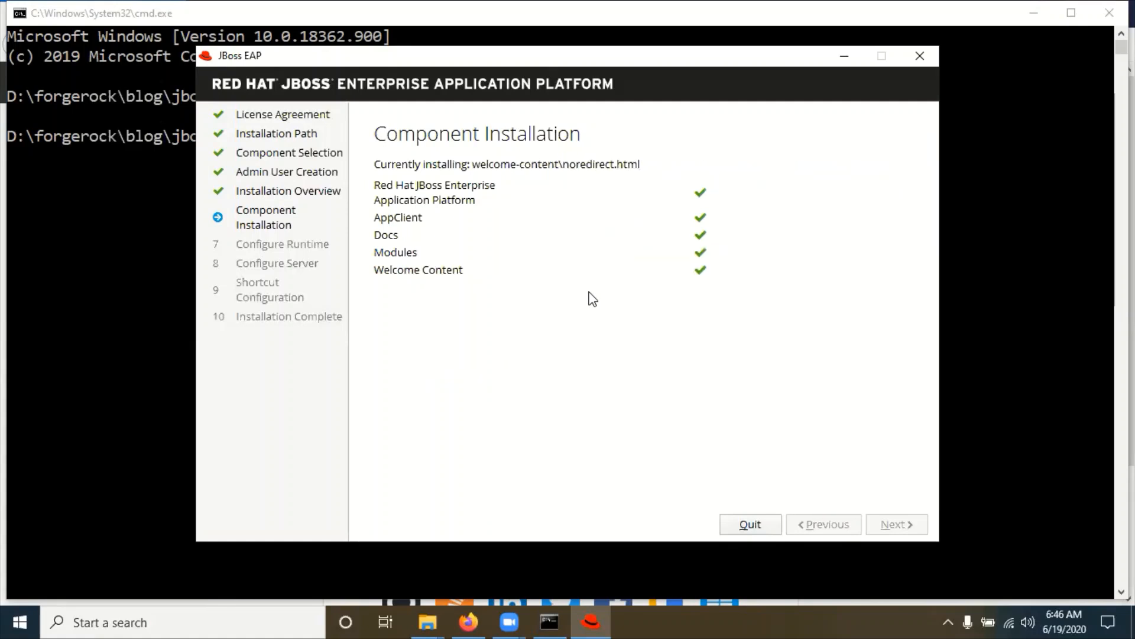
click(890, 533)
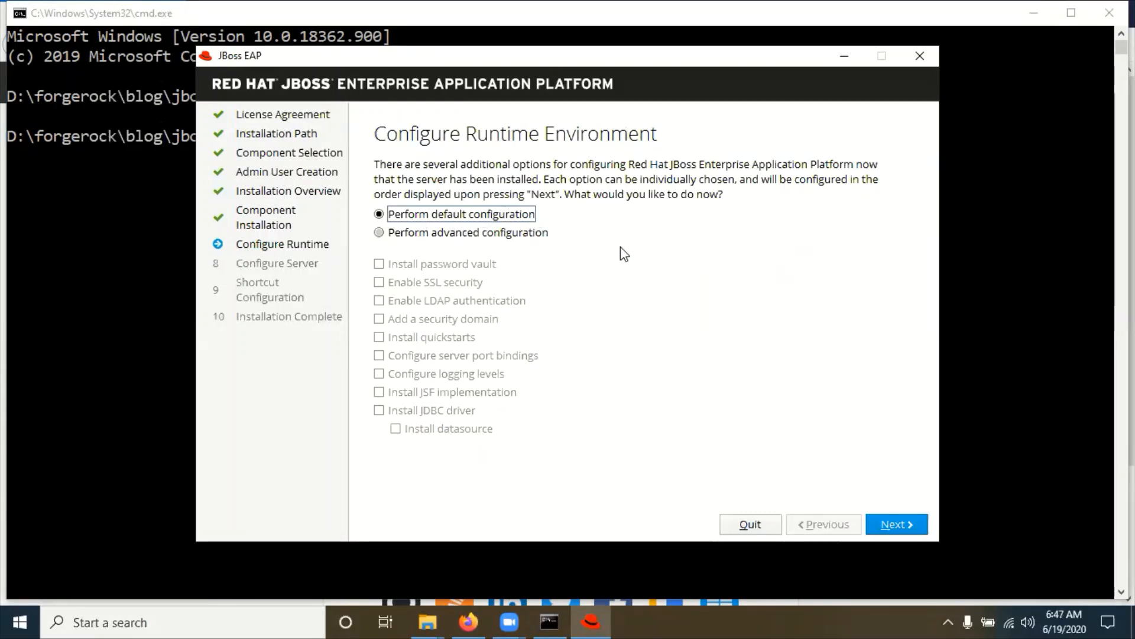
Step: Apply default configuration, disable start-menu shortcuts, and close the completed installer
click(901, 523)
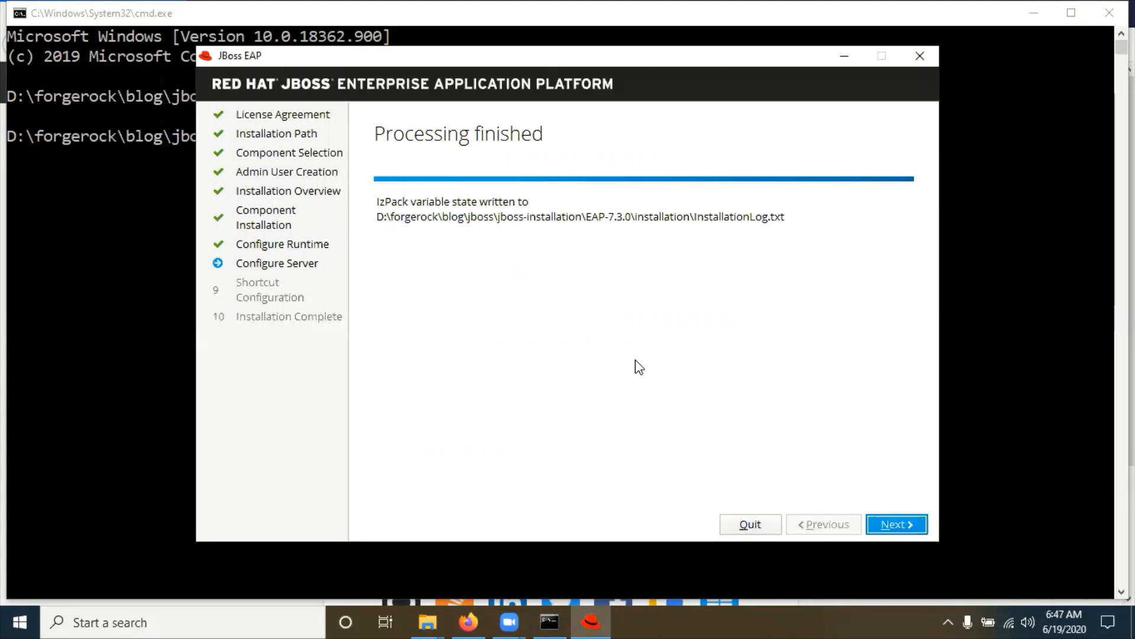
click(887, 525)
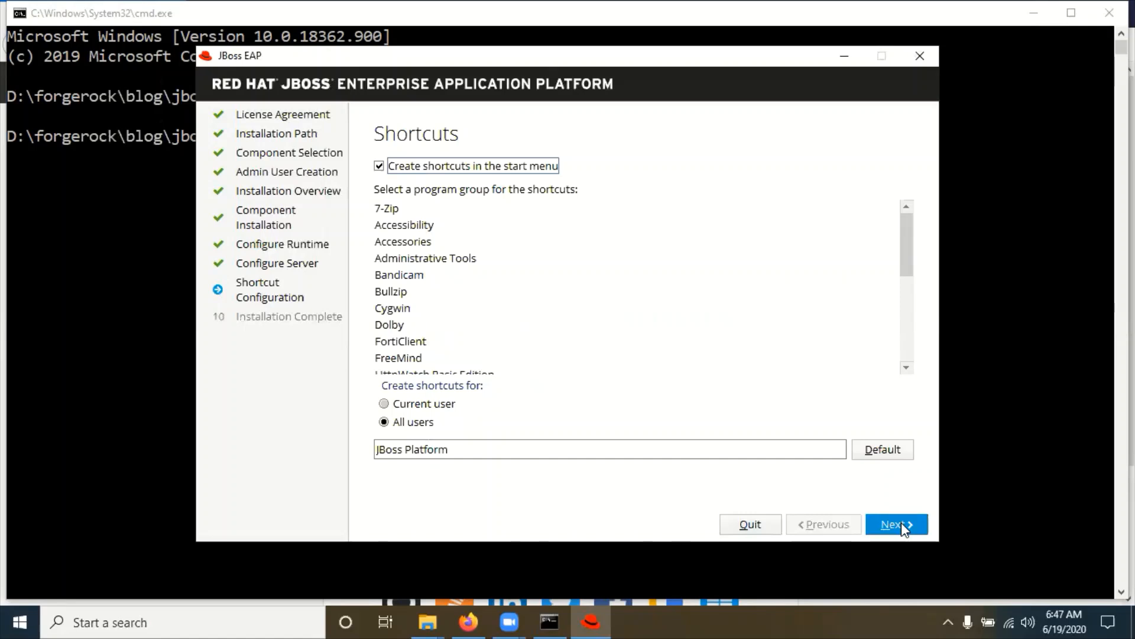
click(379, 167)
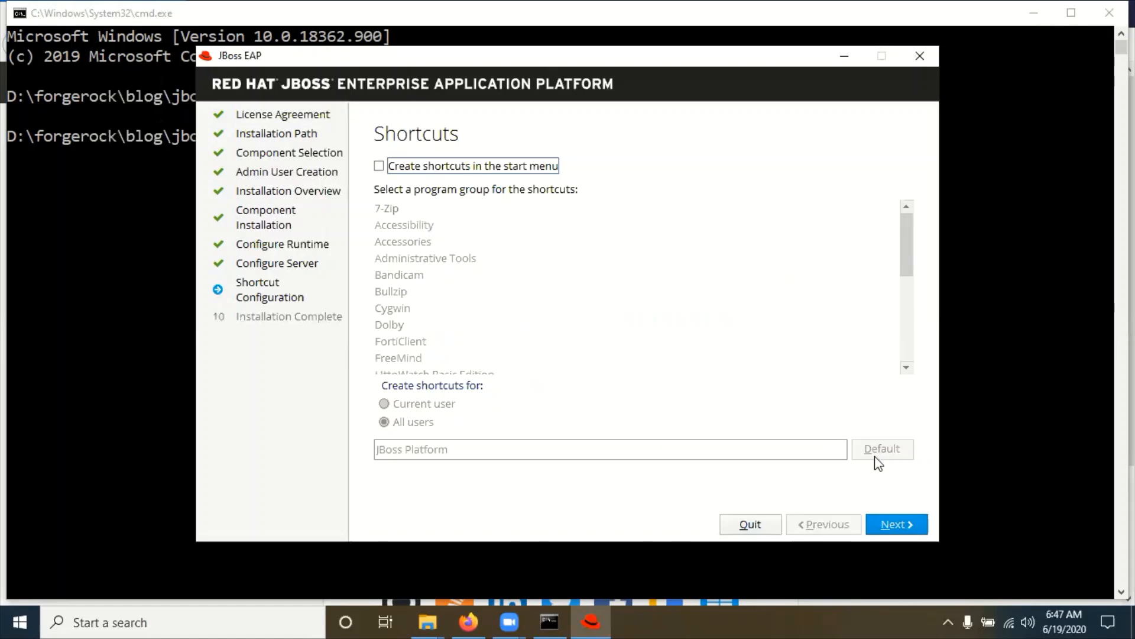
click(897, 528)
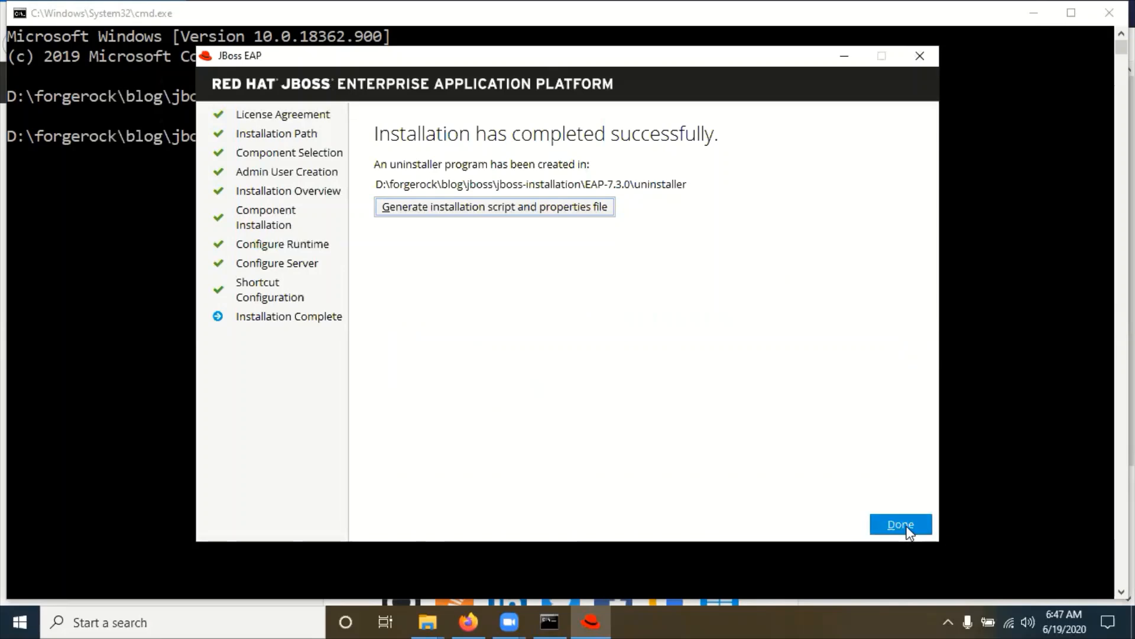
click(908, 528)
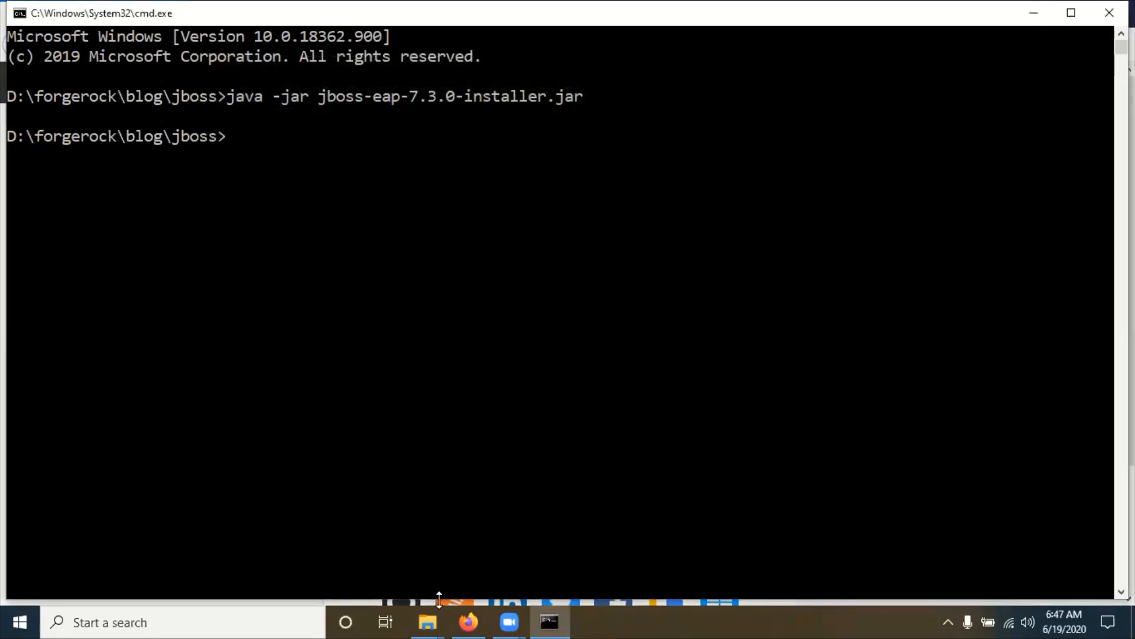
Step: In File Explorer, navigate from jboss into jboss-installation\EAP-7.3.0\bin
mouse_move(426, 612)
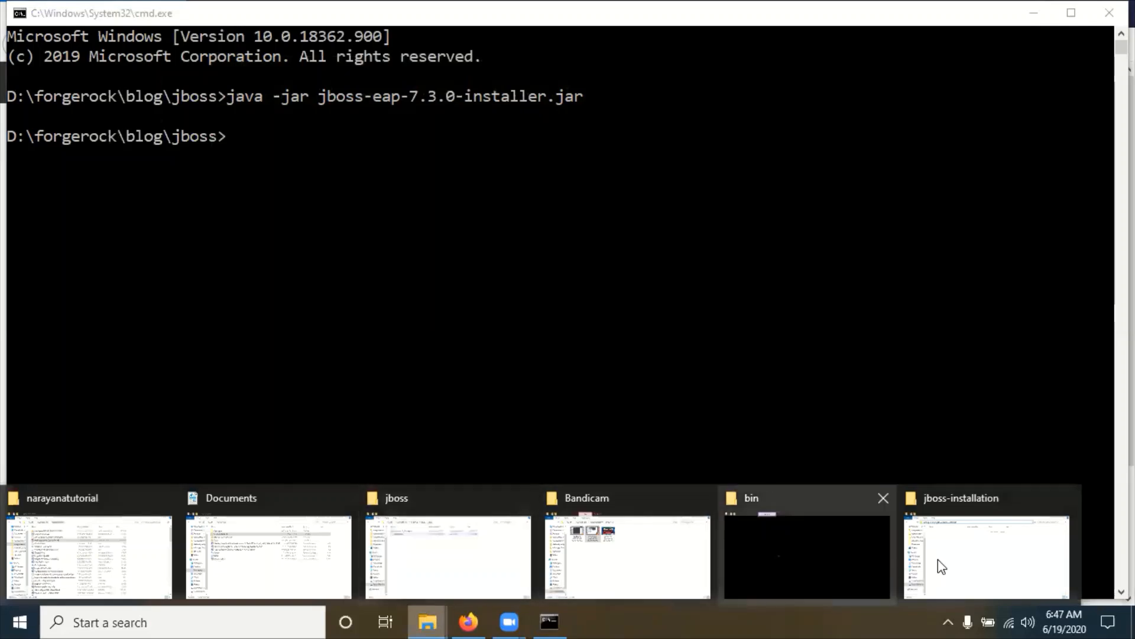
click(961, 565)
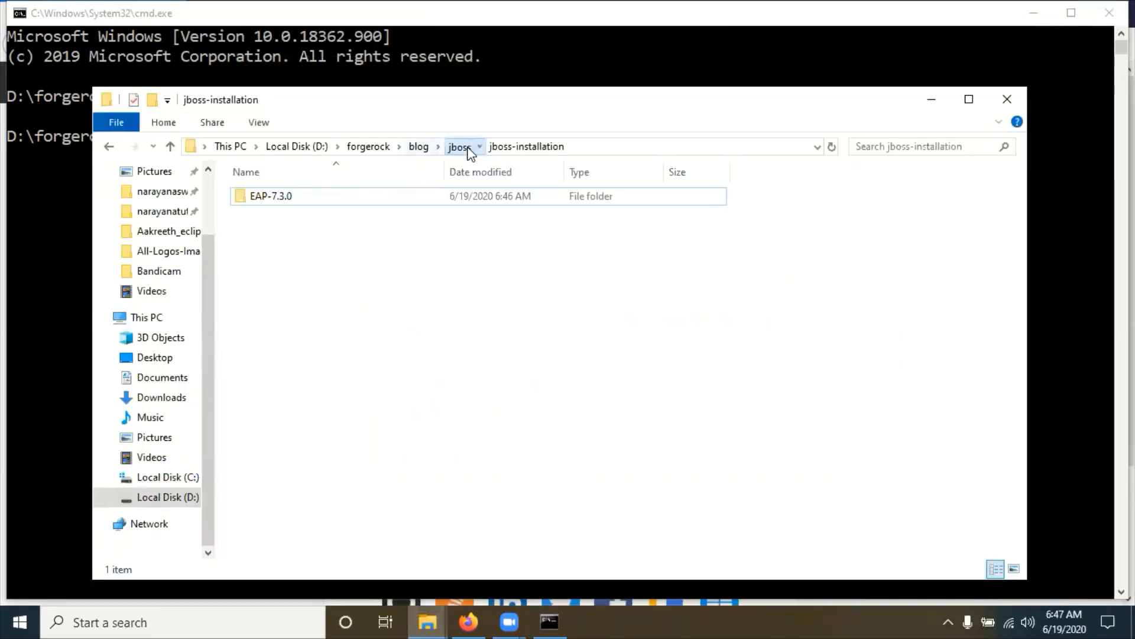
click(463, 146)
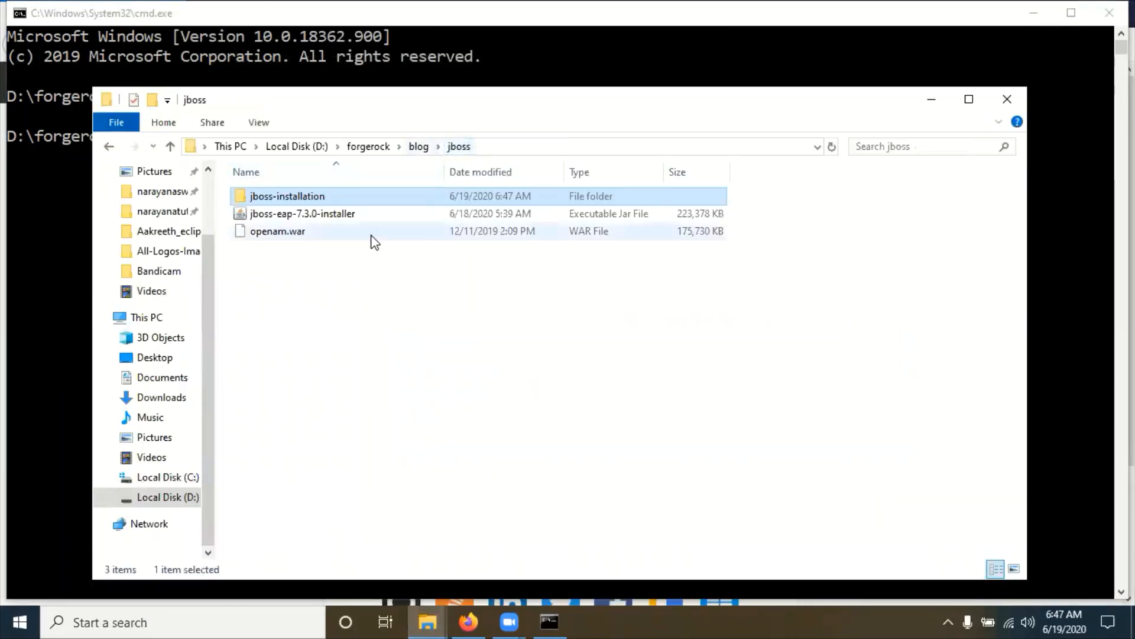
double_click(290, 201)
double_click(273, 201)
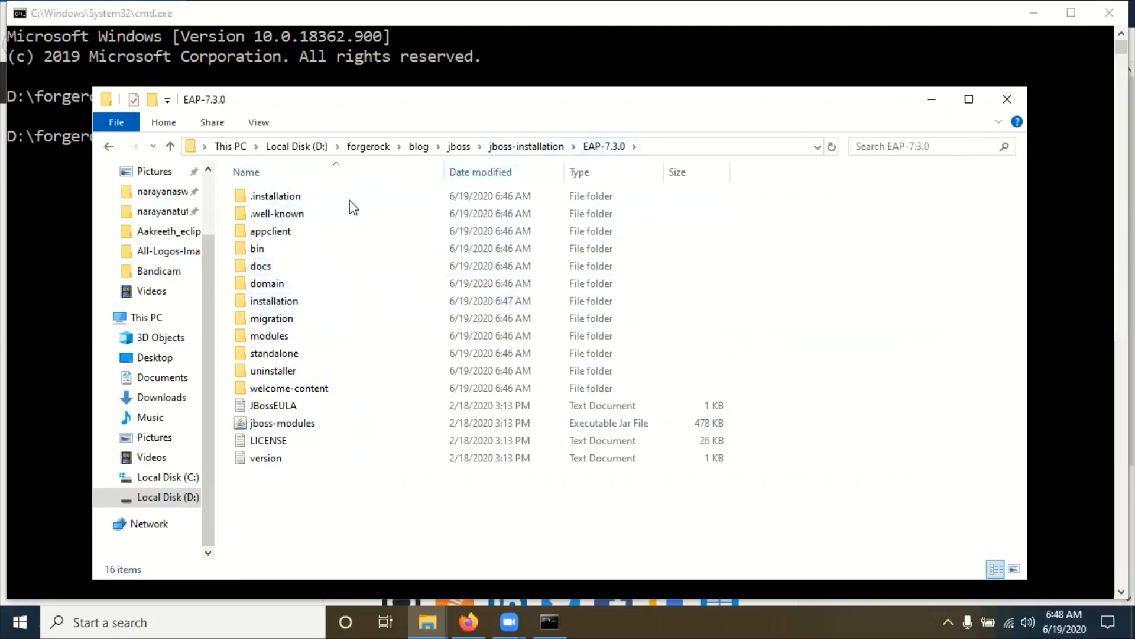
double_click(257, 249)
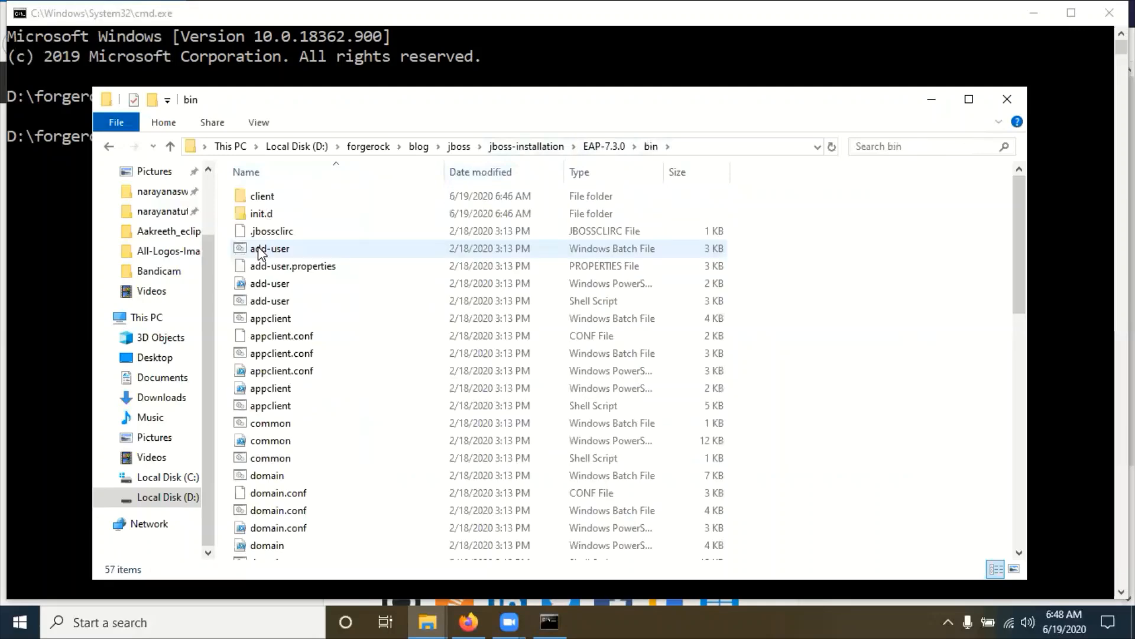
Step: Locate the standalone batch file and select the bin folder's full path in the address bar
scroll(452, 427, down, 3)
click(361, 379)
key(s)
click(280, 290)
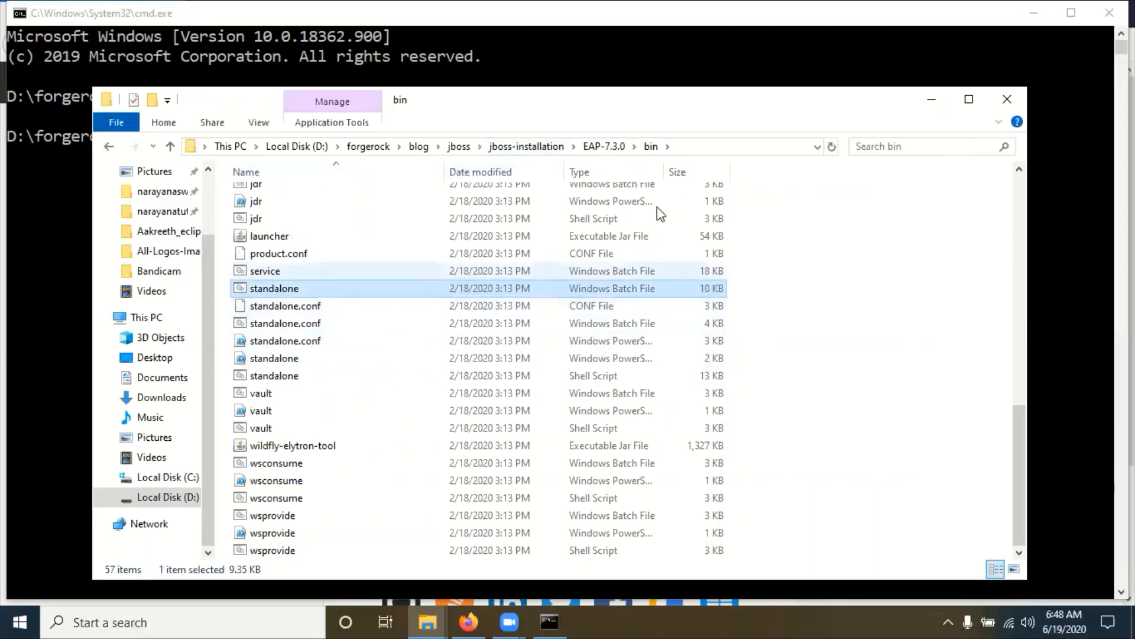
click(691, 148)
key(ctrl+c)
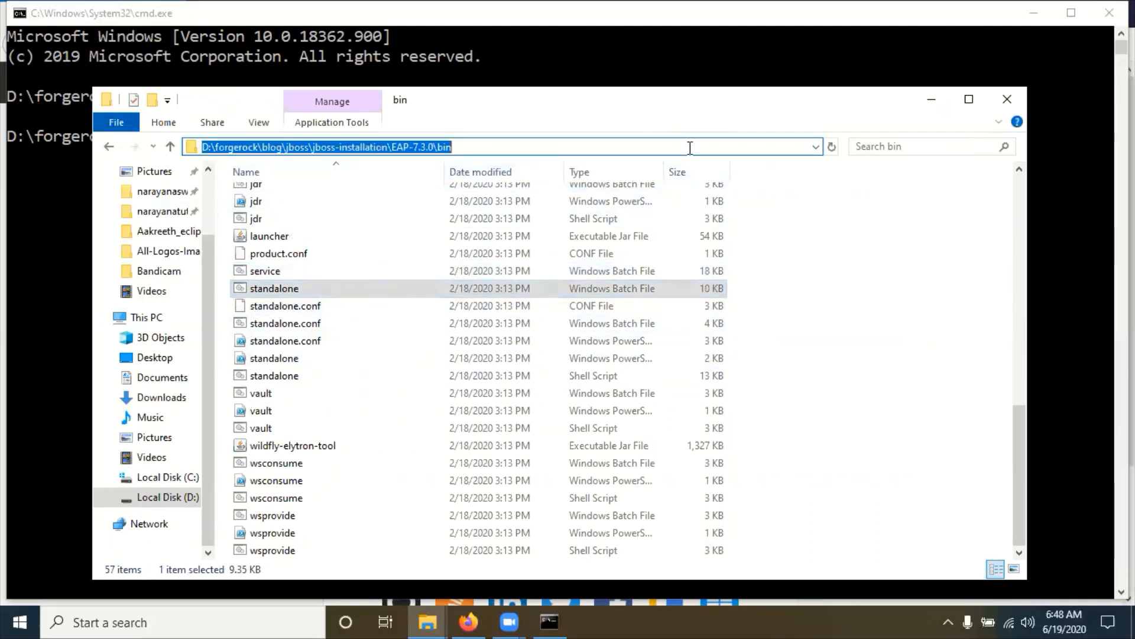
Step: In Command Prompt, cd into the pasted EAP-7.3.0\bin path and enter standalone.bat without running it
click(39, 233)
text(cd)
key(ctrl+v)
key(Return)
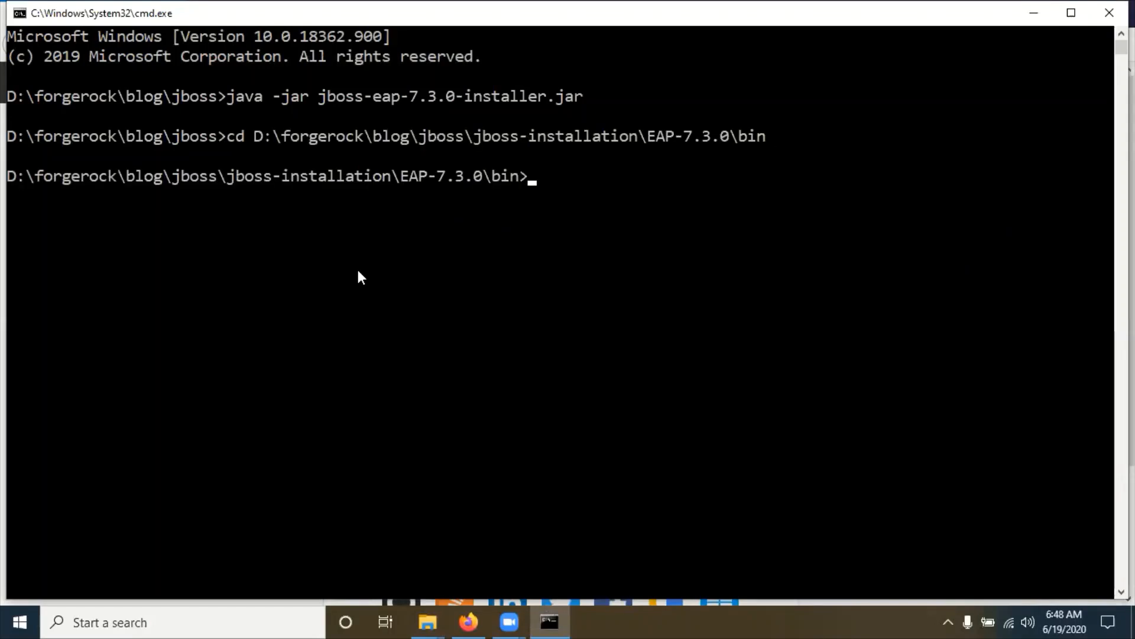
text(standalone.bat)
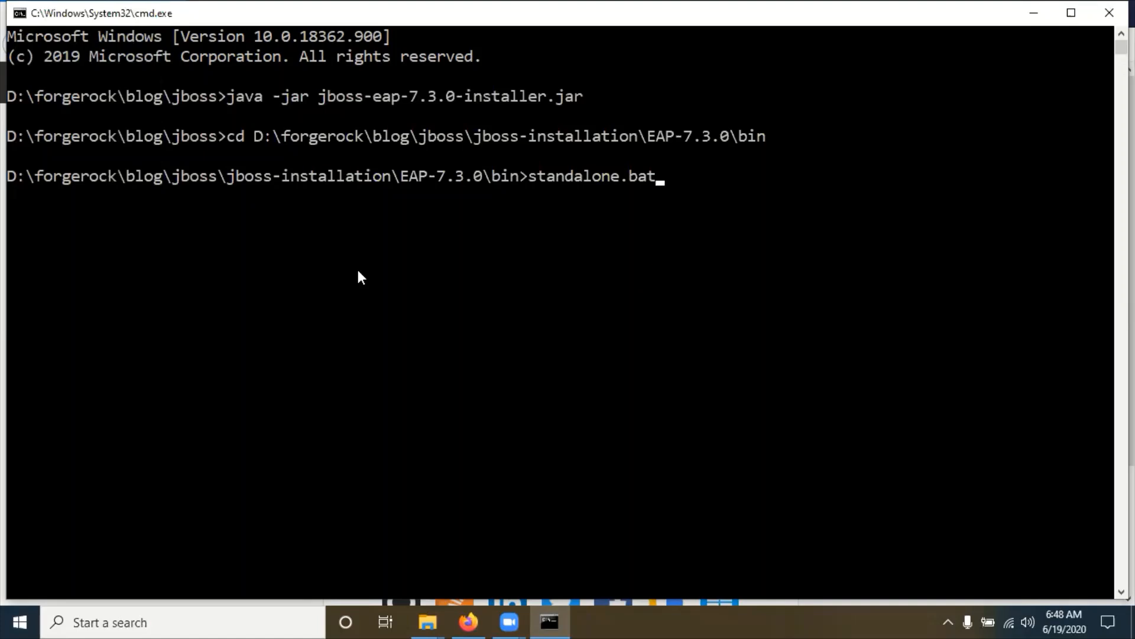
key(alt+Tab)
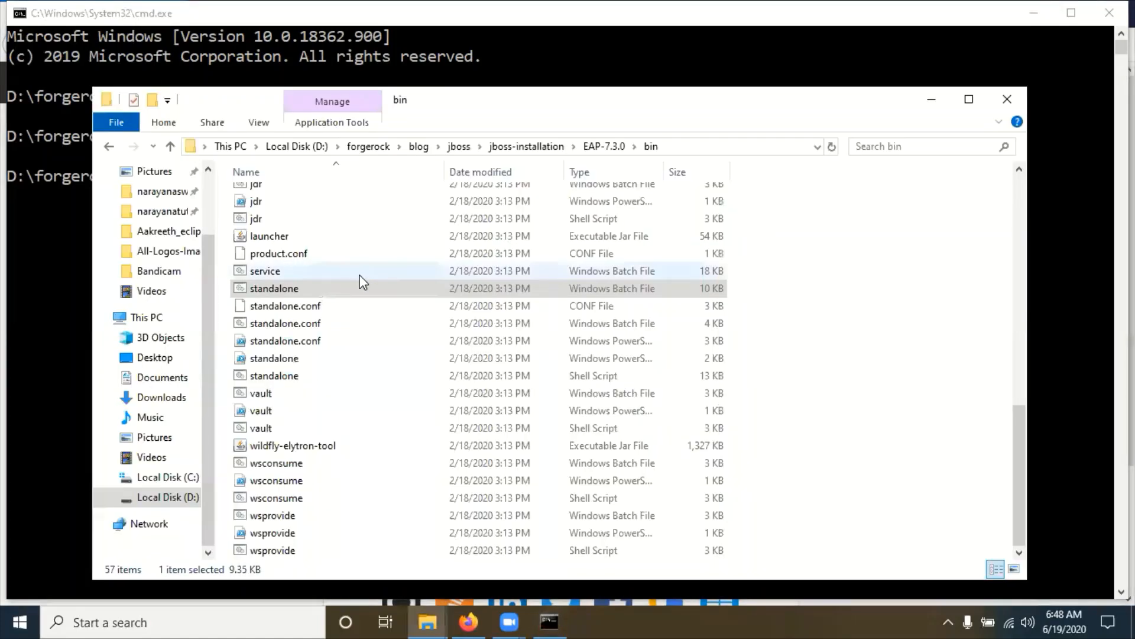
Step: Open standalone.conf.bat in Notepad++ from the bin folder
click(356, 315)
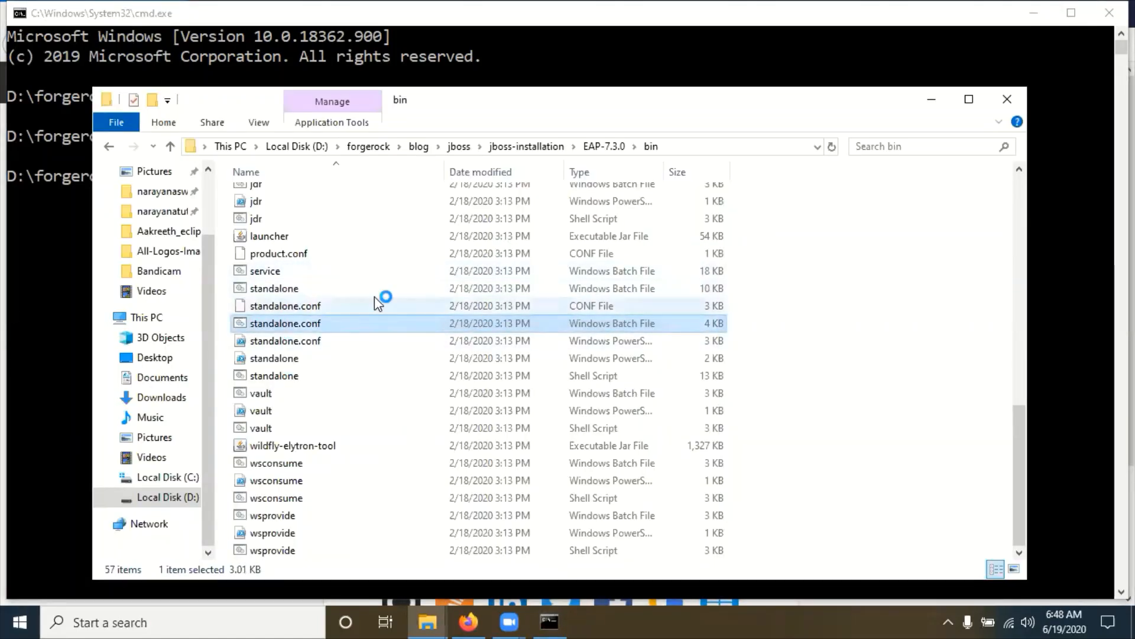
right_click(282, 326)
click(340, 405)
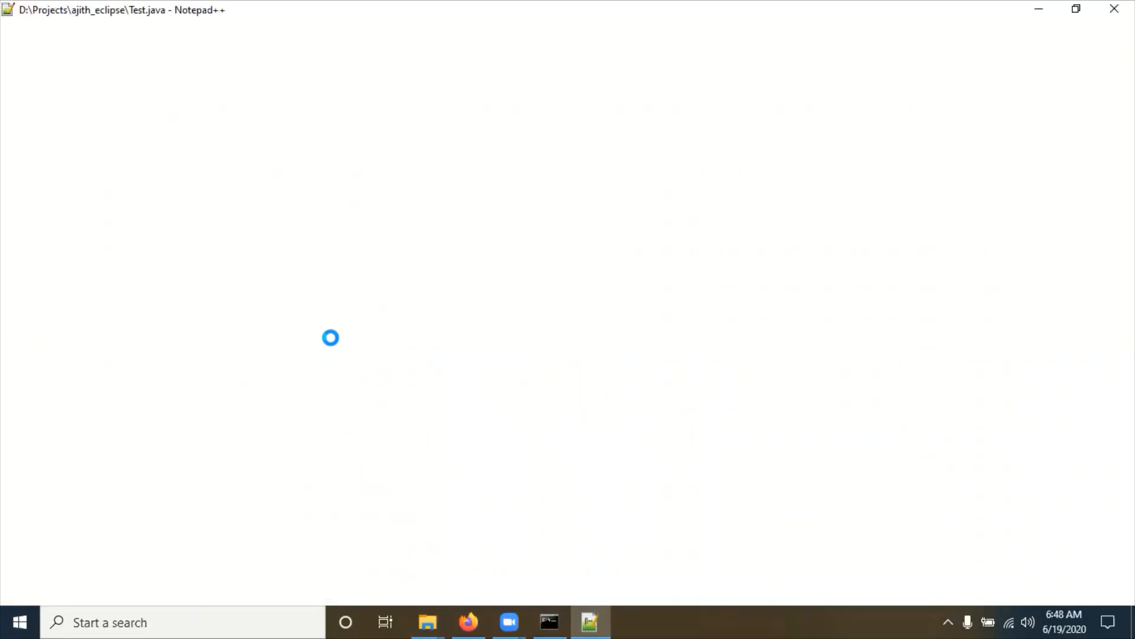
scroll(395, 446, down, 3)
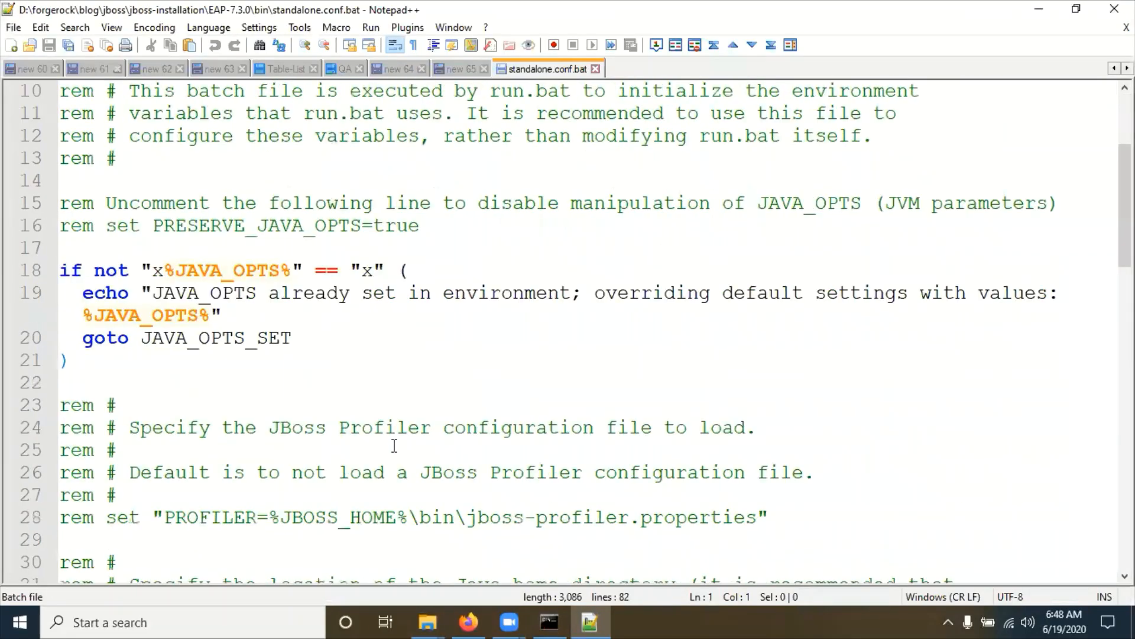
Step: Search the file for 'port', find only the 8787 debug address, and close it
key(ctrl+f)
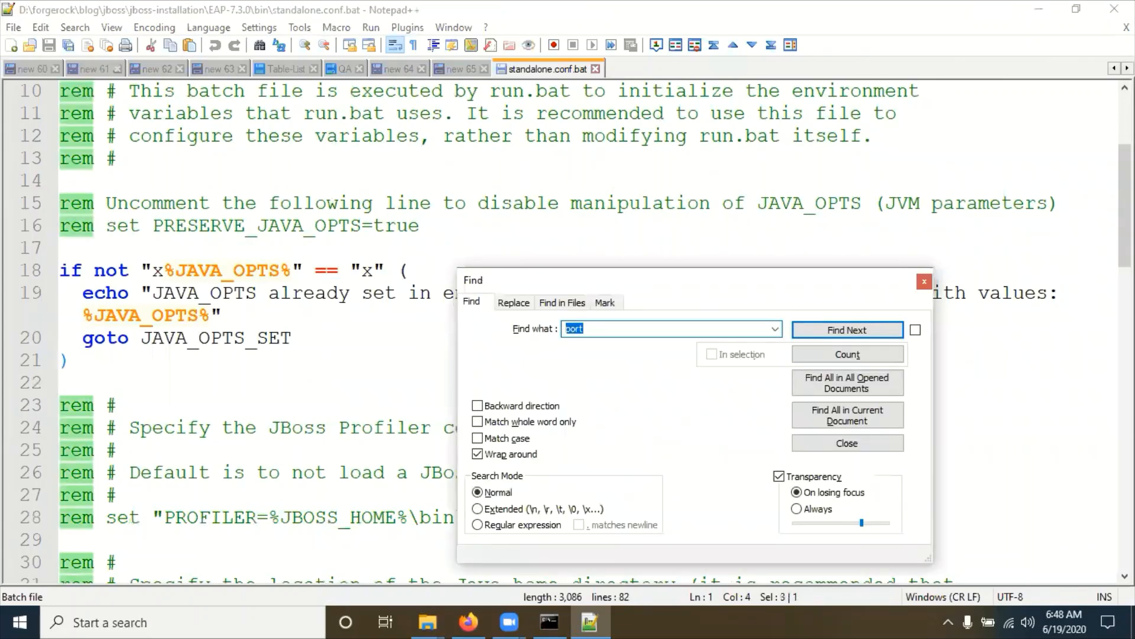
key(Return)
key(Return)
key(Return)
key(Return)
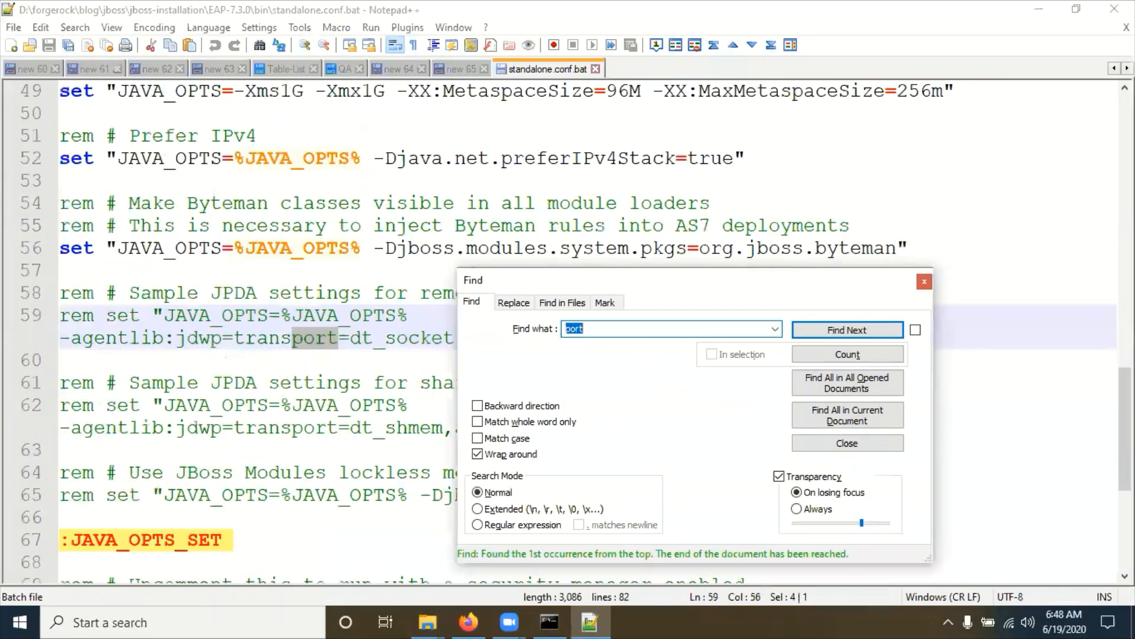
key(Return)
key(Return)
key(Return)
key(Return)
key(Return)
key(Return)
key(Return)
key(Return)
click(924, 281)
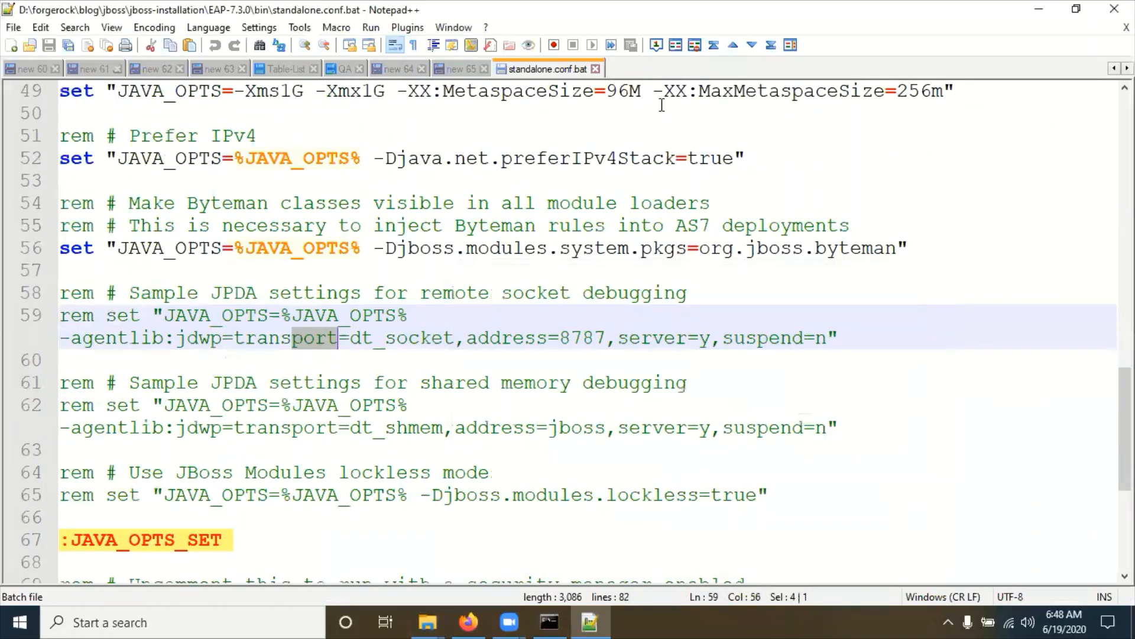
click(596, 69)
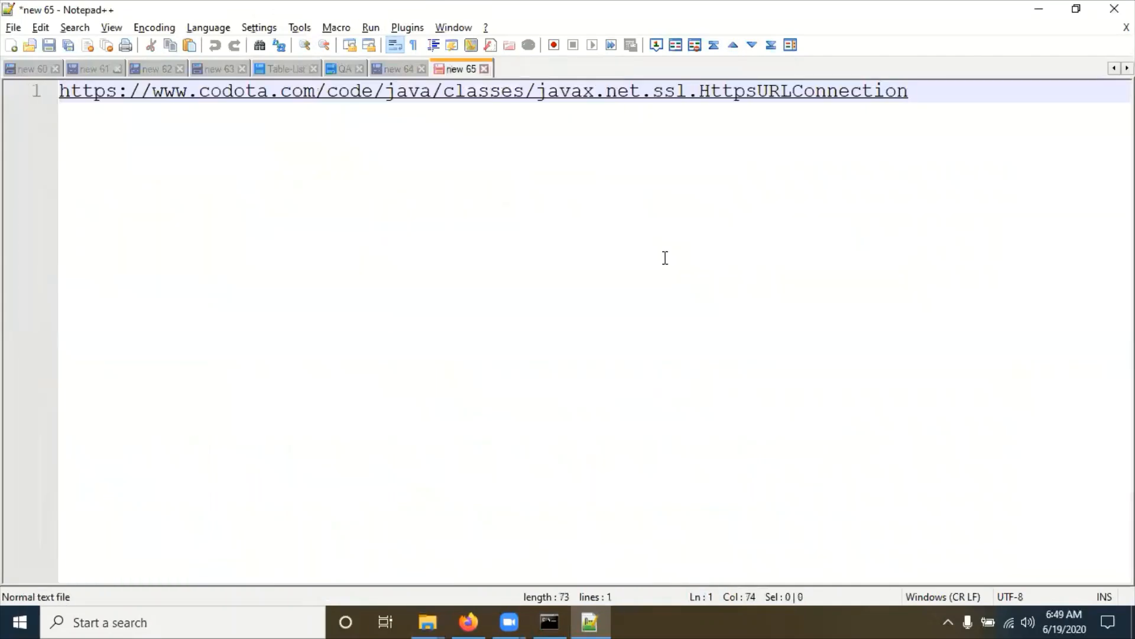
Step: Open standalone.conf in Notepad++ and search 'port', finding only the commented JPDA 8787 settings
key(alt+Tab)
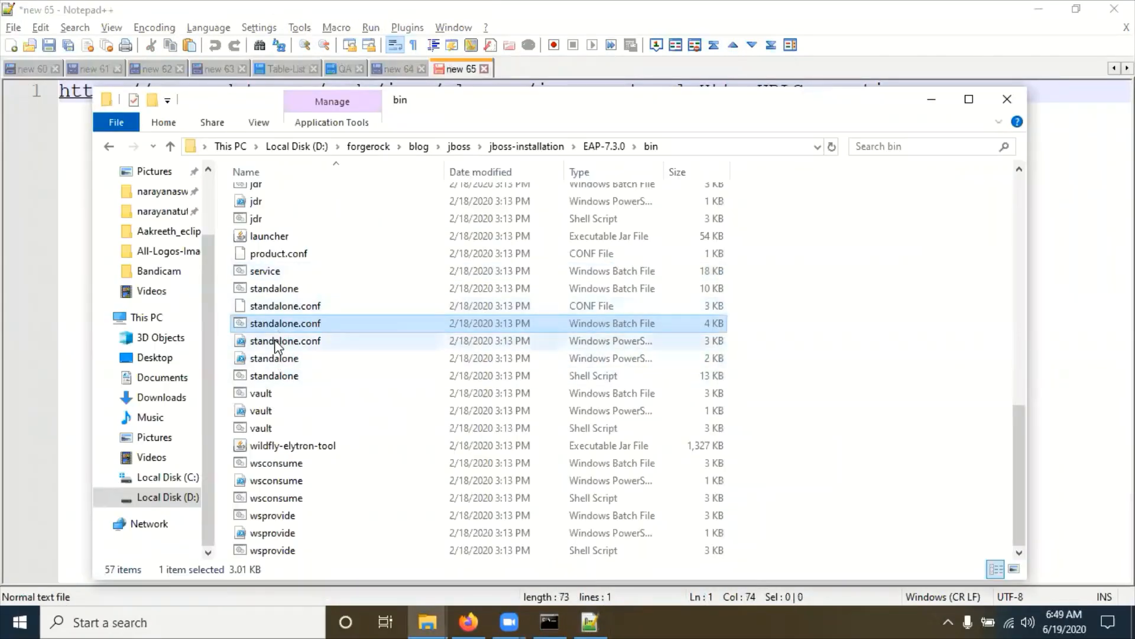
right_click(291, 305)
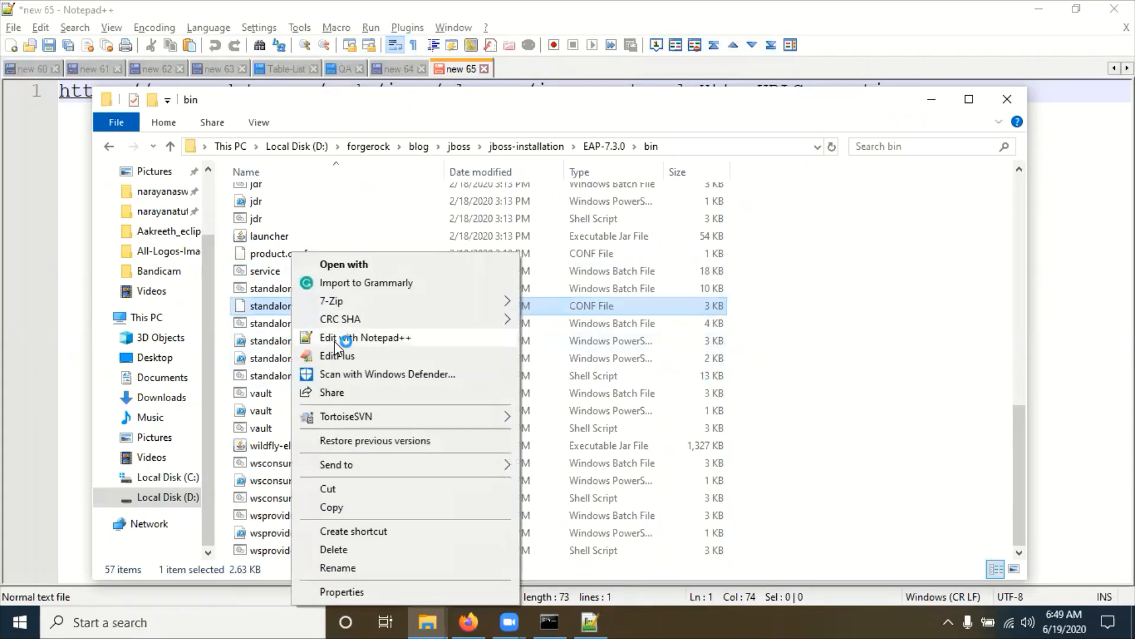
click(335, 340)
key(ctrl+f)
text(port)
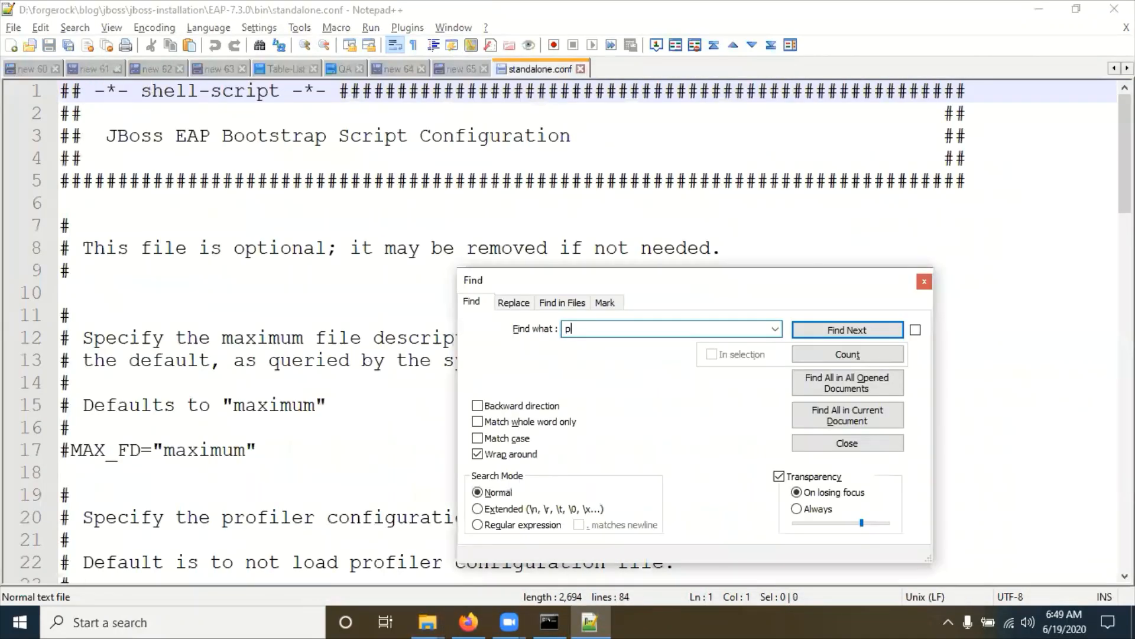
key(Return)
key(Return)
key(Return)
key(Return)
key(Return)
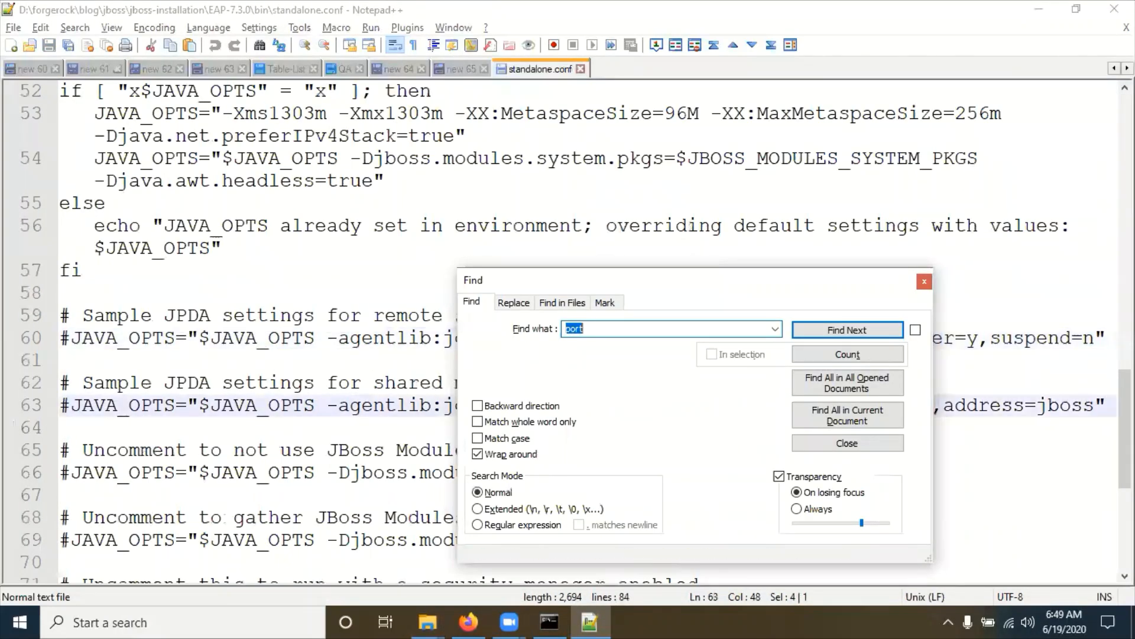
click(925, 281)
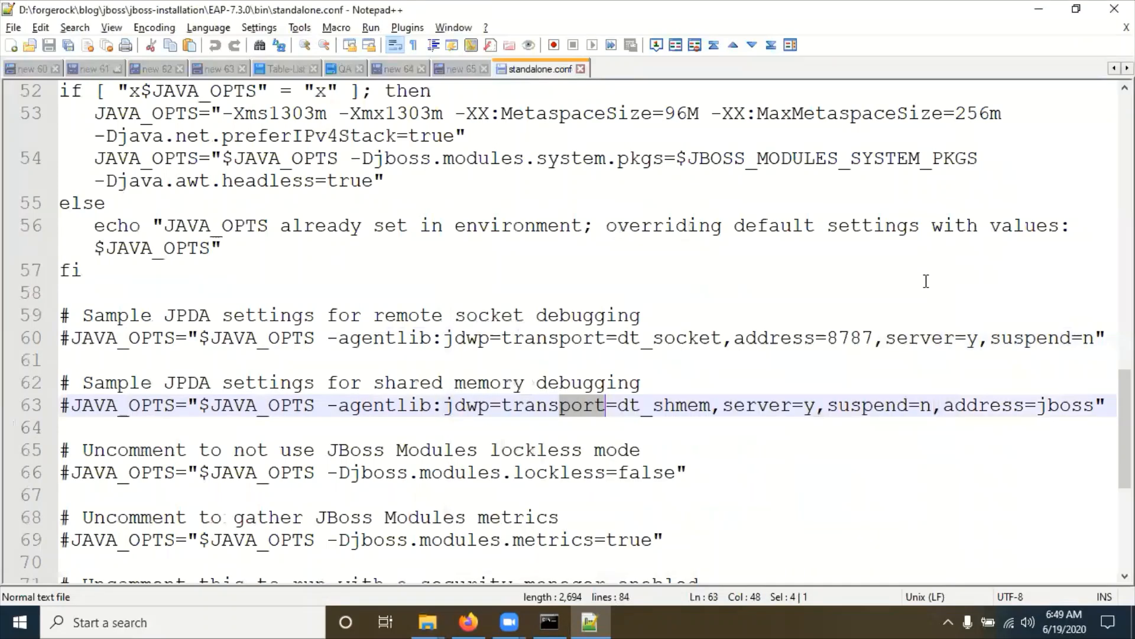
key(alt+Tab)
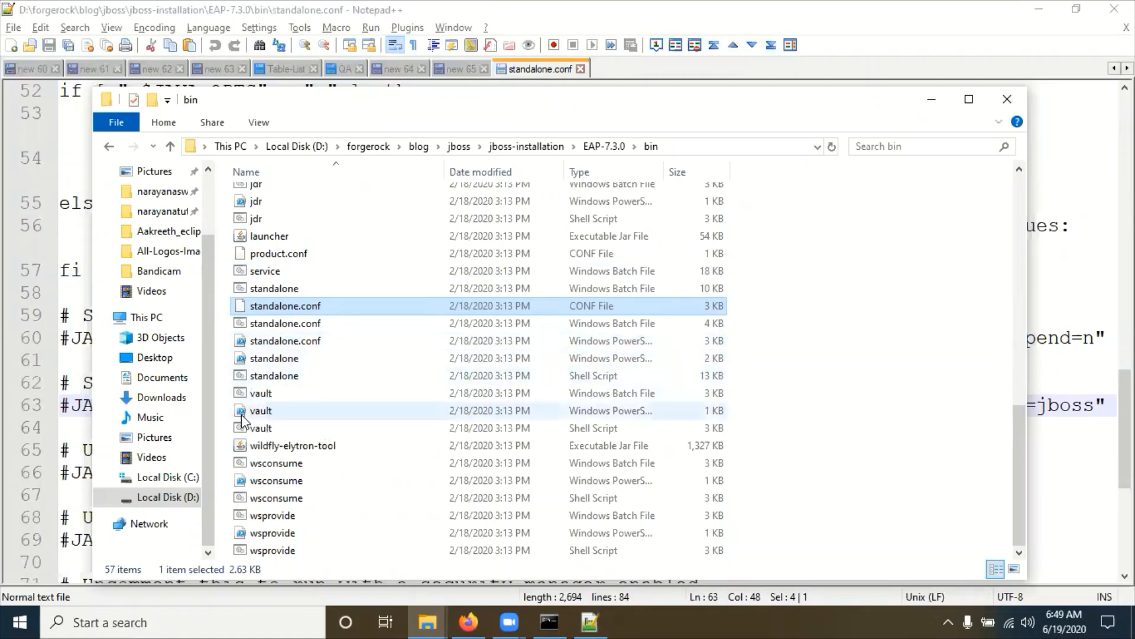
Step: Open EAP-7.3.0\standalone\configuration\standalone.xml with Edit with Notepad++
click(604, 146)
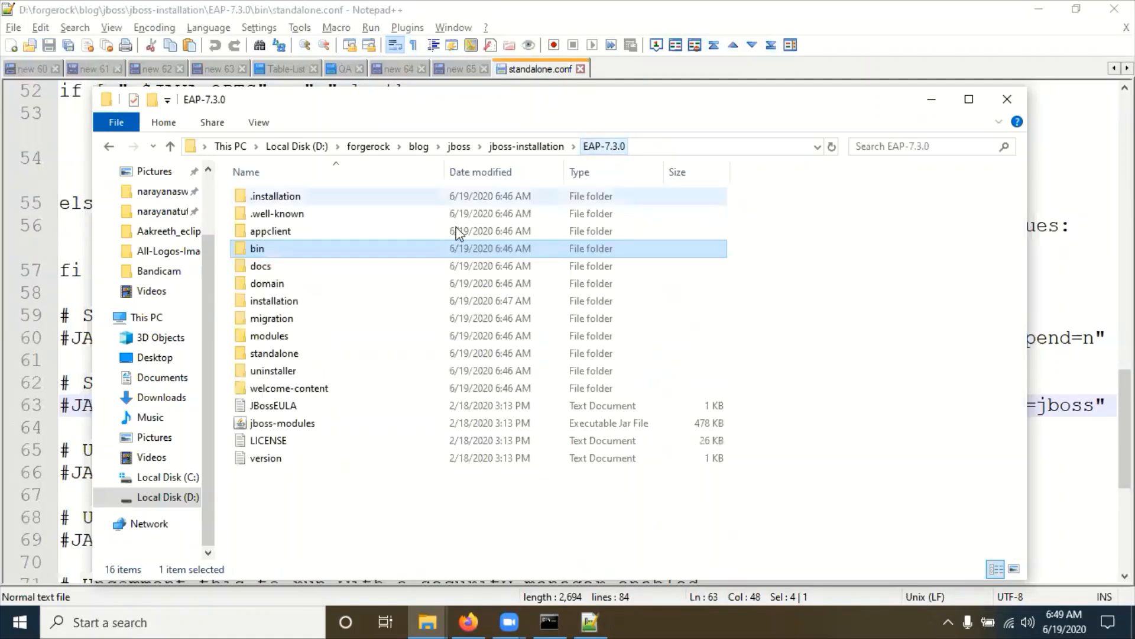
double_click(267, 250)
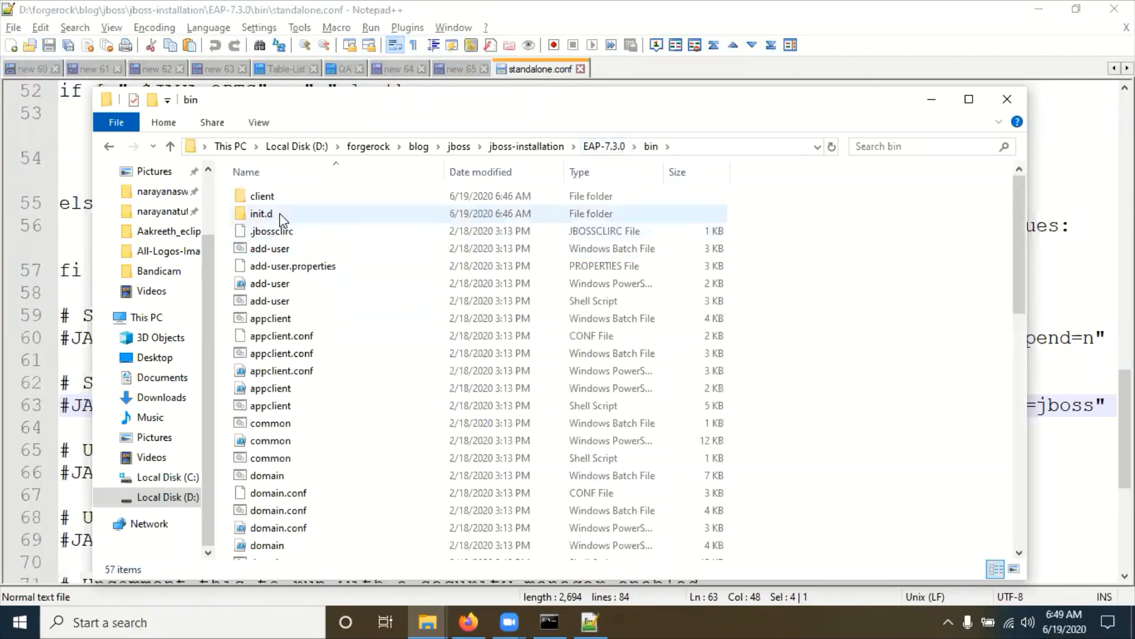
click(604, 146)
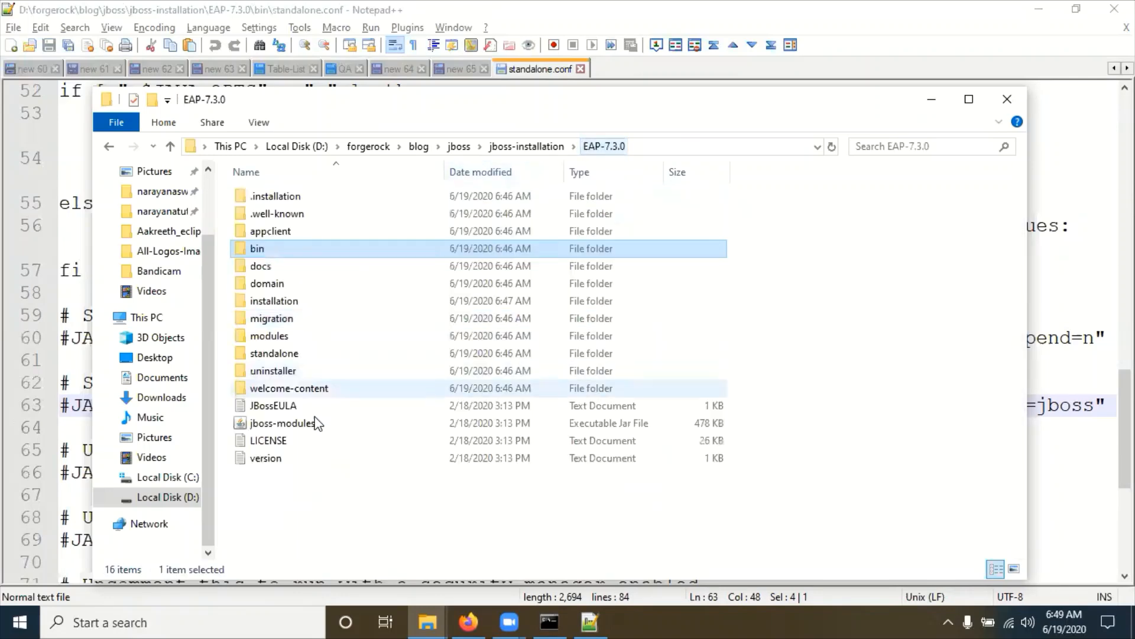
double_click(268, 352)
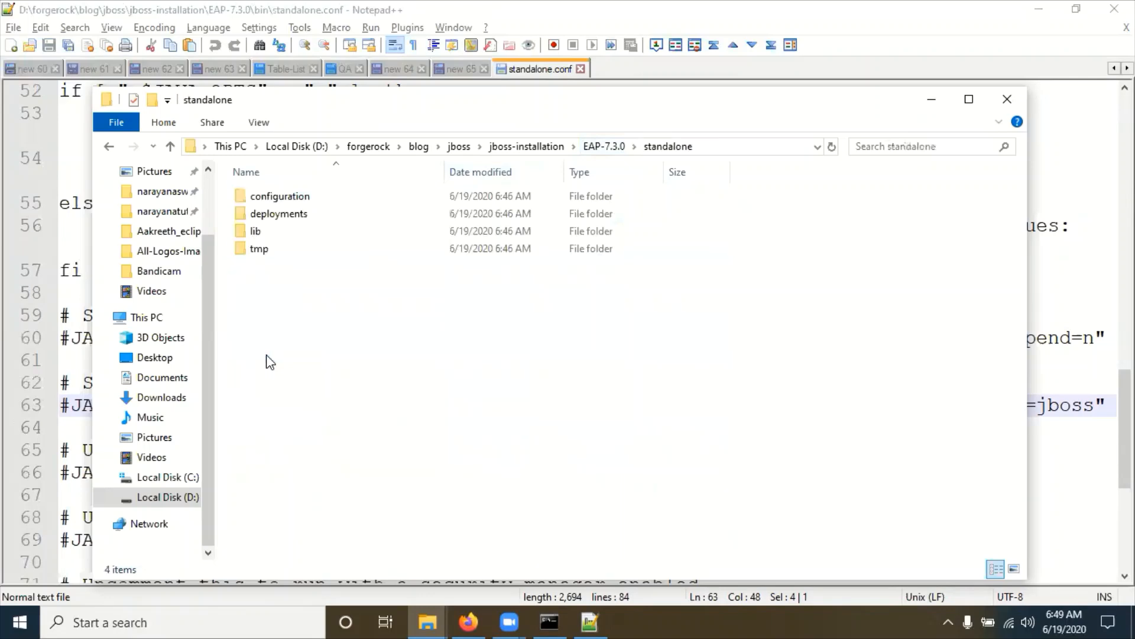
double_click(306, 201)
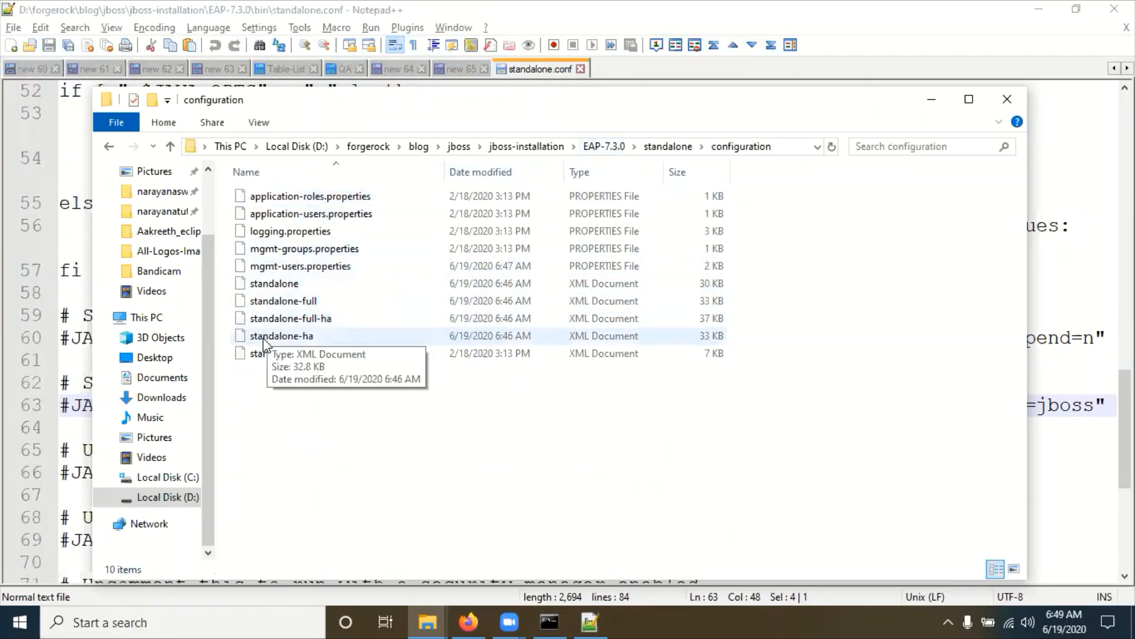
click(289, 284)
right_click(290, 284)
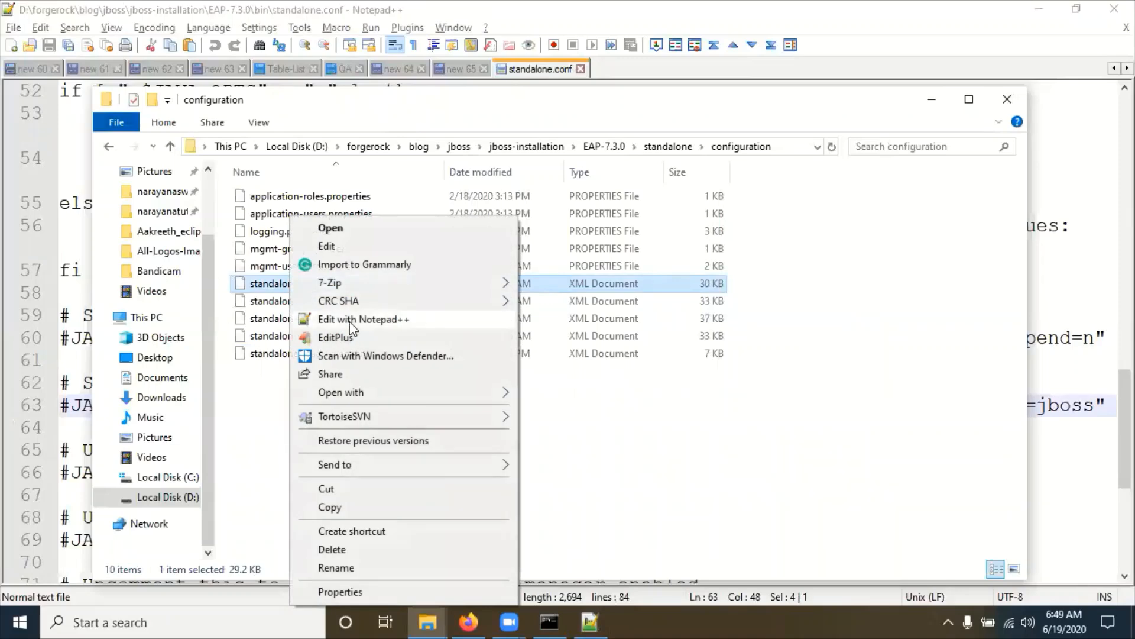
click(350, 323)
scroll(527, 484, down, 5)
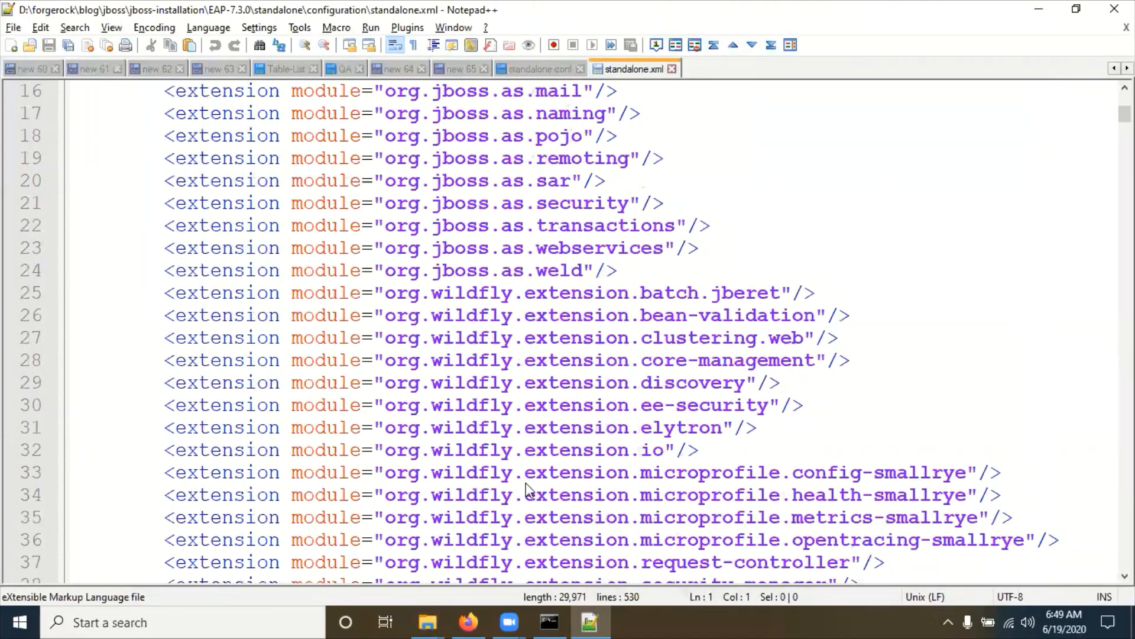
Step: Search standalone.xml for 'port' to reach the socket-binding section
key(ctrl+f)
text(port)
key(Return)
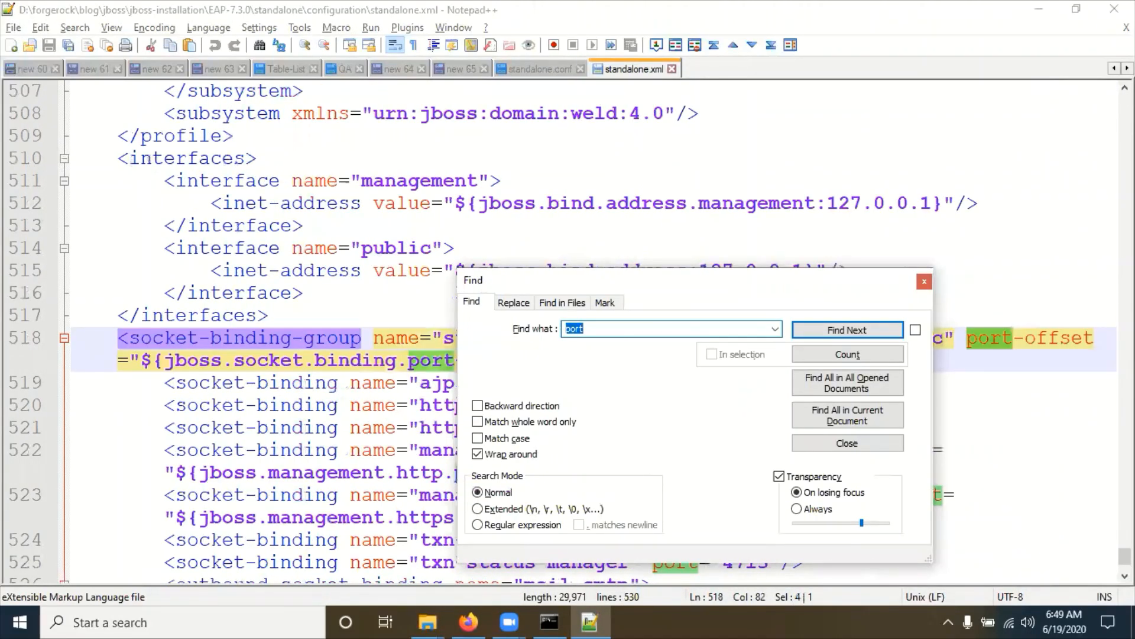
click(926, 283)
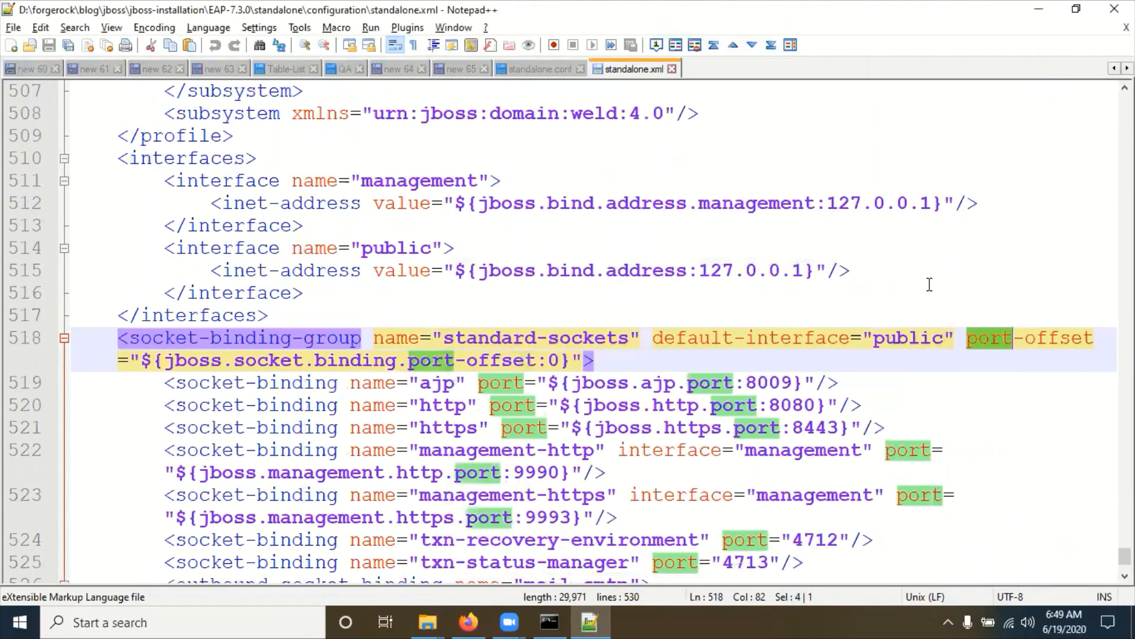
Step: Bring standalone.xml back into view and mark http, https and port 8080 on lines 520-521
key(alt+Tab)
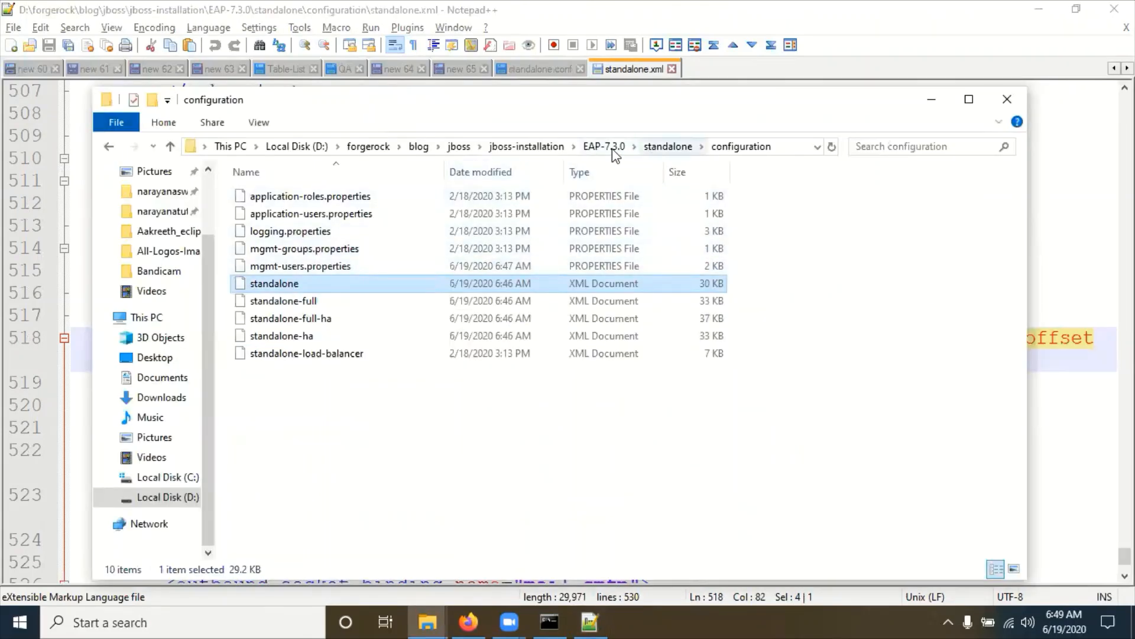
click(597, 149)
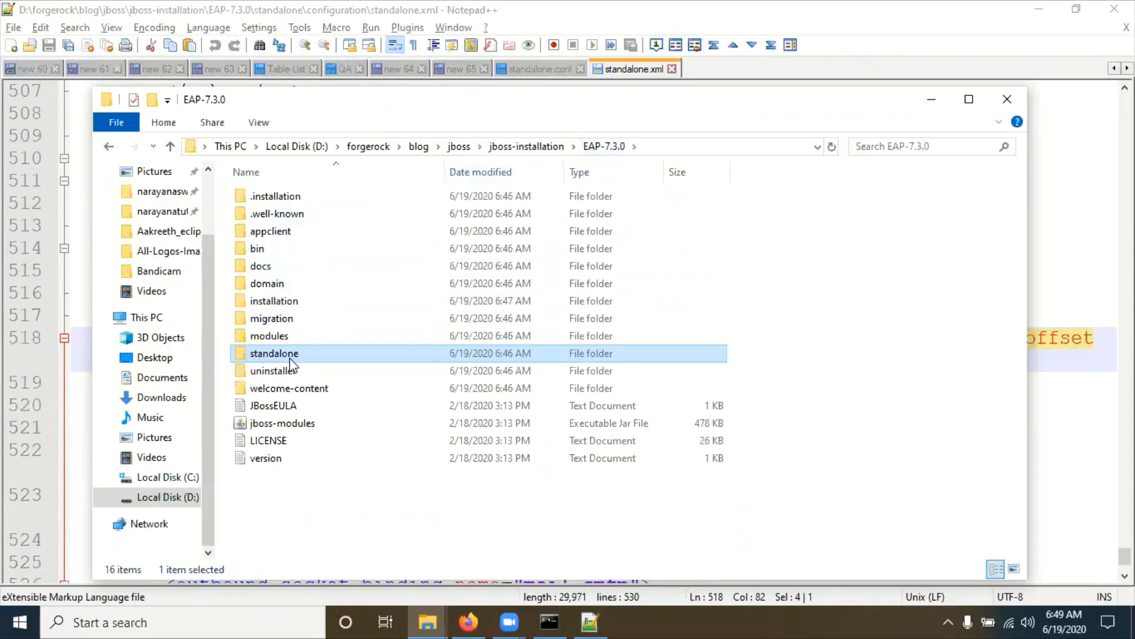
double_click(290, 355)
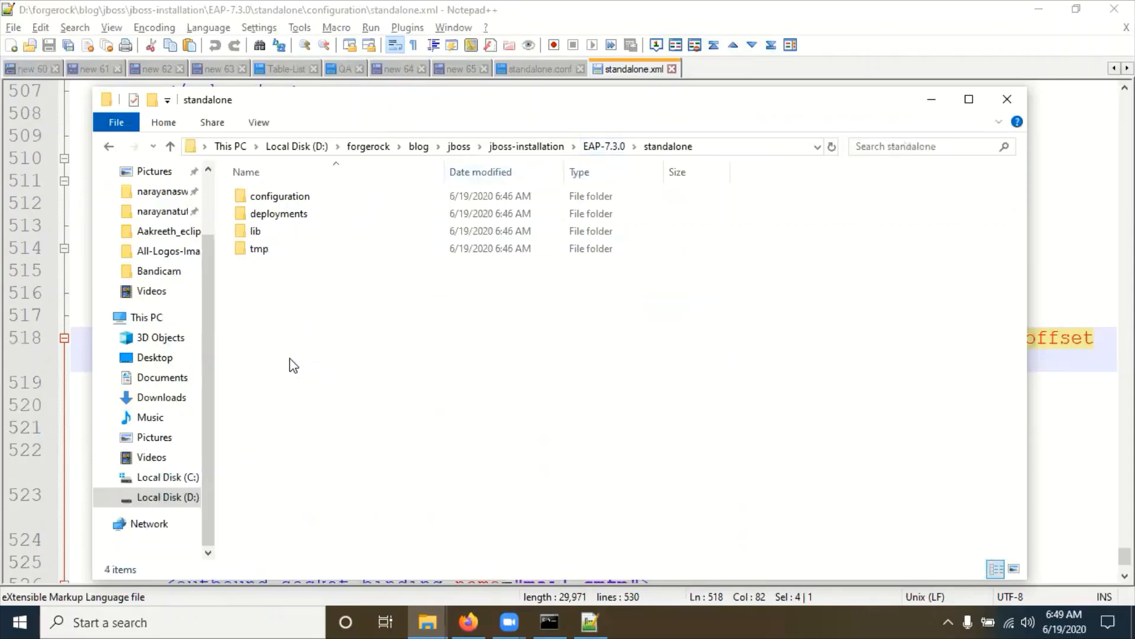
click(285, 195)
double_click(285, 195)
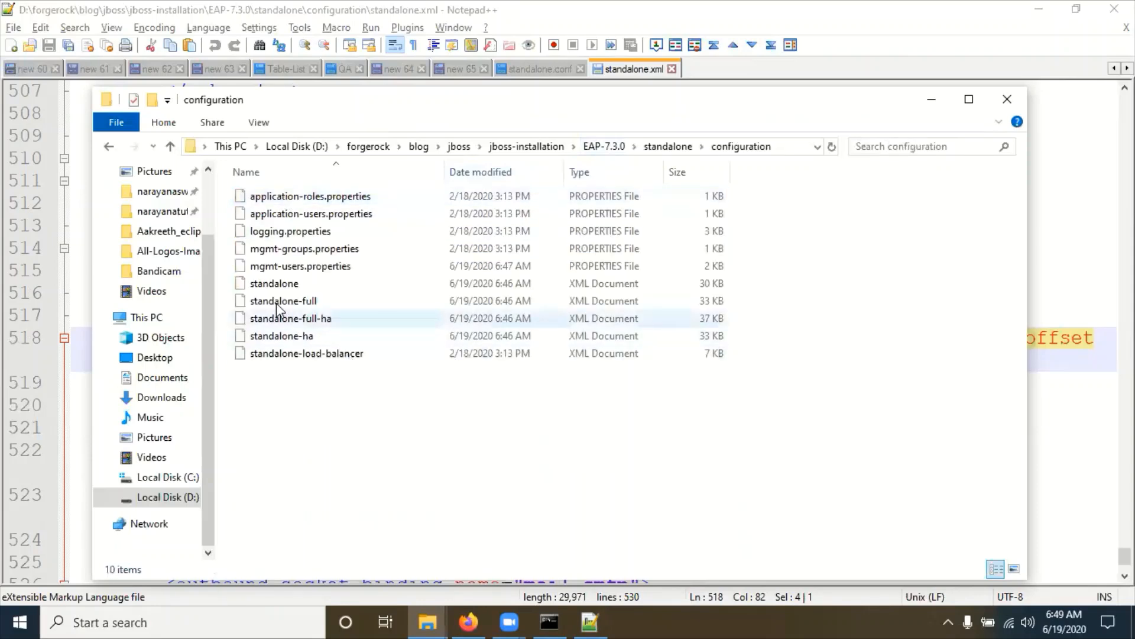
click(281, 289)
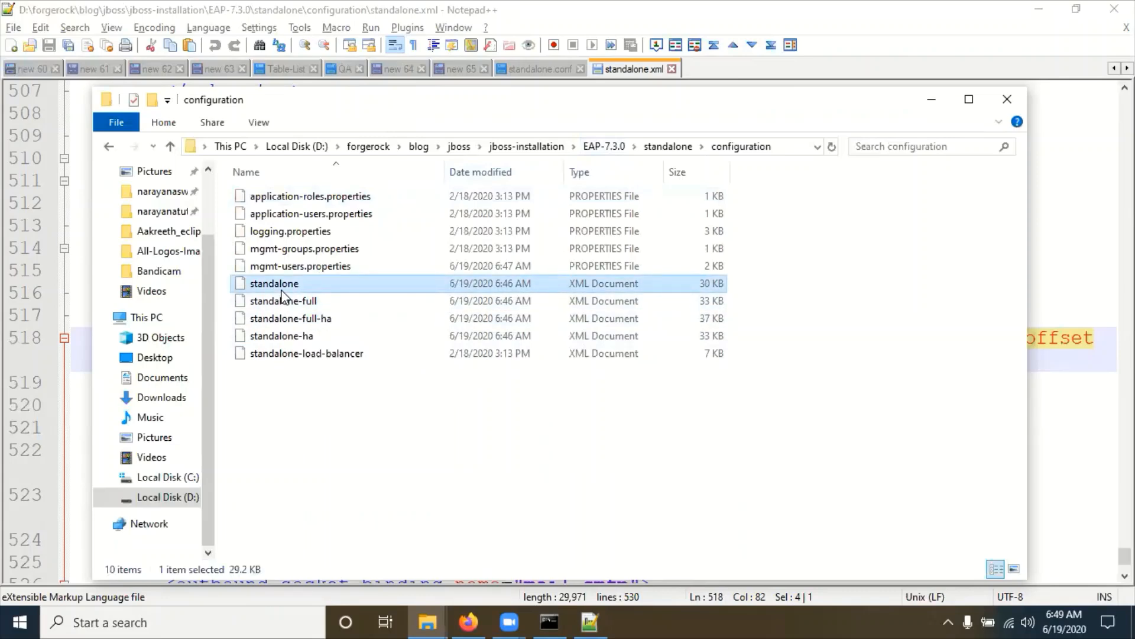
double_click(281, 292)
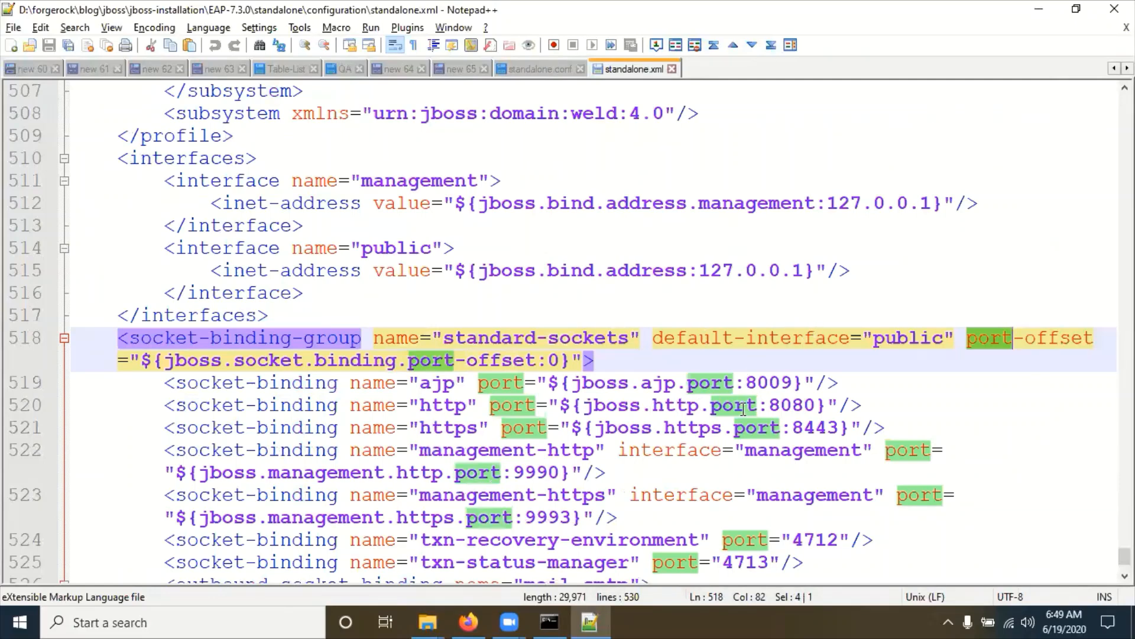
double_click(695, 406)
double_click(698, 427)
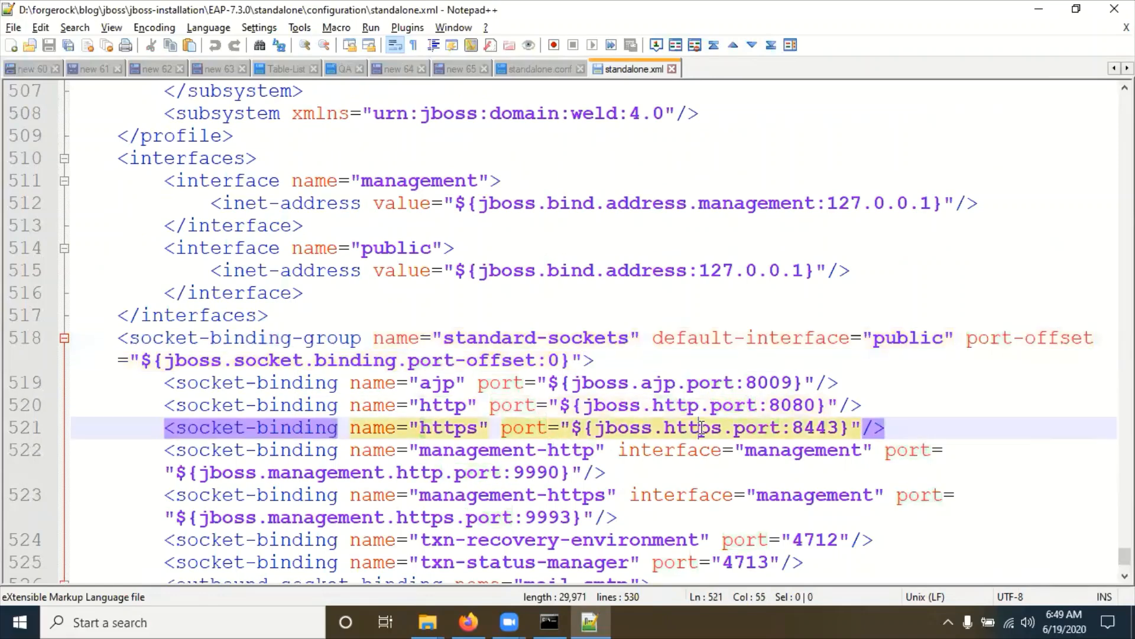
double_click(794, 406)
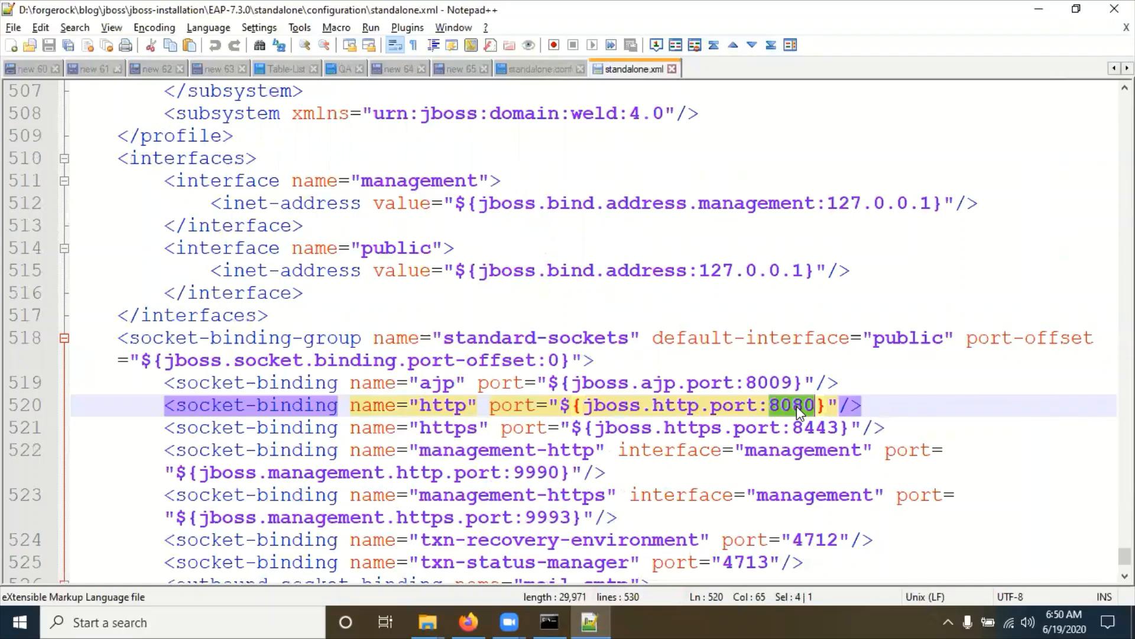
Step: Replace the HTTP port 8080 with 8991, check management port 9990, and save standalone.xml
text(8991)
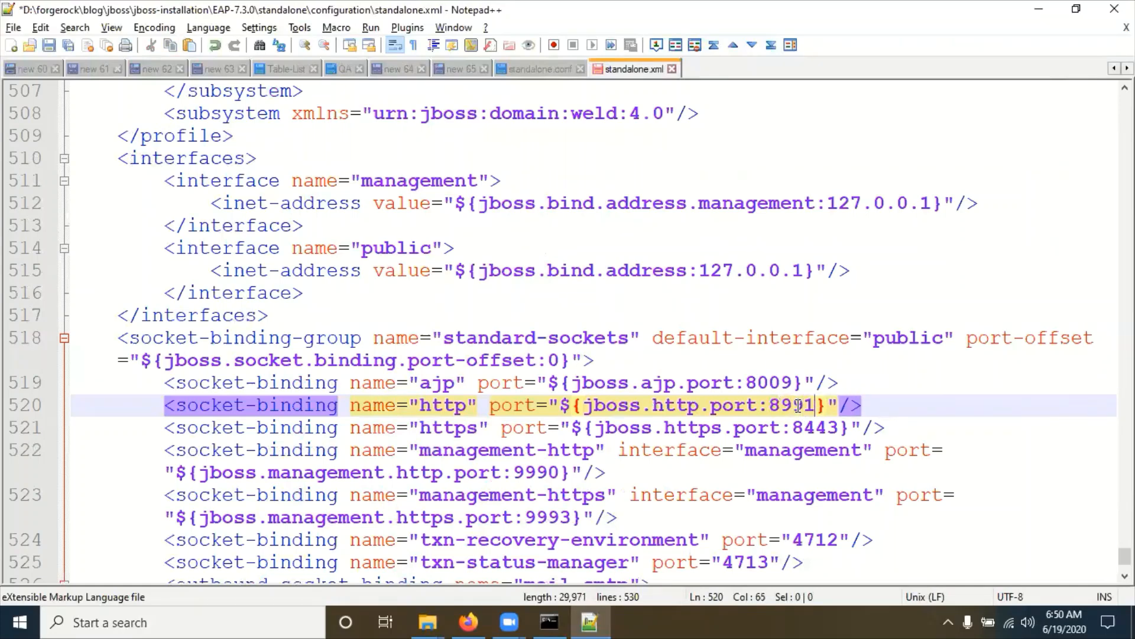
scroll(760, 417, down, 1)
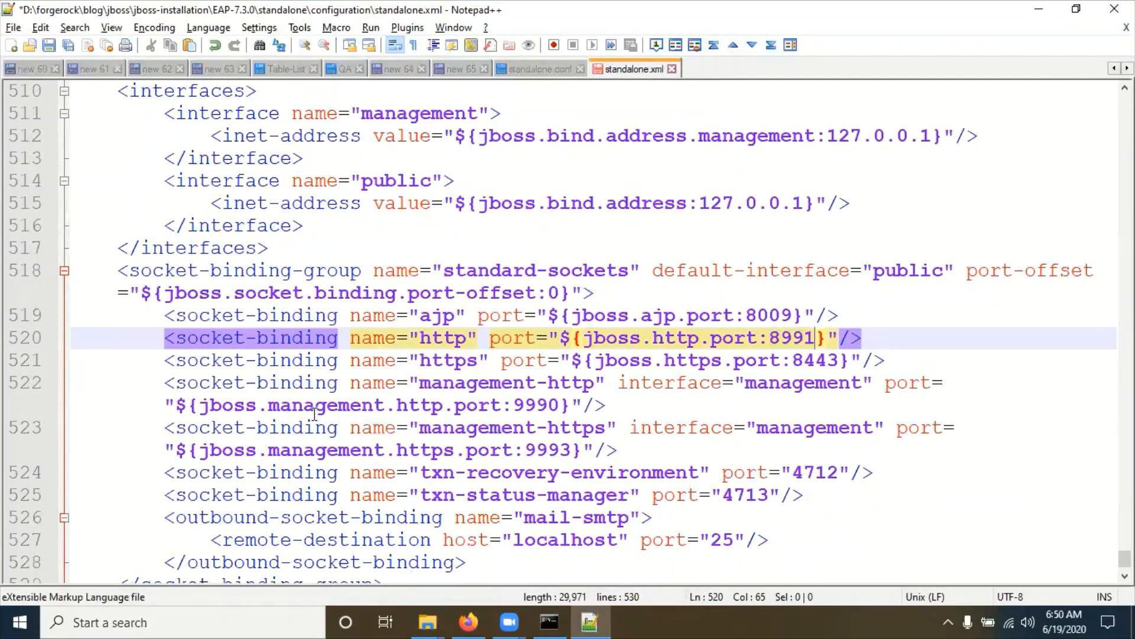
double_click(535, 405)
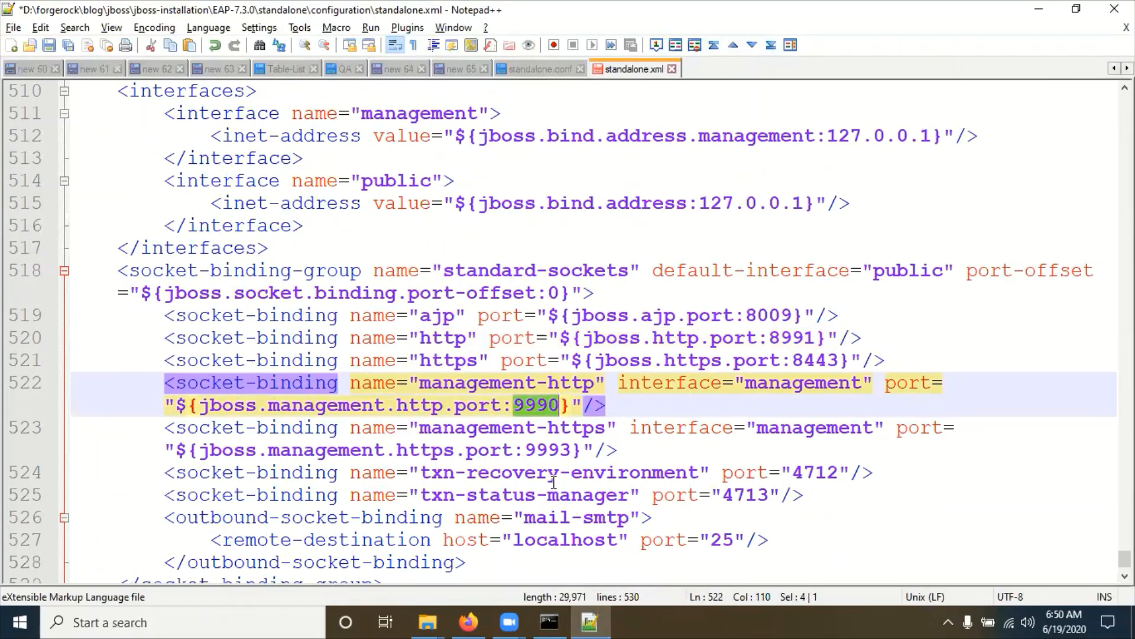
key(ctrl+s)
click(550, 622)
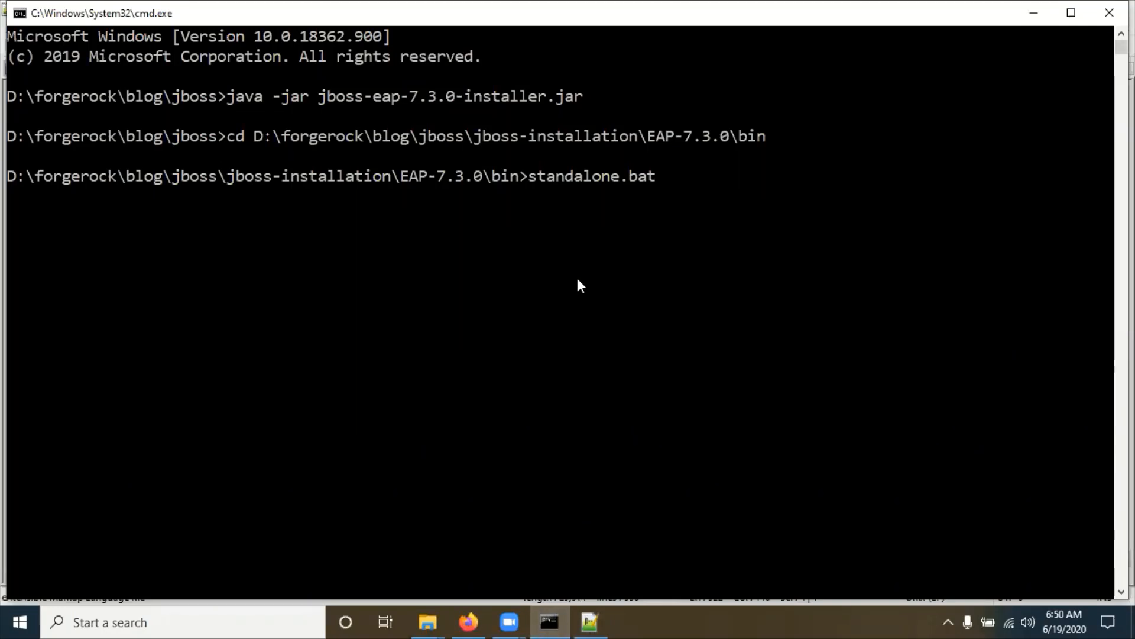
key(Return)
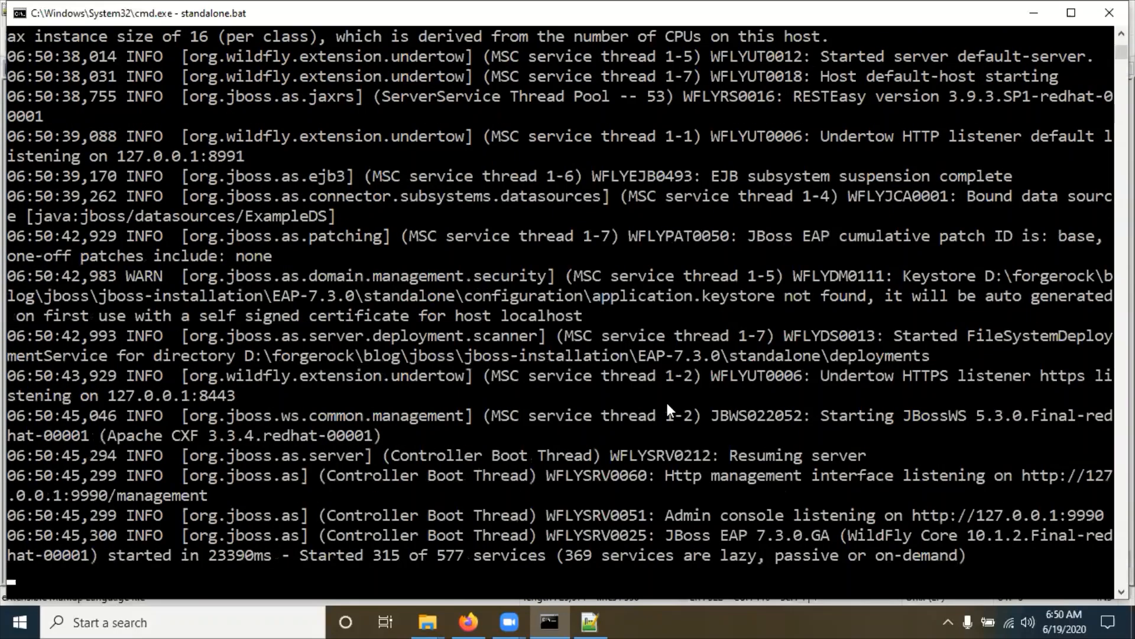
click(917, 512)
drag(1099, 512, 1102, 513)
key(ctrl+c)
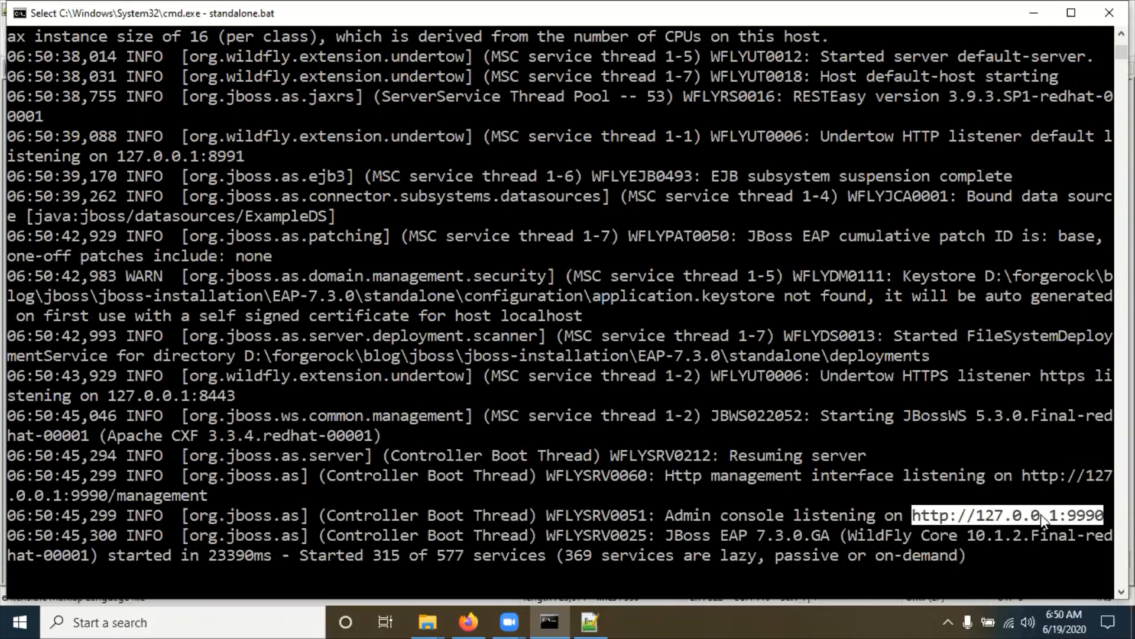
right_click(1092, 515)
click(469, 618)
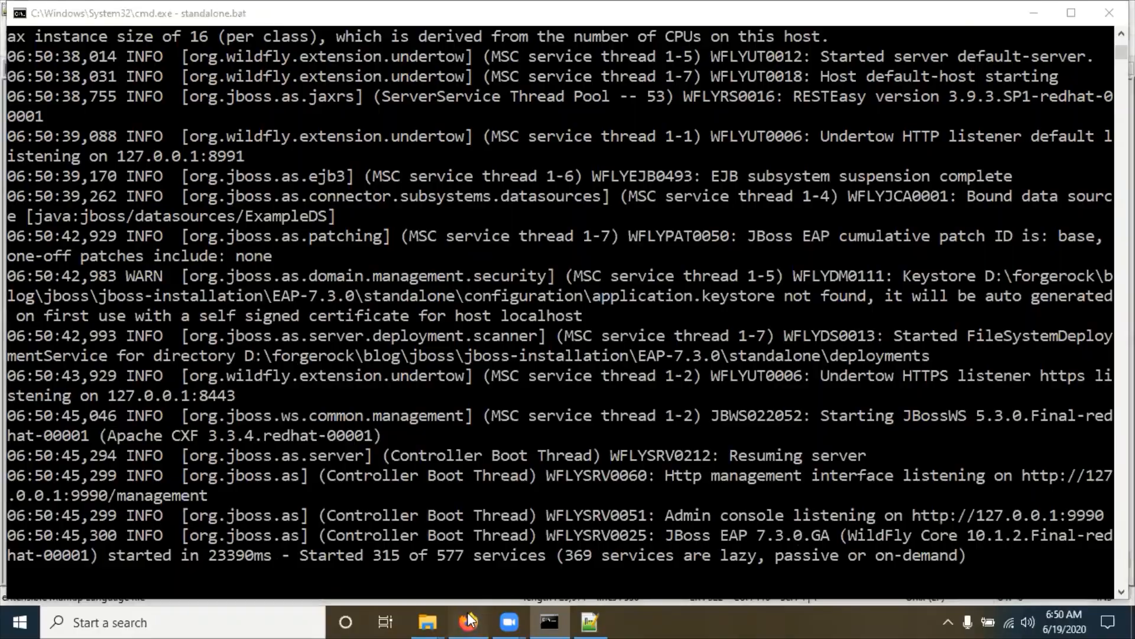
click(200, 11)
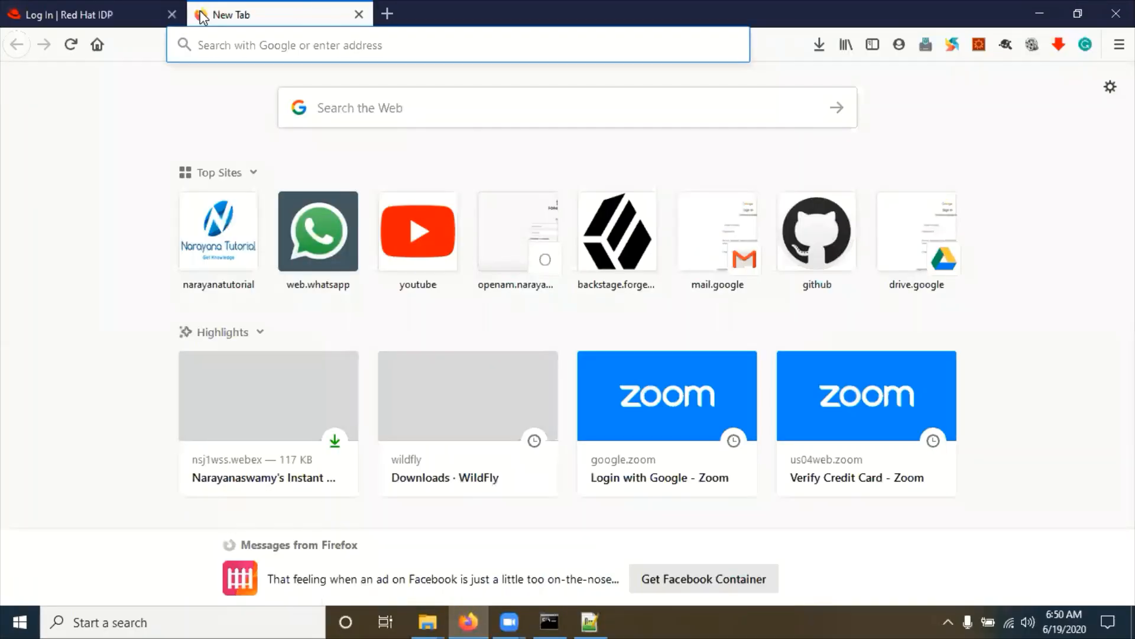
key(ctrl+v)
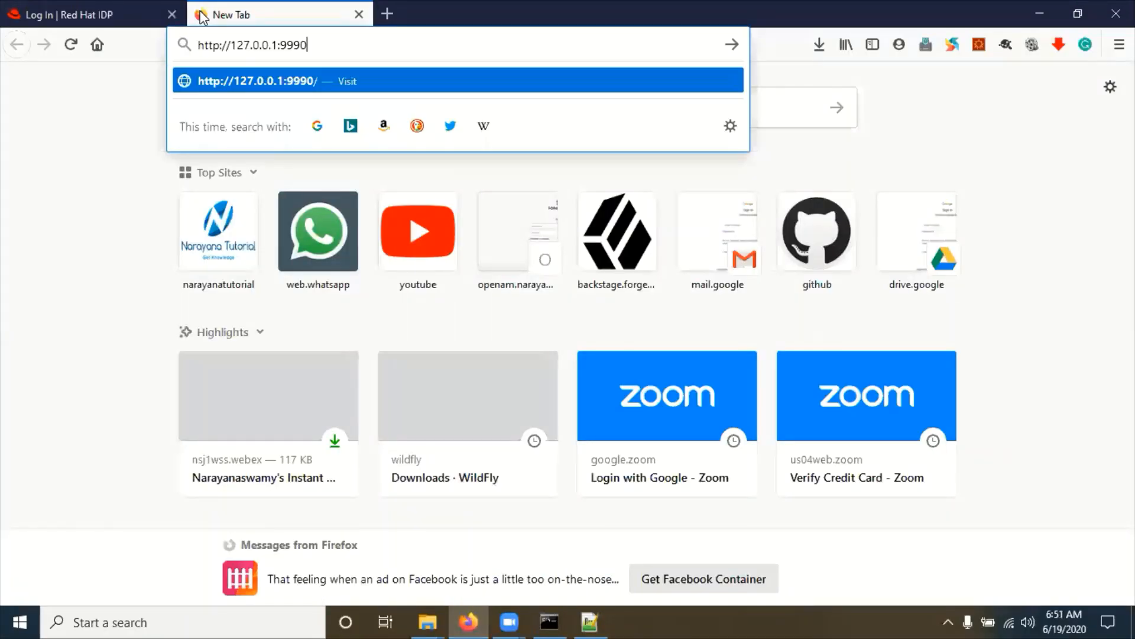
key(Return)
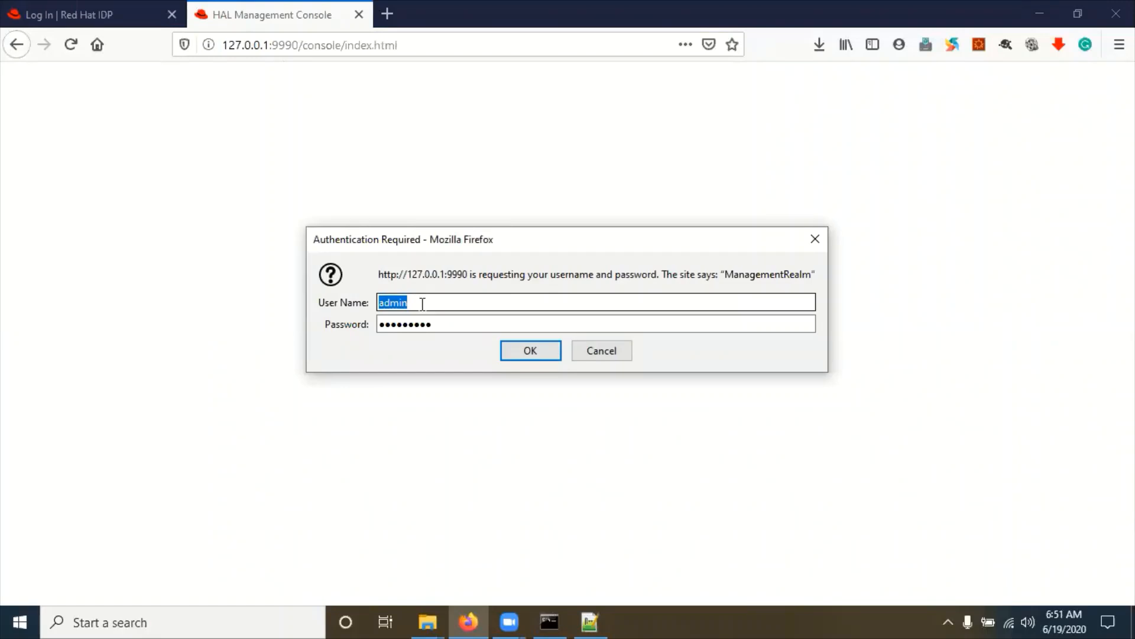
double_click(420, 323)
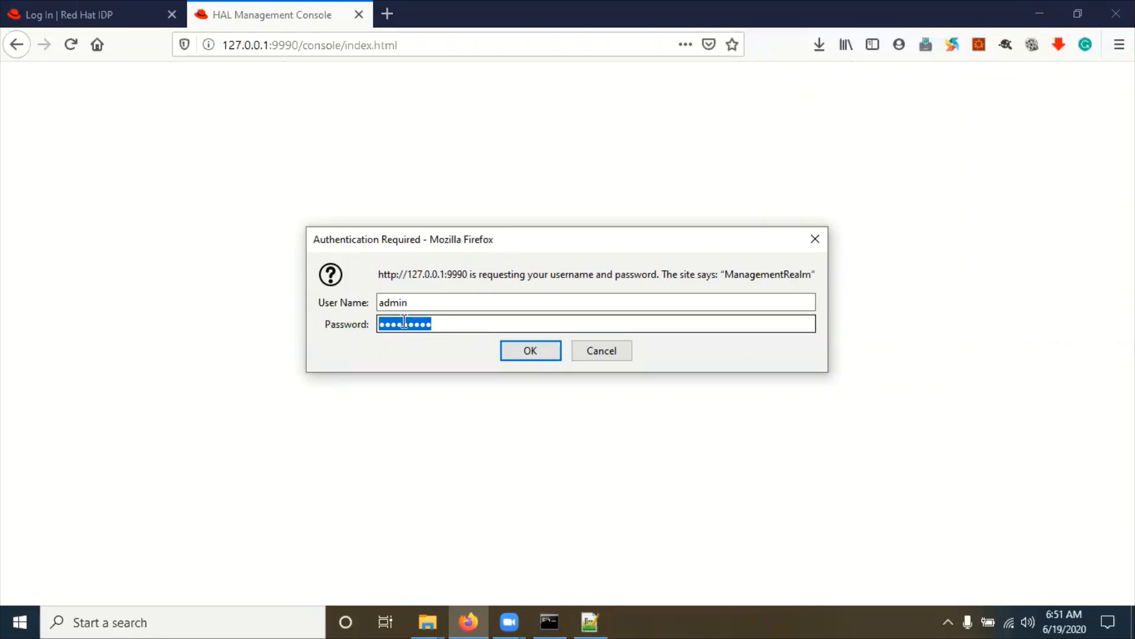
text(admin123)
click(524, 350)
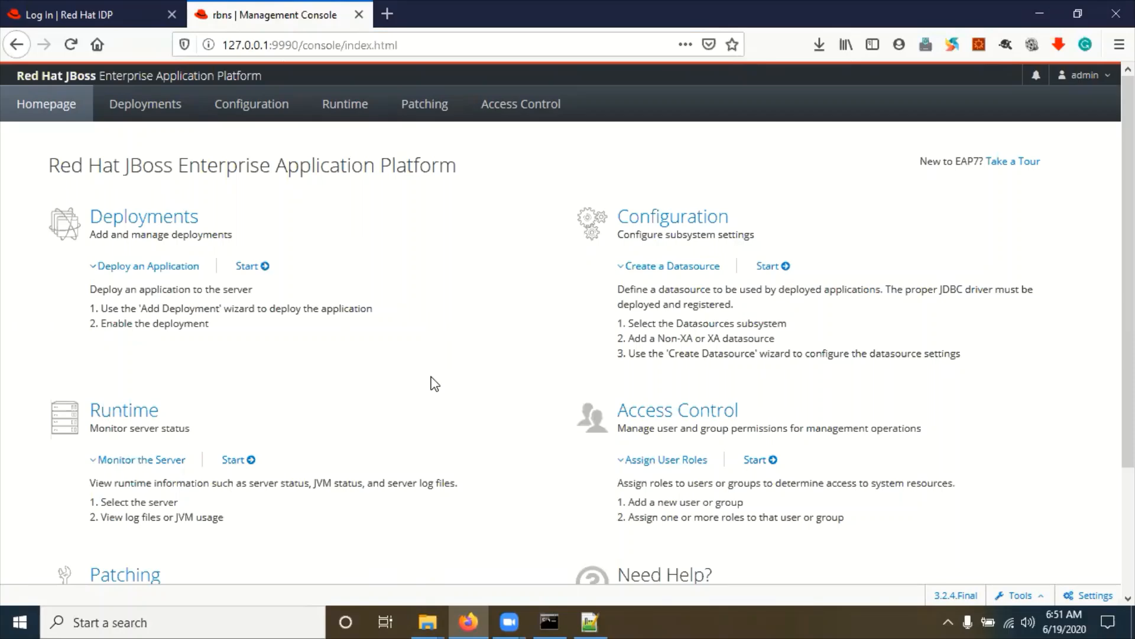
Step: In File Explorer, go to the C: drive and open the Windows folder
mouse_move(428, 621)
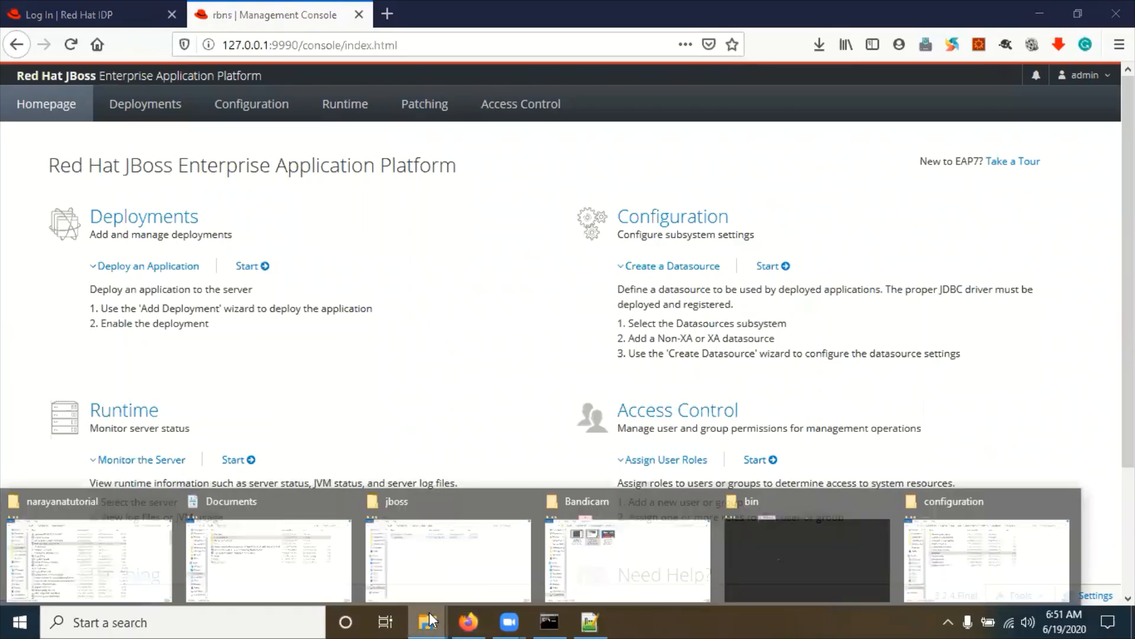
click(262, 565)
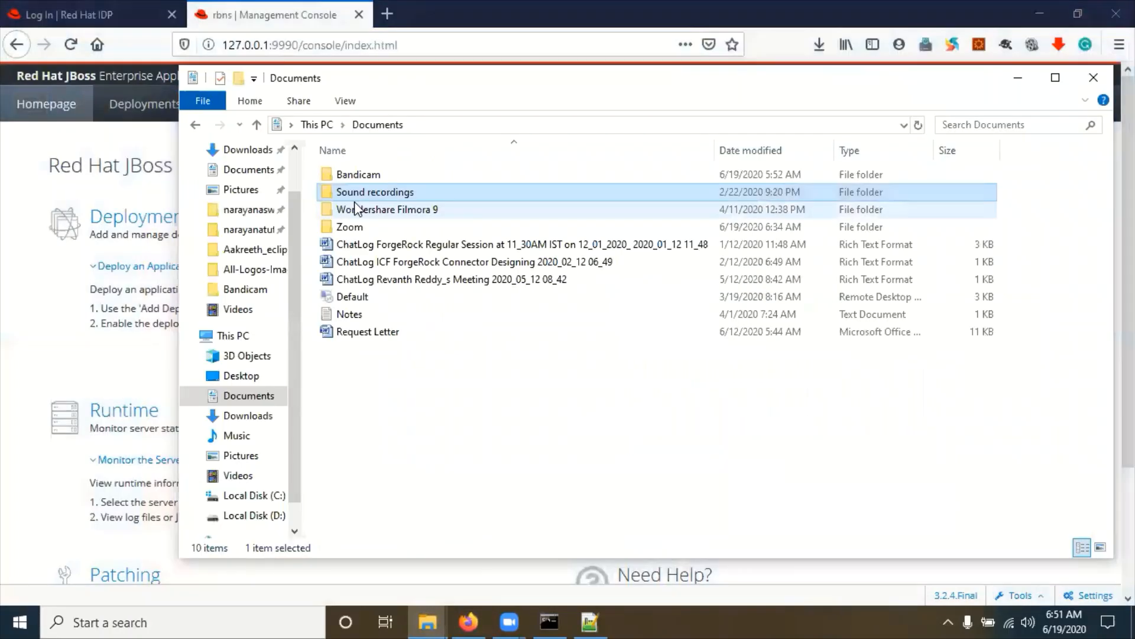
click(431, 126)
text(c:\)
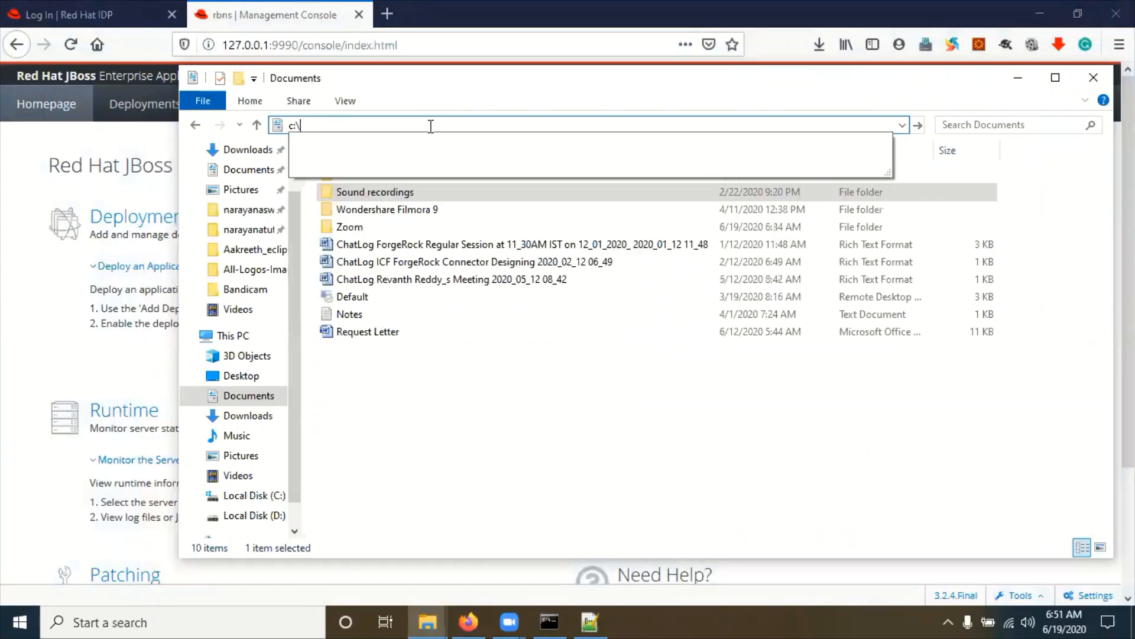
key(Return)
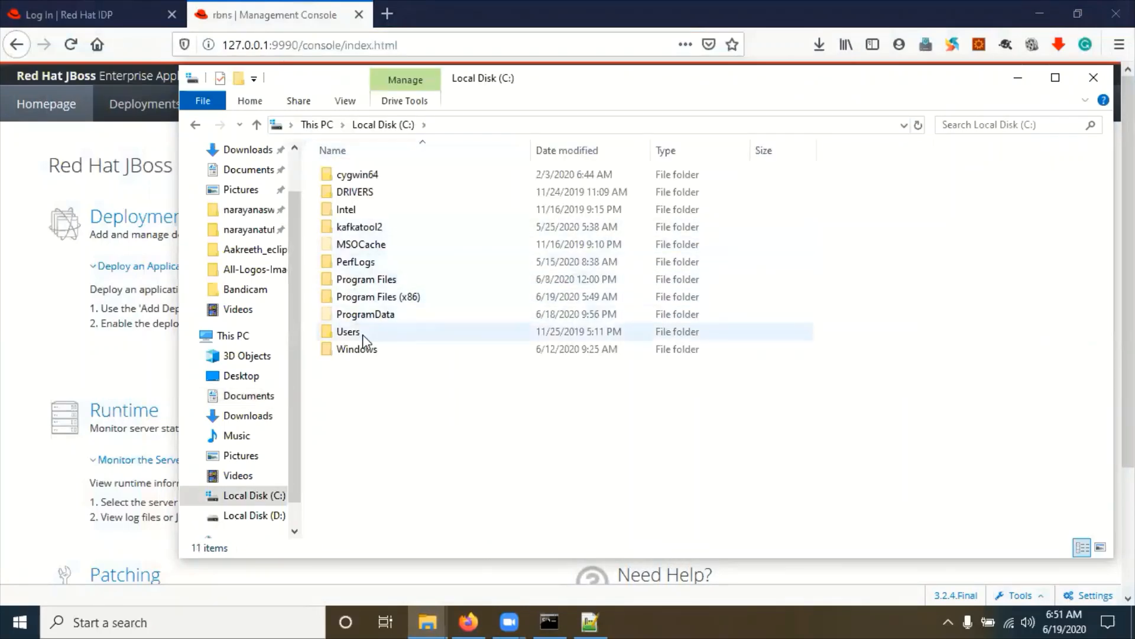
double_click(357, 349)
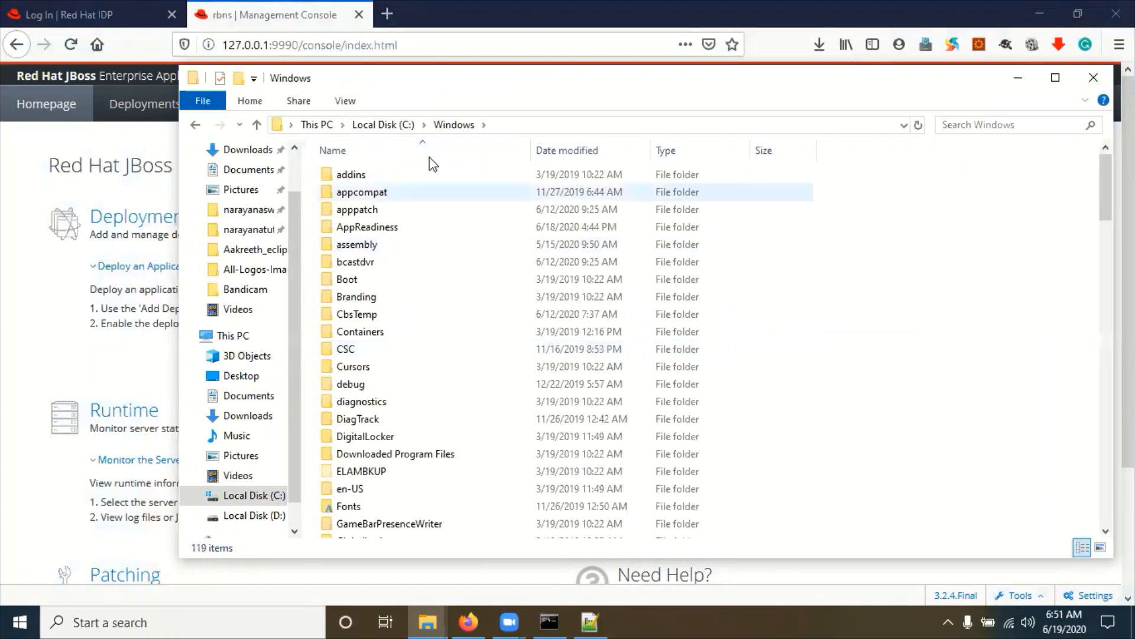
Step: Continue to System32\drivers\etc and open the hosts file with Notepad++
click(533, 124)
click(532, 124)
text(\Windows\)
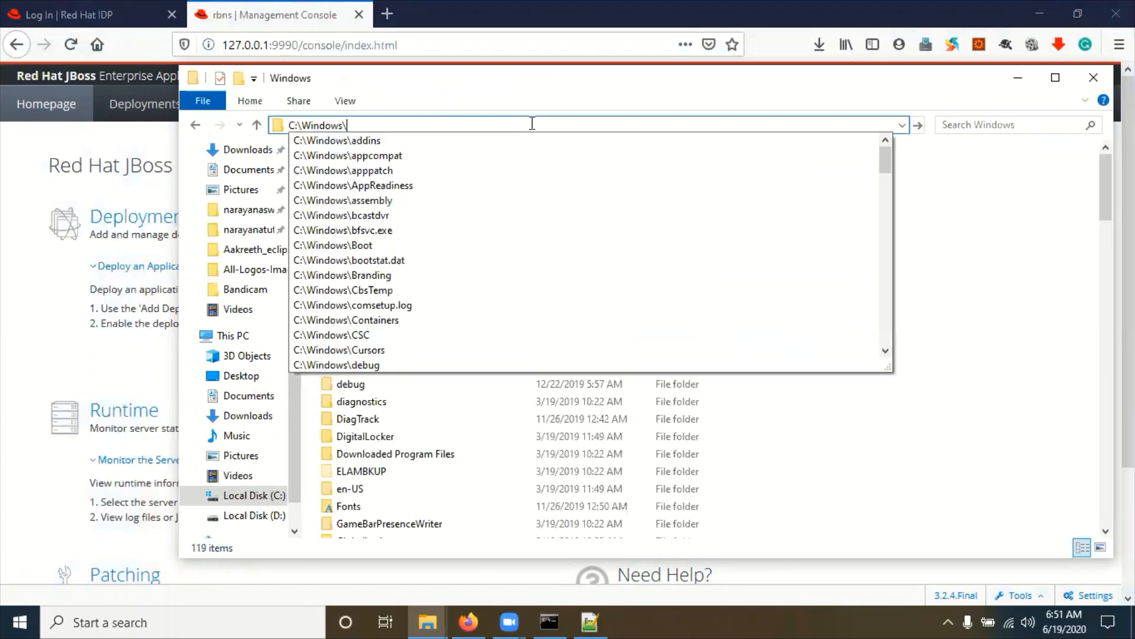
text(sy)
key(Down)
key(Down)
key(Down)
key(Down)
key(Down)
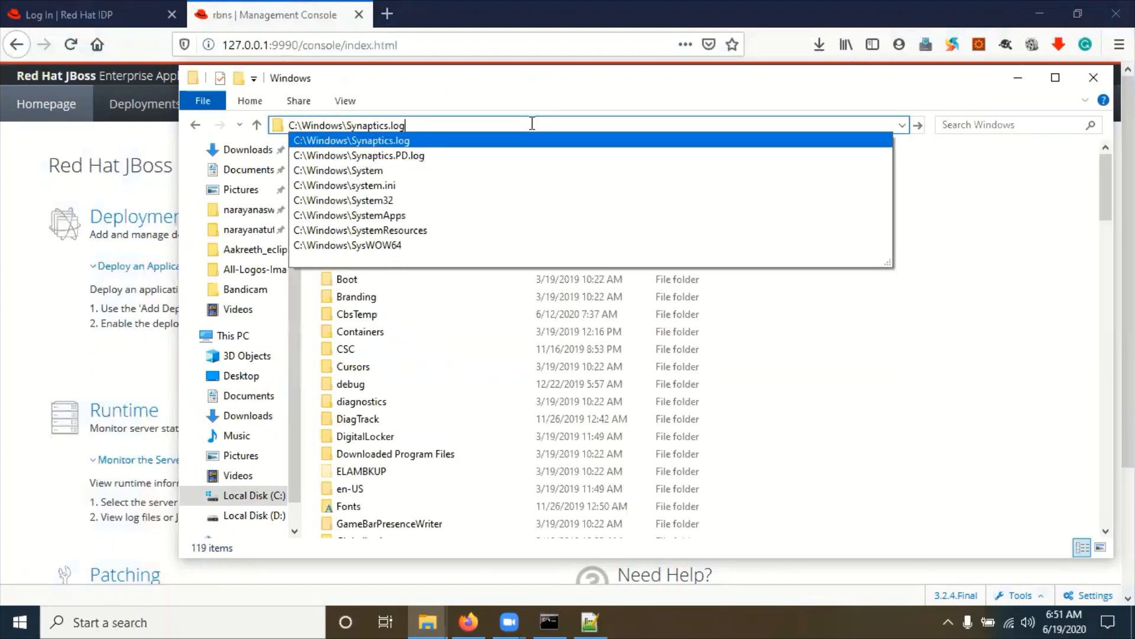
text(\)
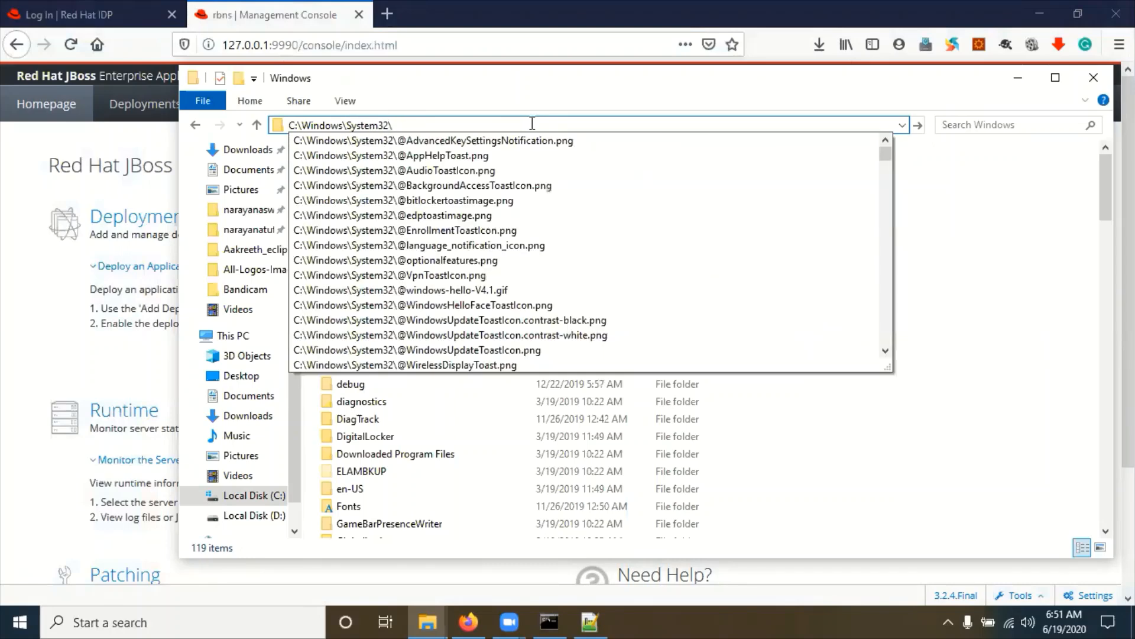
text(dri)
key(Down)
key(Down)
text(\et)
key(Down)
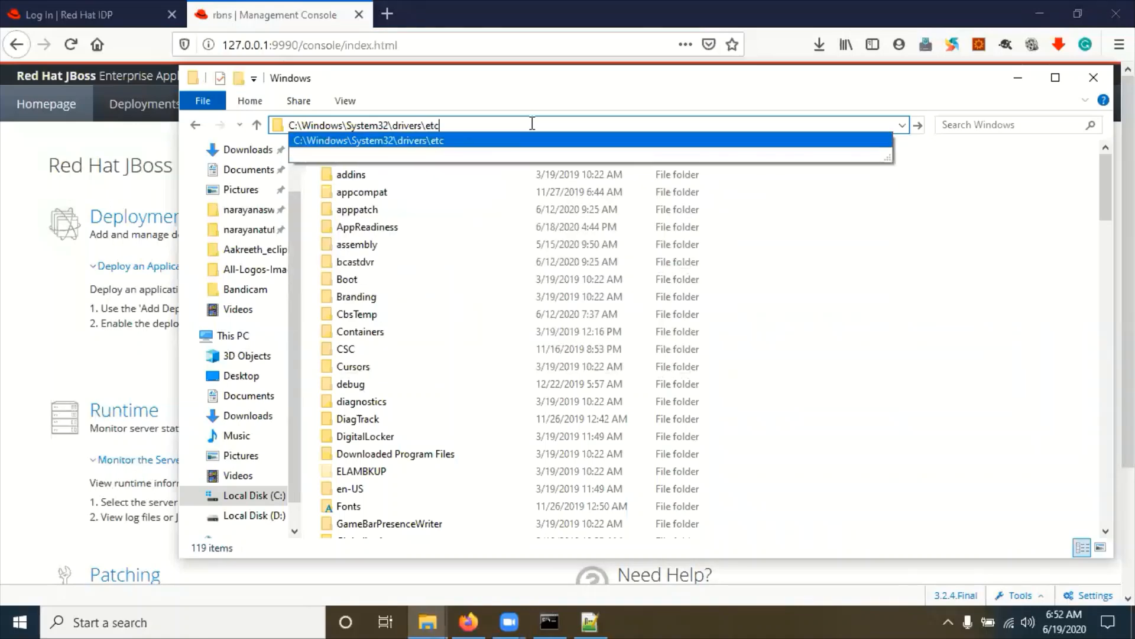
key(Return)
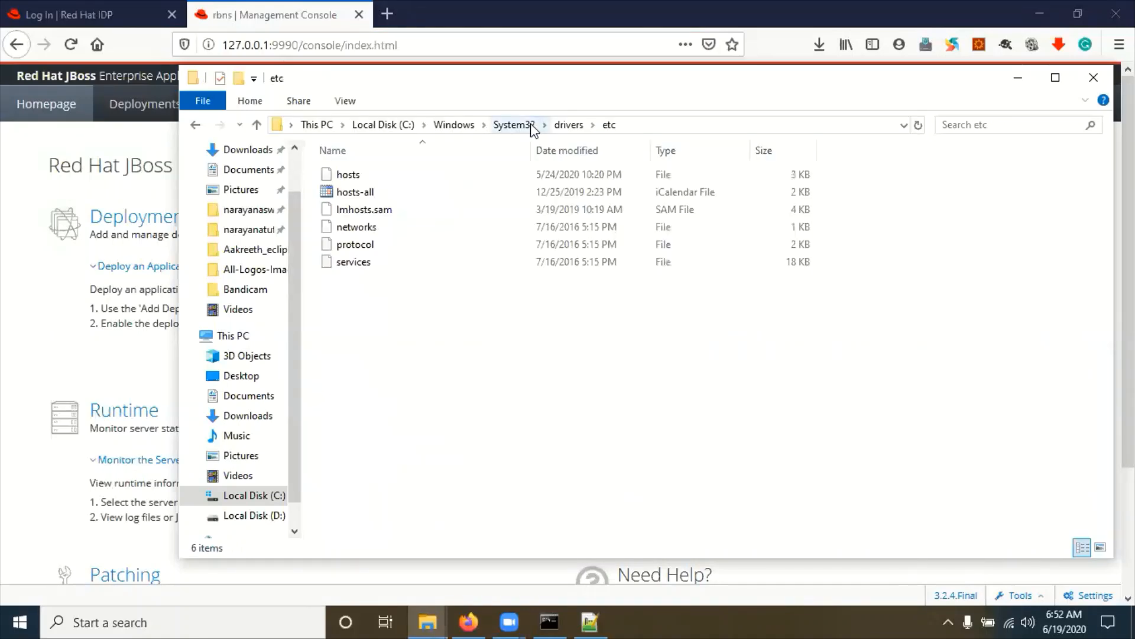
right_click(348, 177)
click(397, 260)
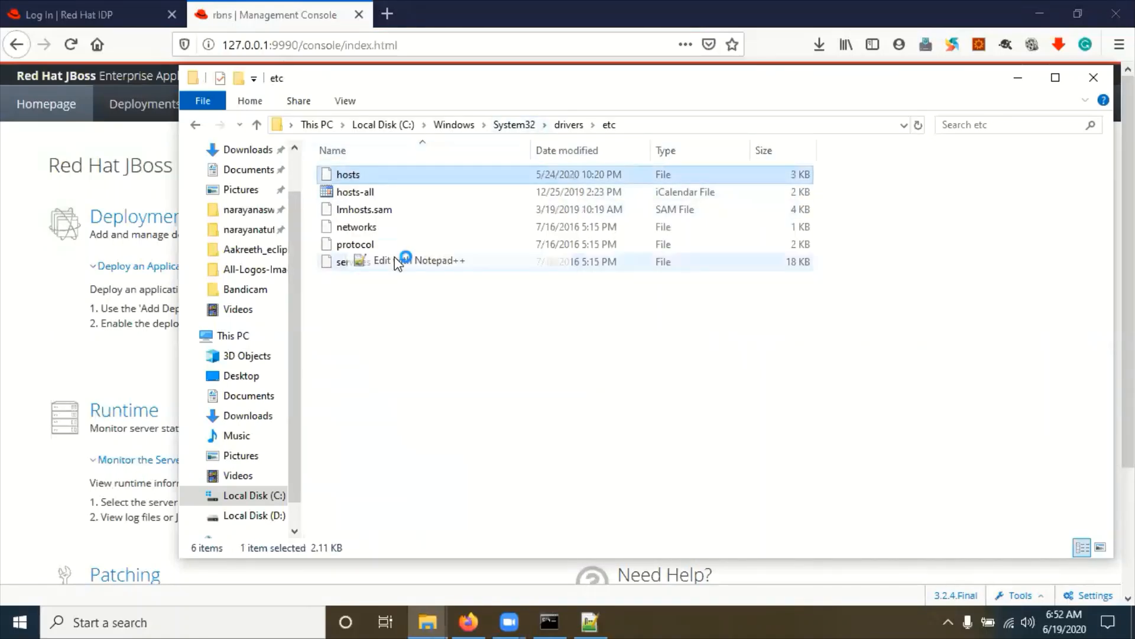
Step: Copy the openam.narayanatutorial.com host name from line 45 of the hosts file and return to Firefox
scroll(455, 355, down, 11)
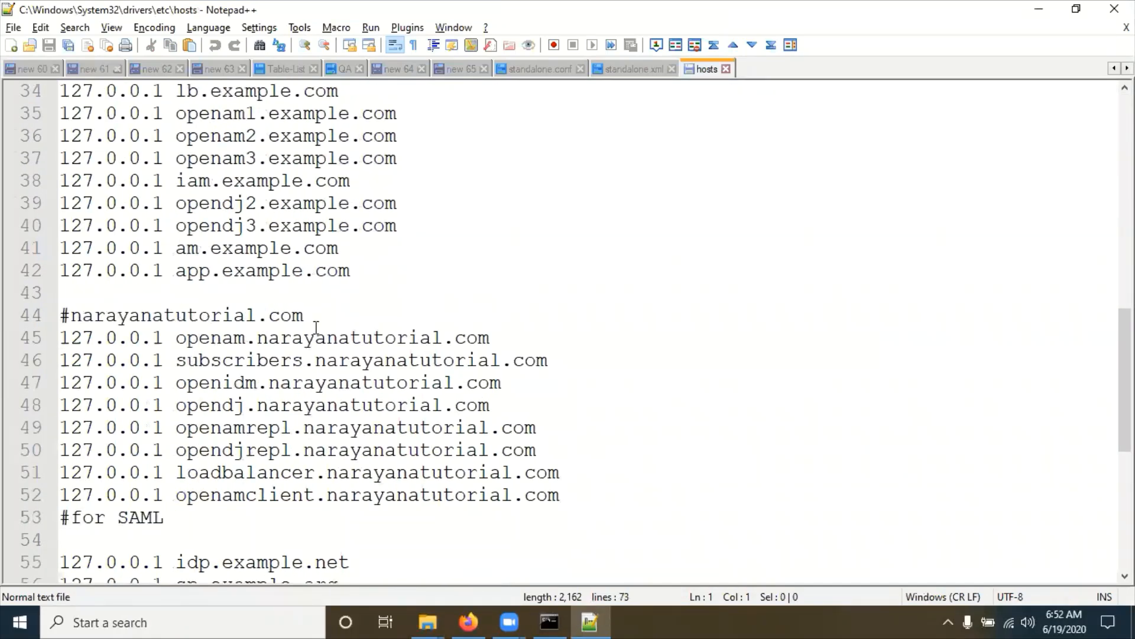
drag(61, 338, 486, 346)
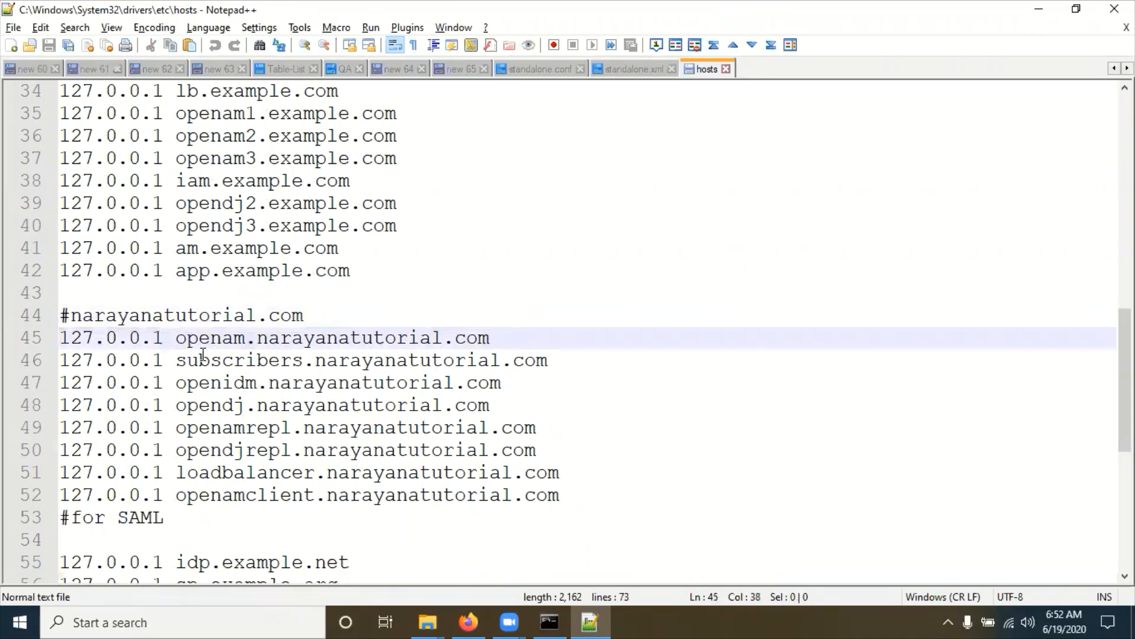
shift+click(177, 340)
key(ctrl+c)
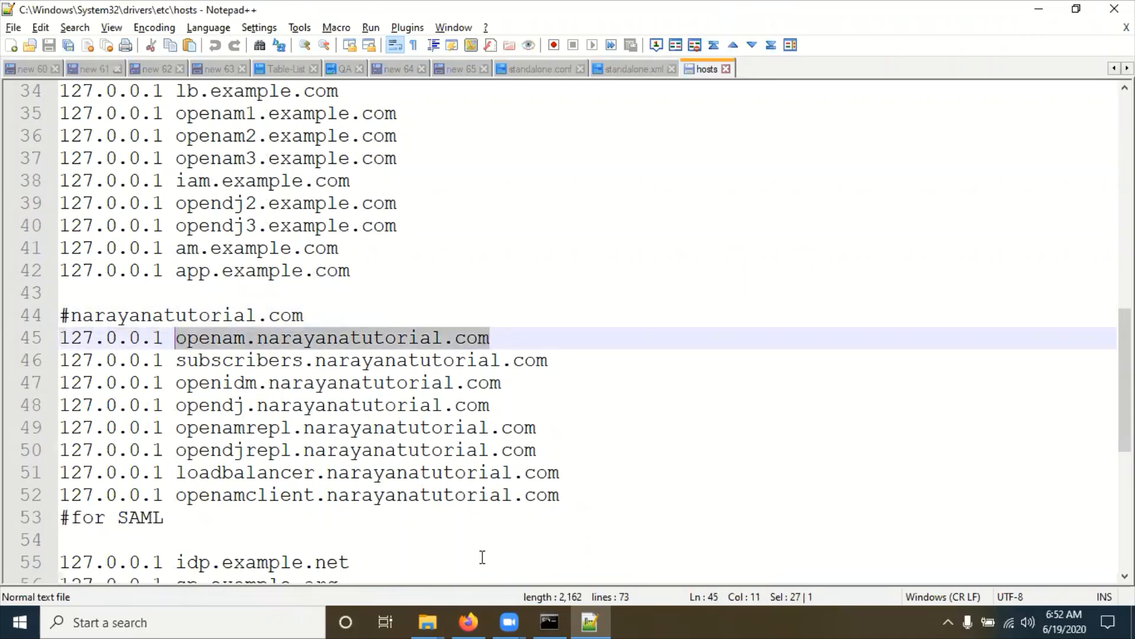
click(478, 615)
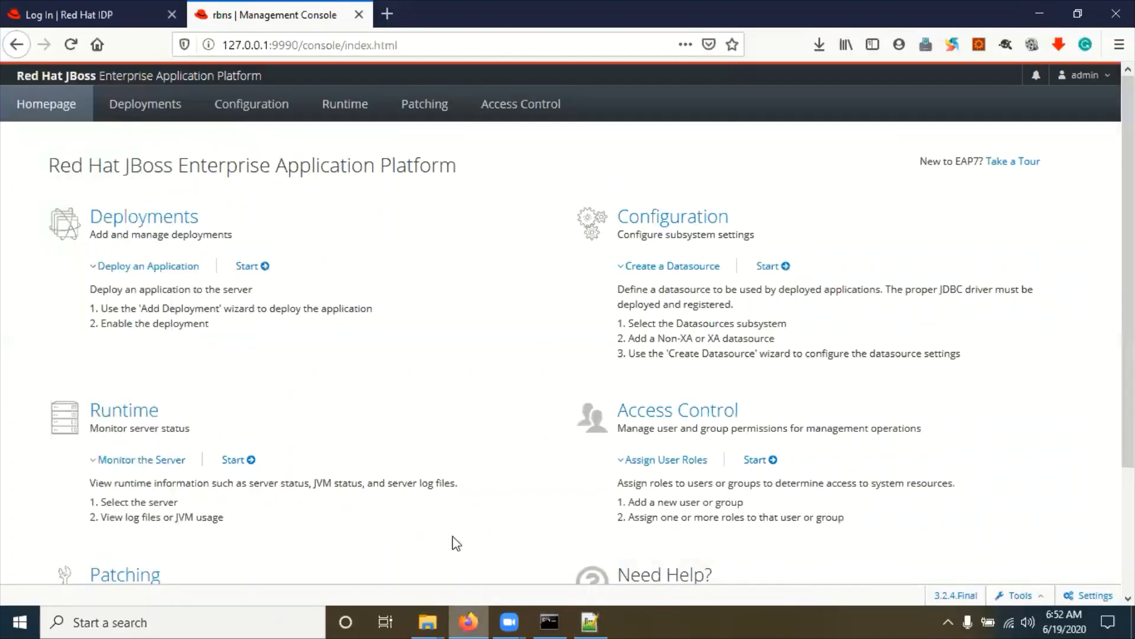
Step: Reload the management console with openam.narayanatutorial.com replacing 127.0.0.1 in the address
click(269, 47)
drag(269, 46, 201, 46)
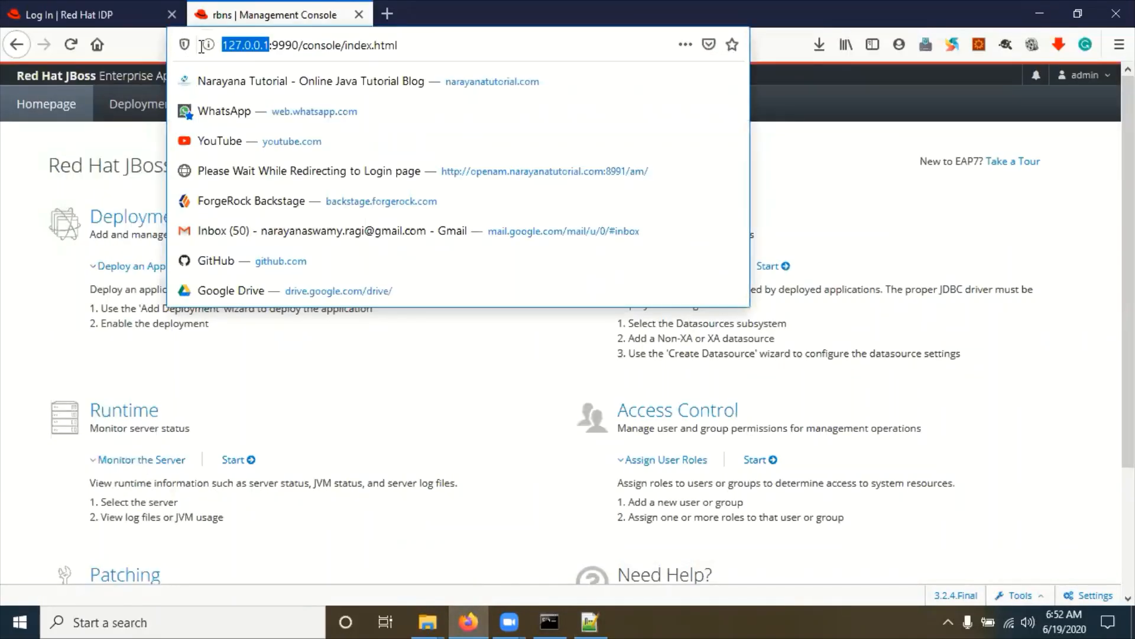
key(ctrl+v)
key(Return)
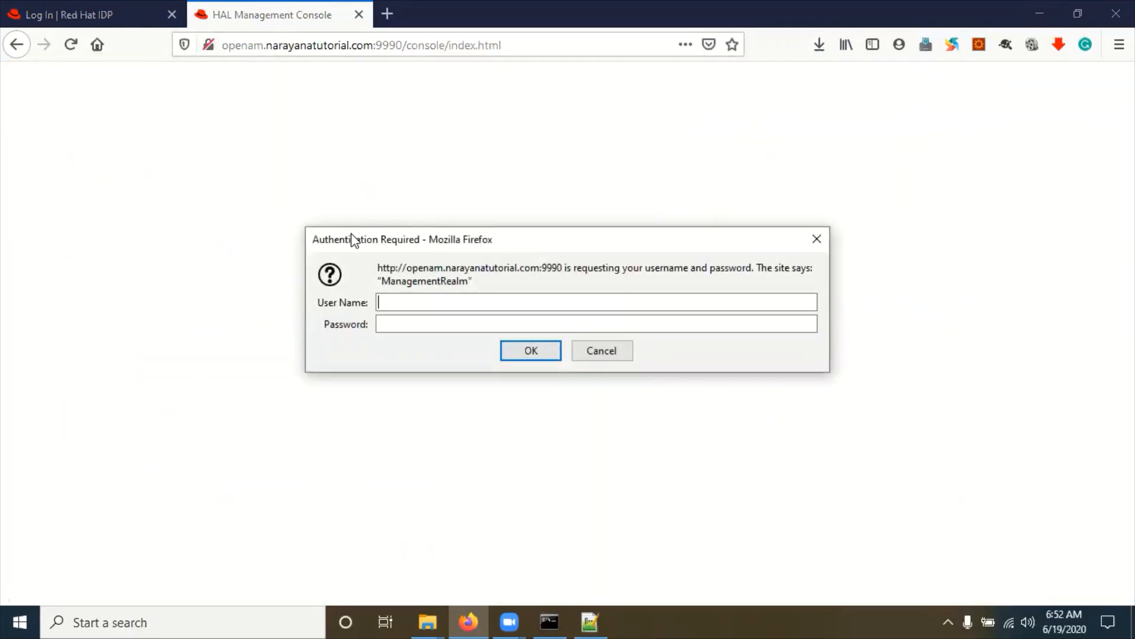
Step: Sign in as admin without saving the login and open the Deployments page
text(admin)
key(Tab)
text(•••••••••)
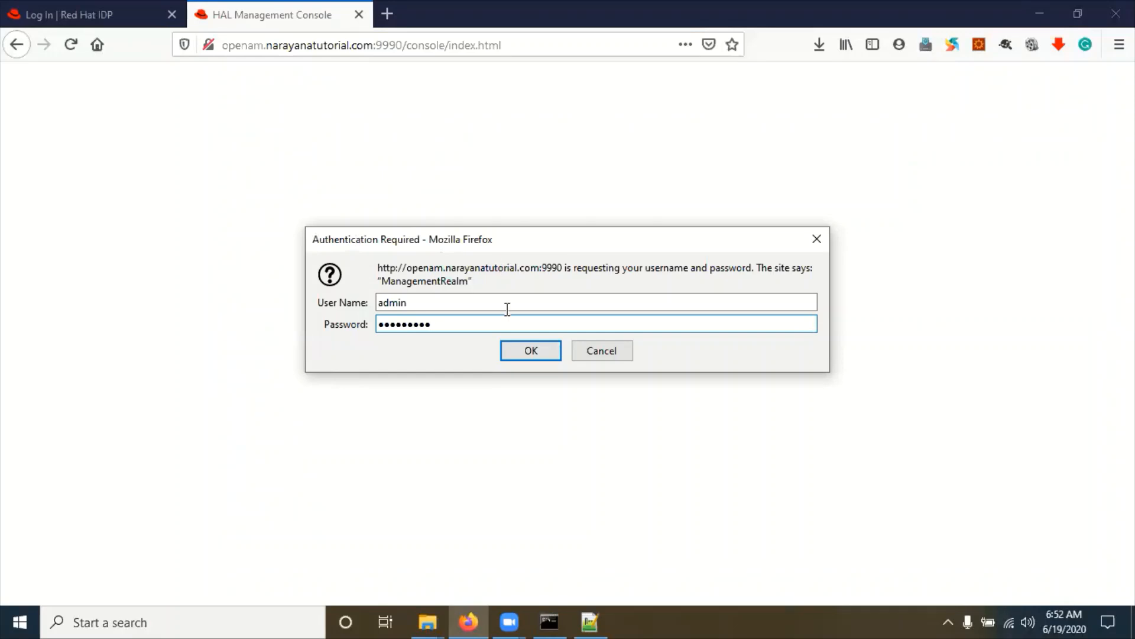
click(533, 351)
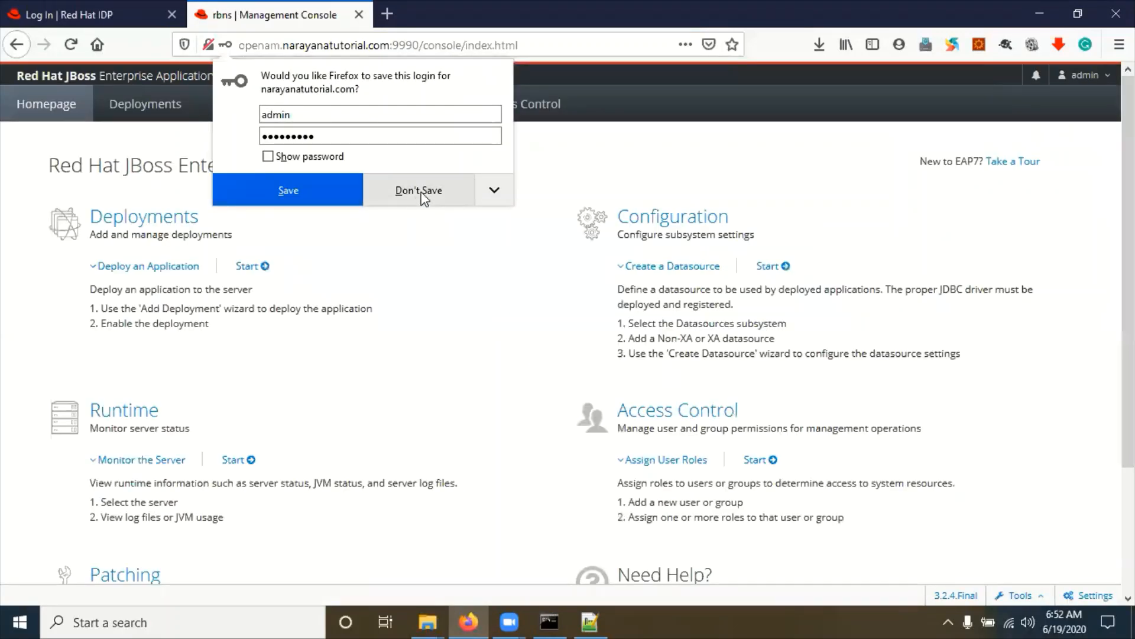
click(421, 194)
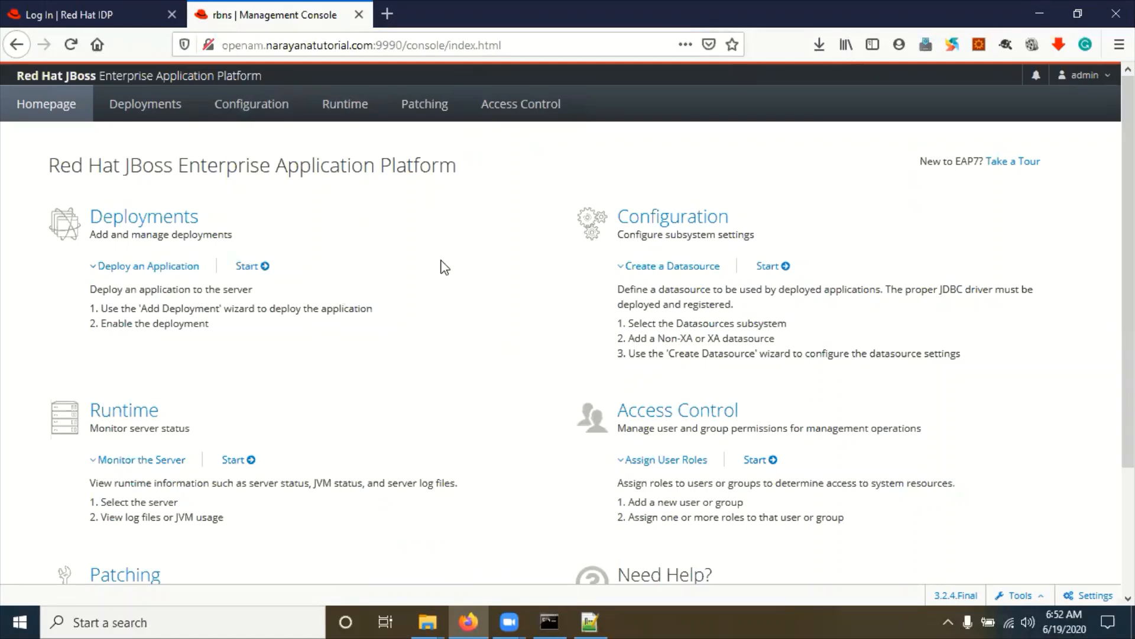
scroll(487, 347, down, 1)
scroll(486, 348, down, 3)
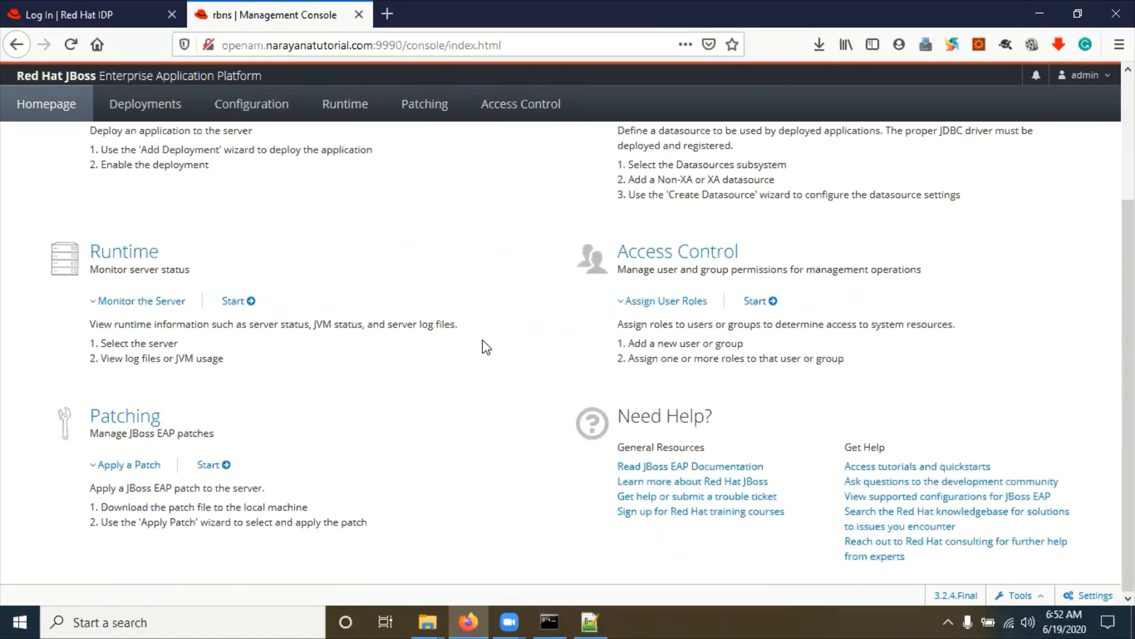
scroll(486, 347, up, 3)
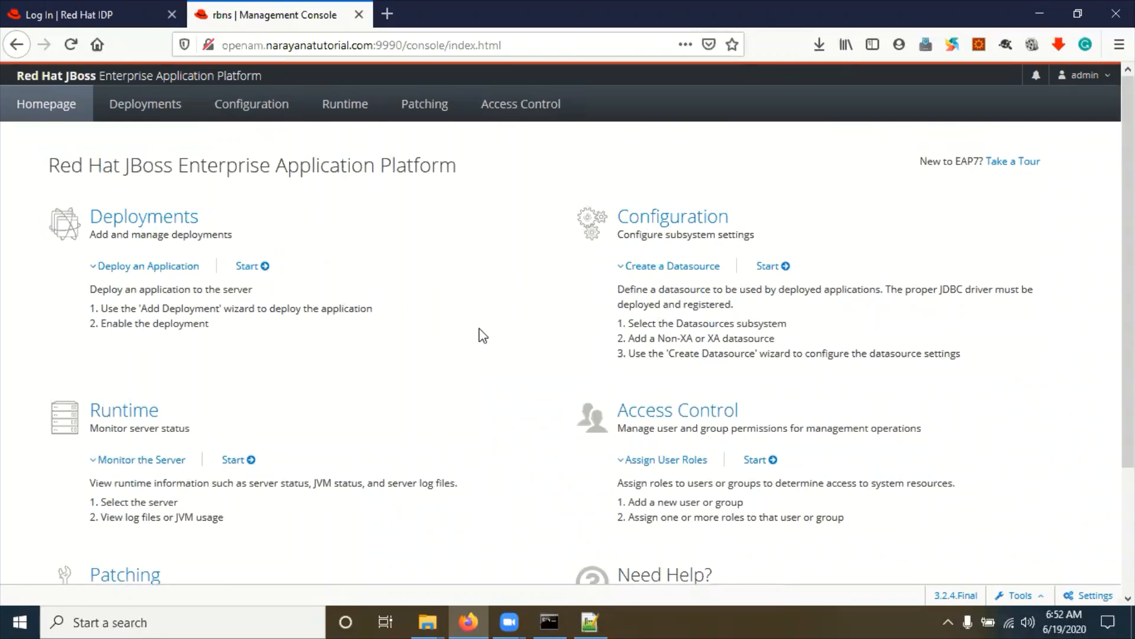
click(131, 226)
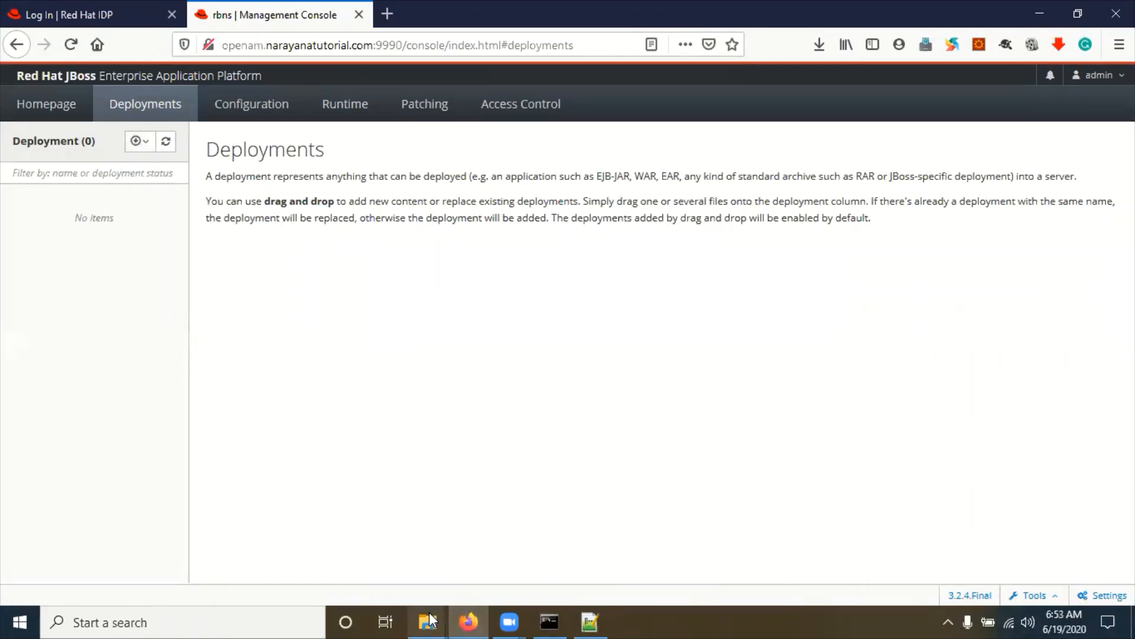
Step: Rename openam.war in D:\forgerock\blog\jboss to amjboss.war, then go back to the console
mouse_move(430, 620)
click(947, 539)
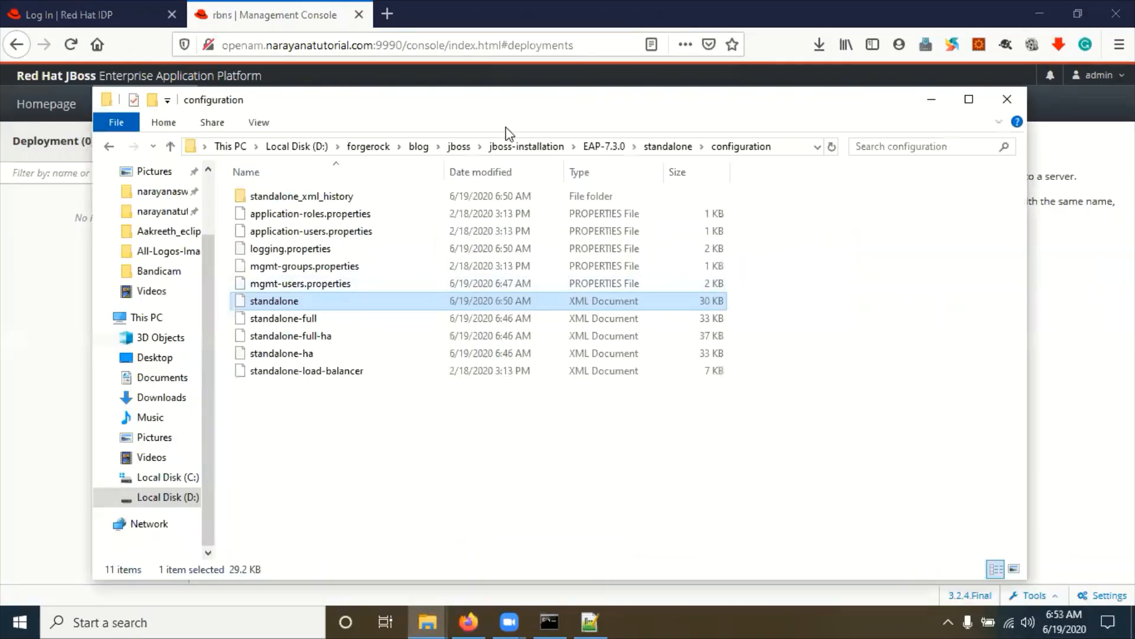
click(414, 148)
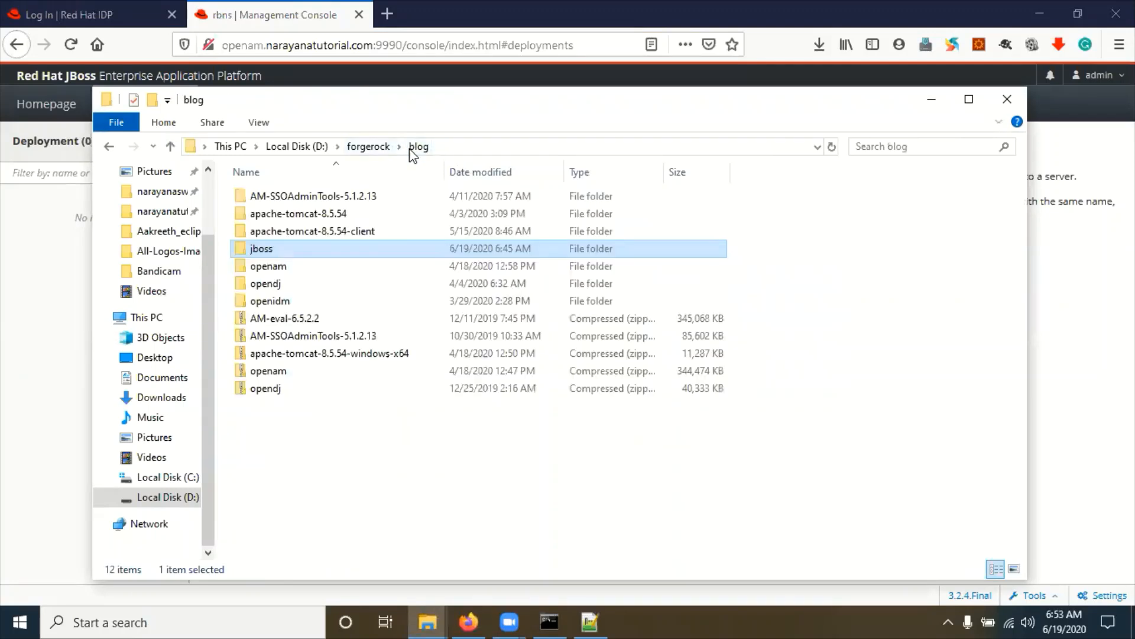
double_click(258, 249)
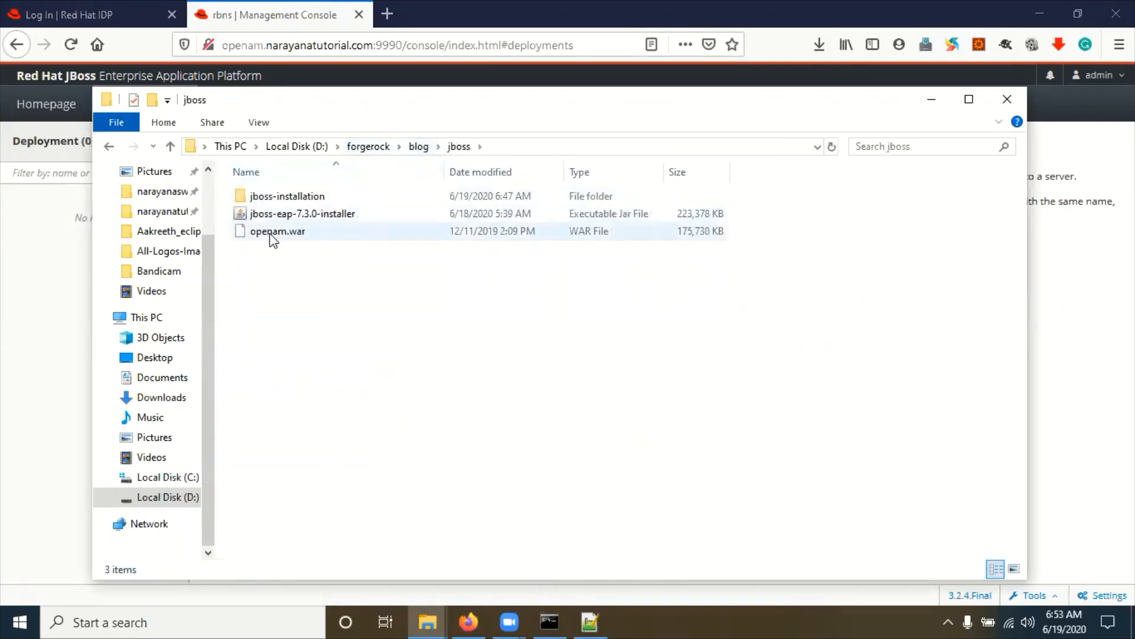
click(268, 235)
click(268, 236)
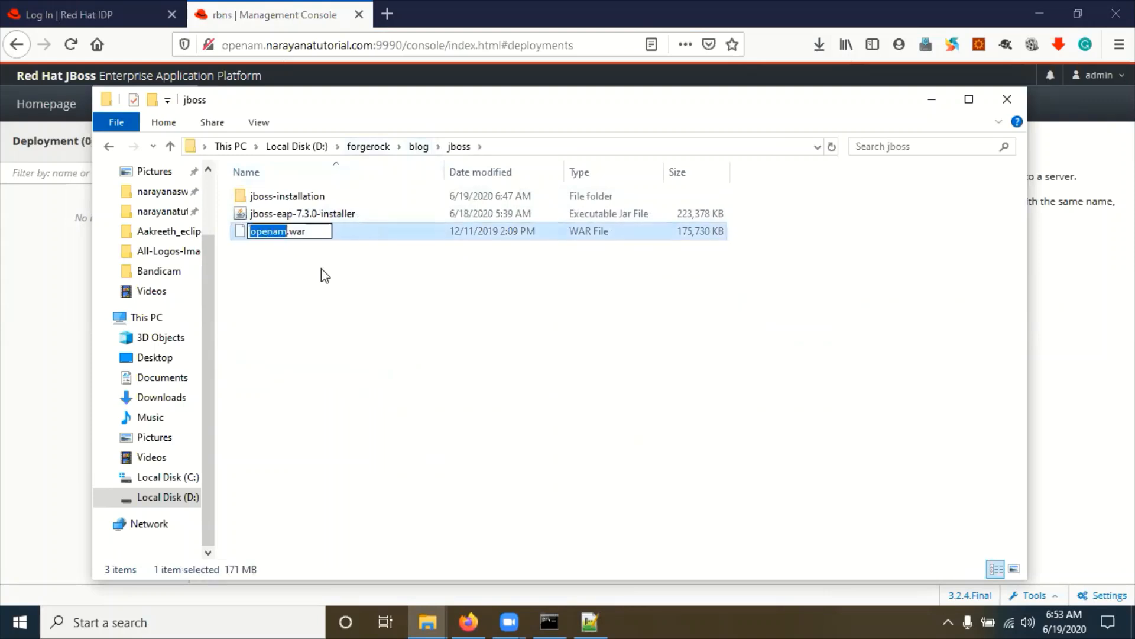
text(am)
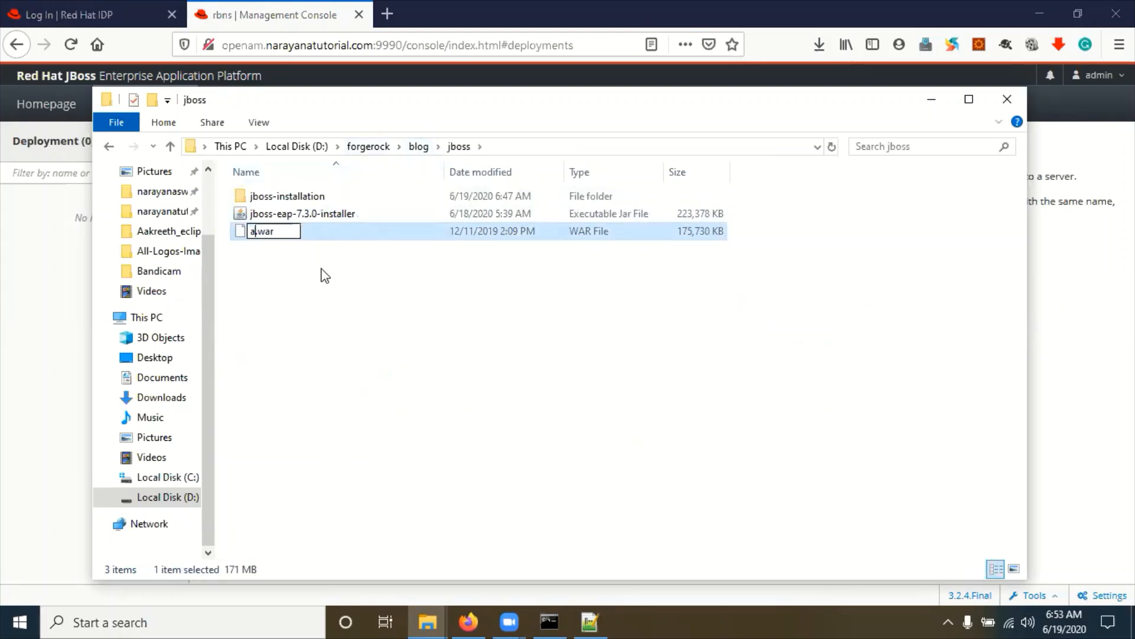
text(jboss)
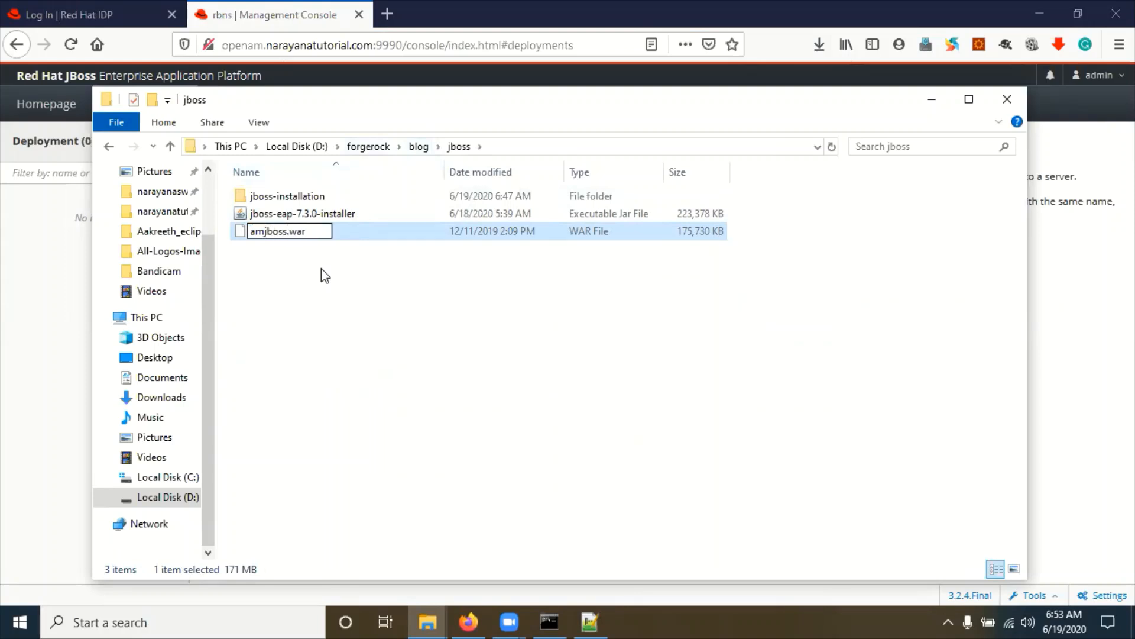
key(Return)
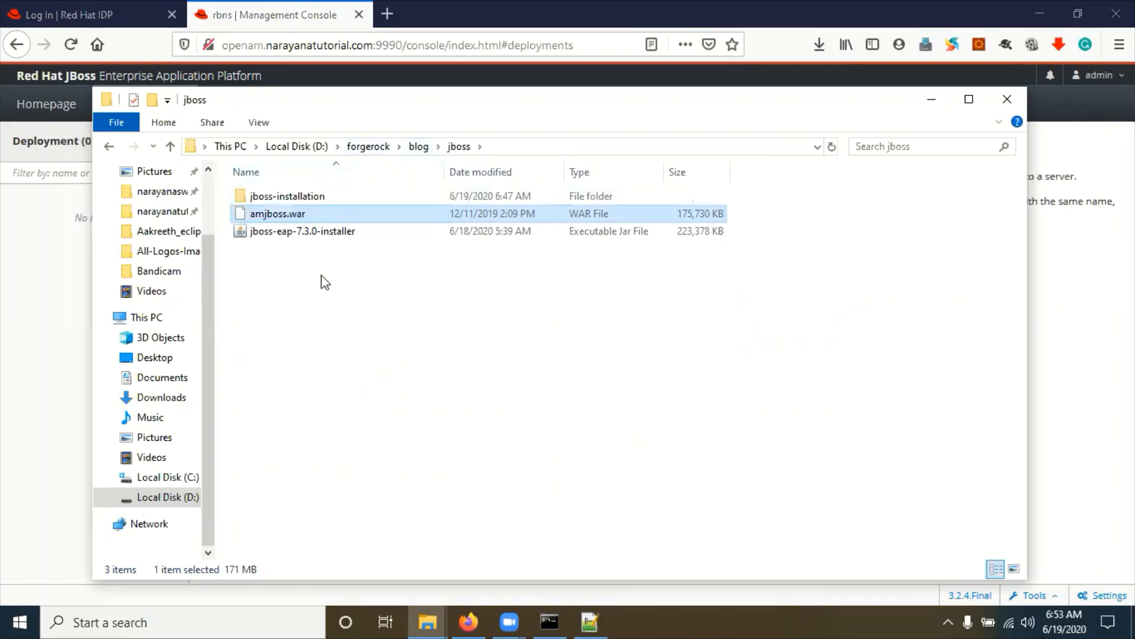
click(322, 279)
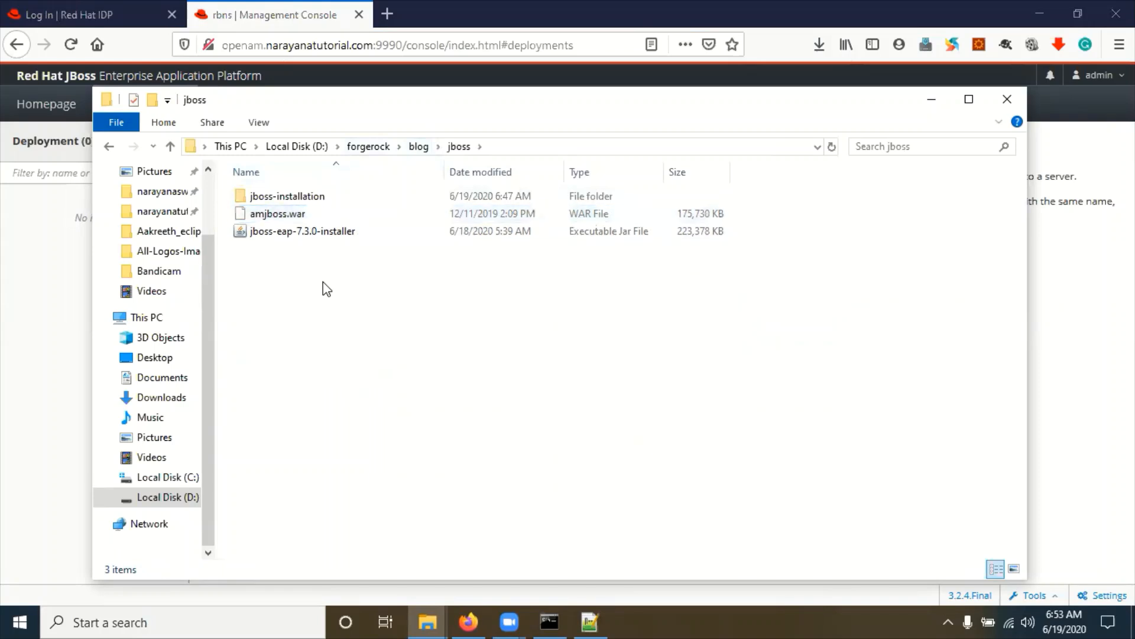
click(37, 258)
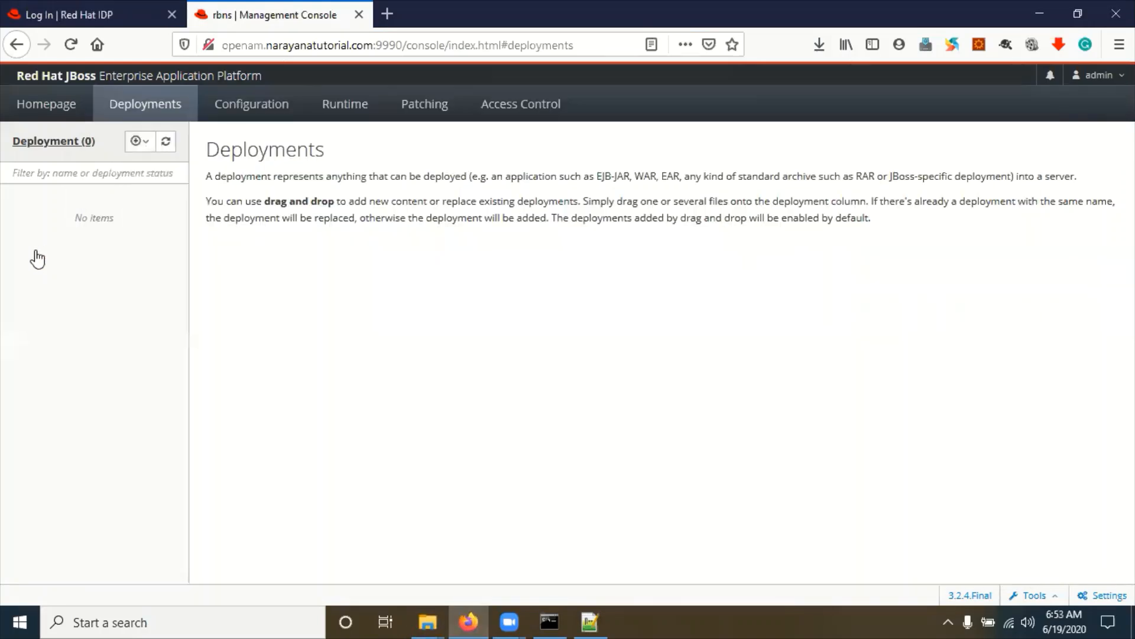
click(146, 142)
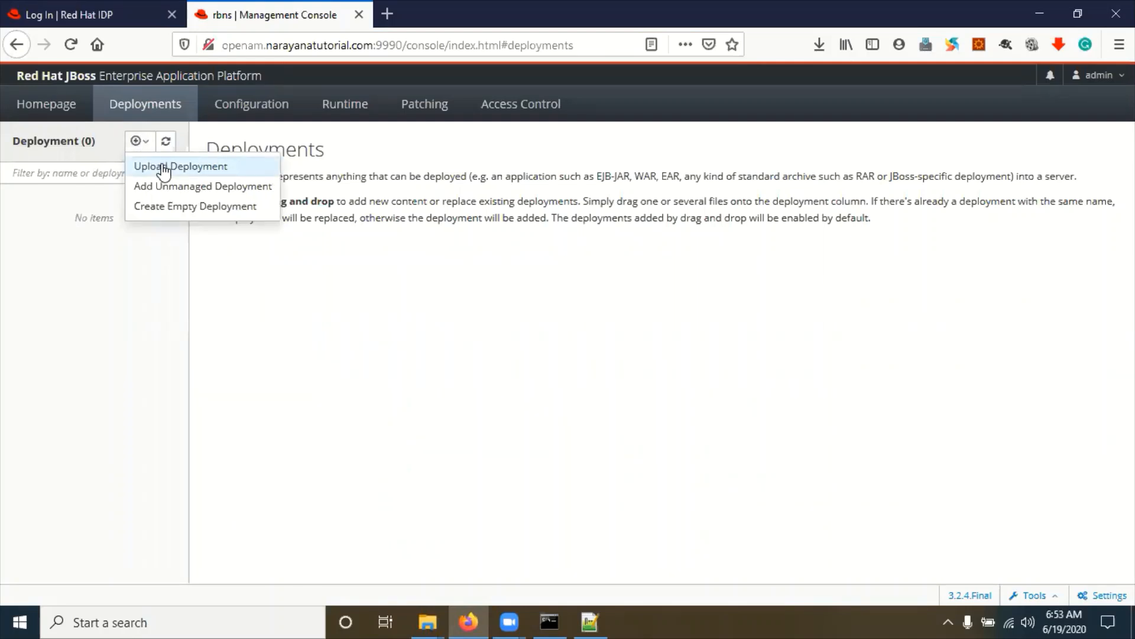
Step: Start an Upload Deployment and pick amjboss.war from D:\forgerock\blog\jboss as the file
click(164, 170)
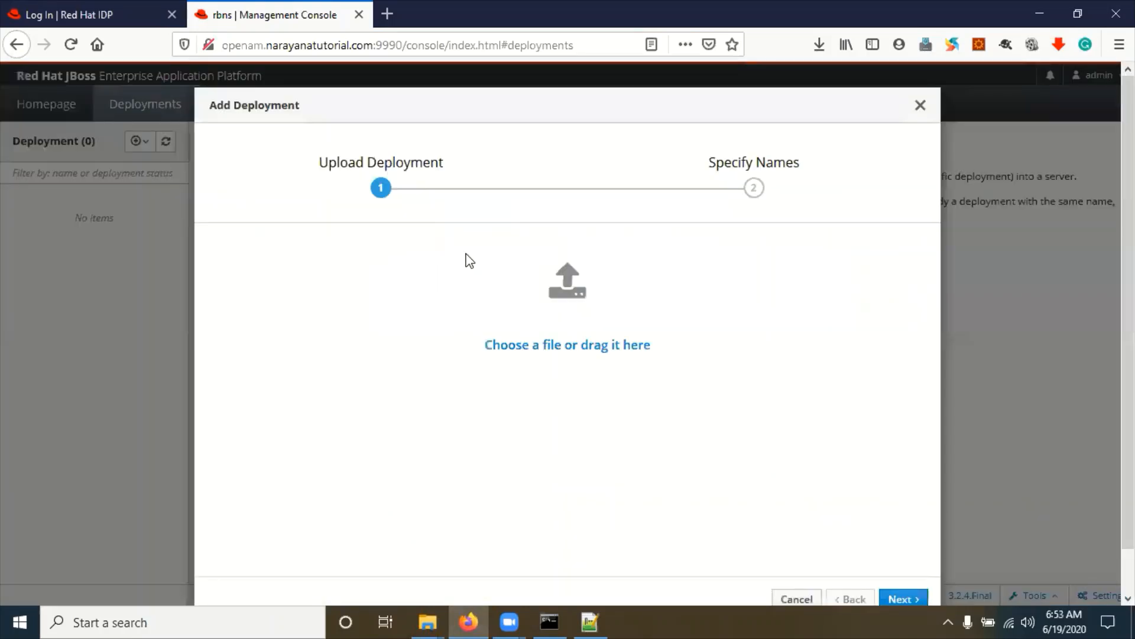
click(576, 348)
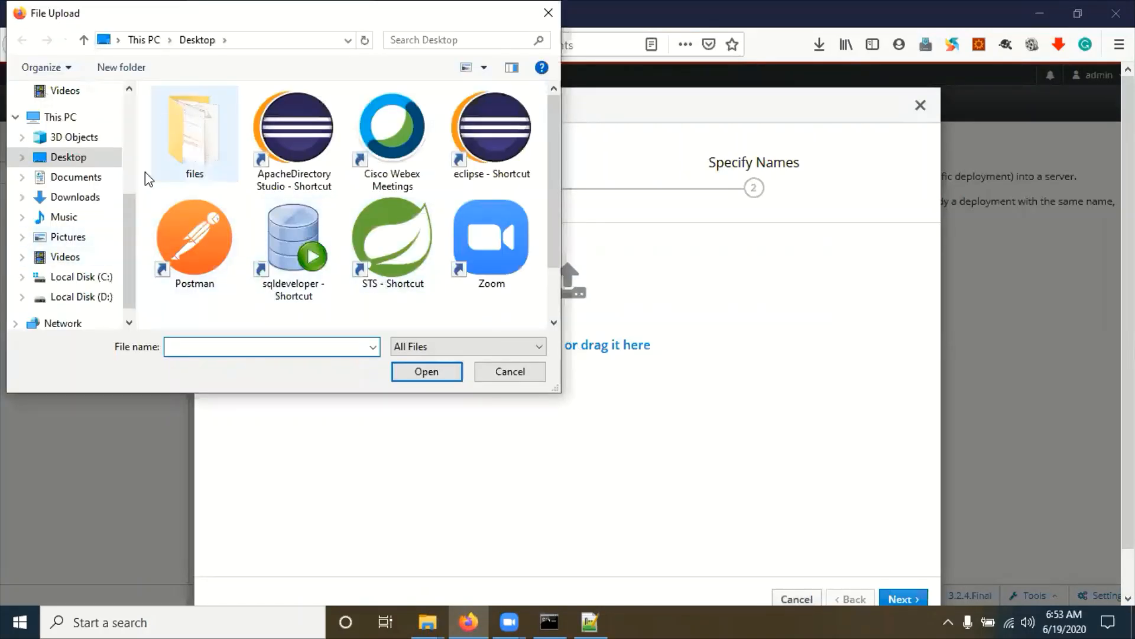
click(105, 299)
click(204, 204)
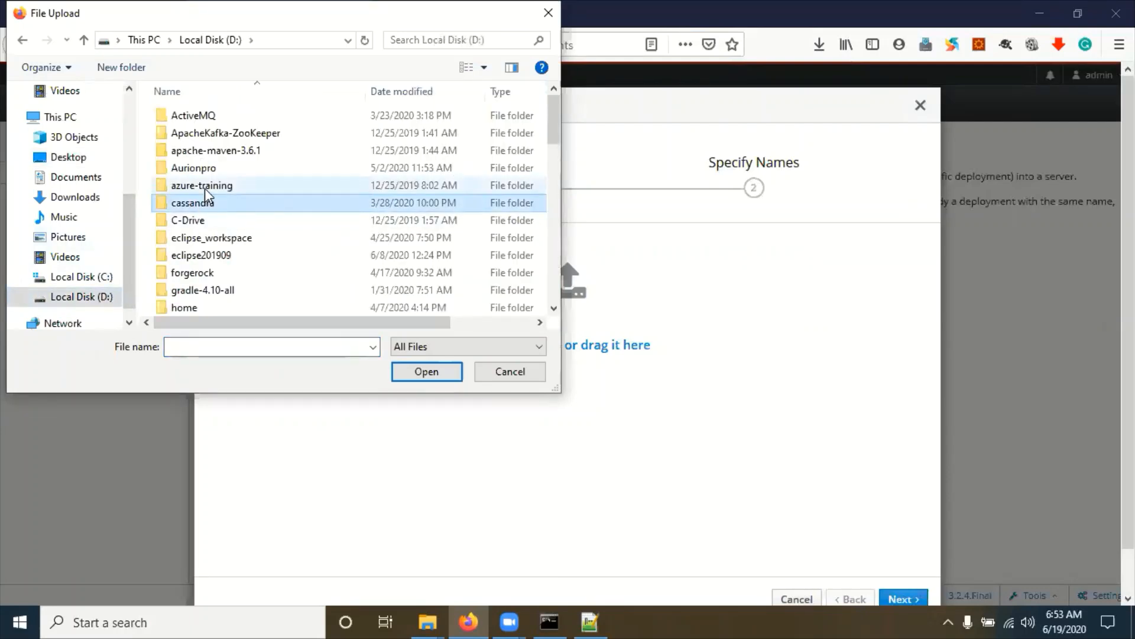
double_click(193, 274)
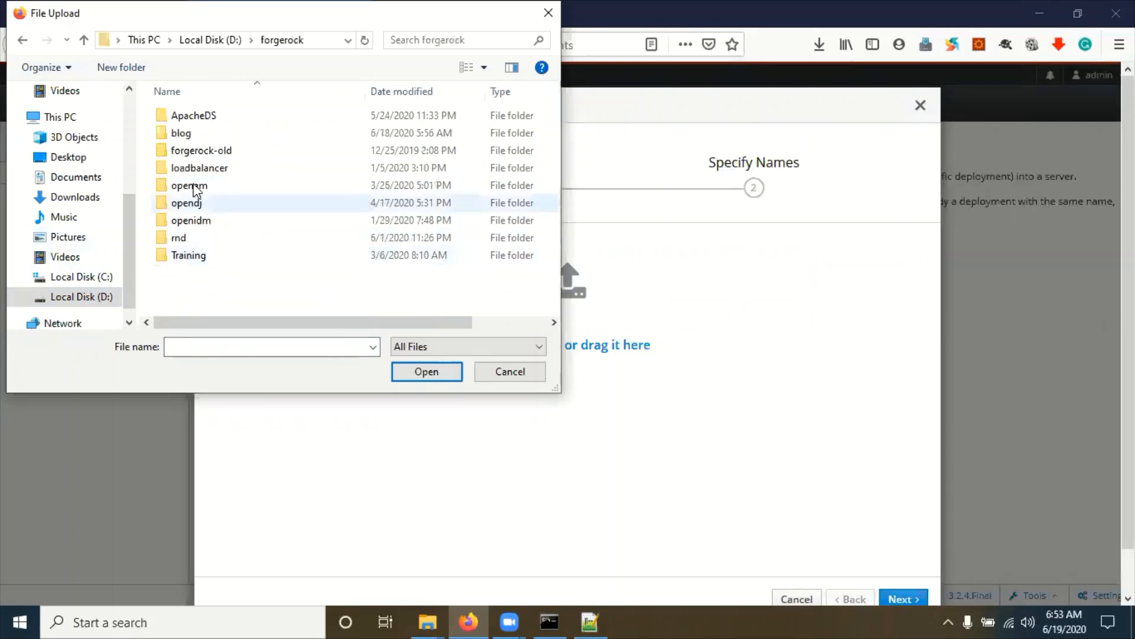
double_click(181, 133)
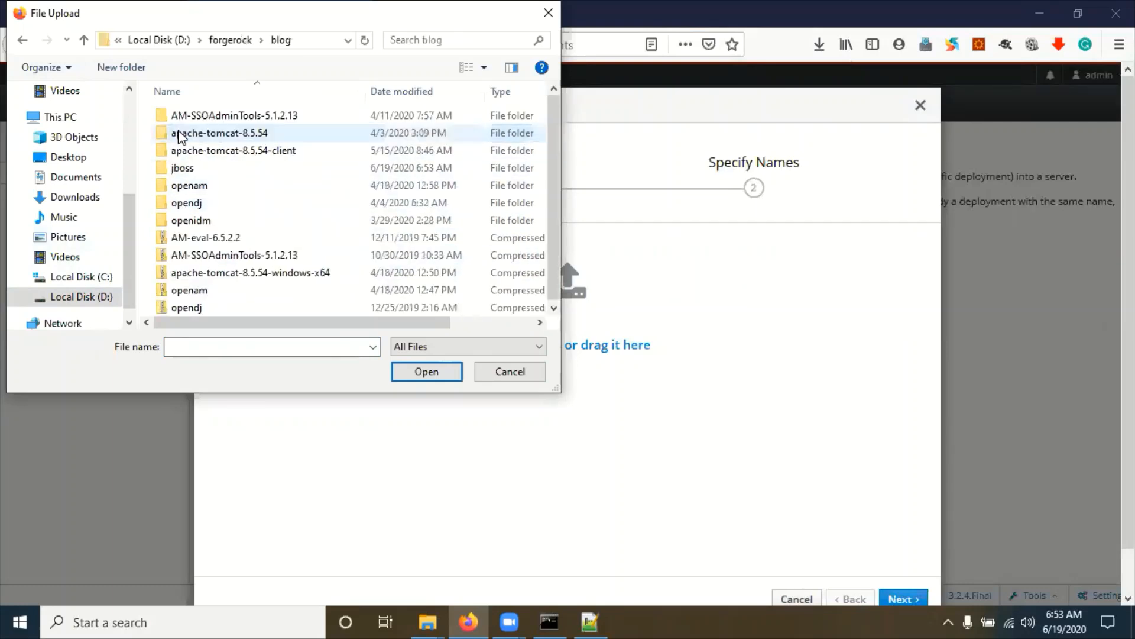
double_click(184, 171)
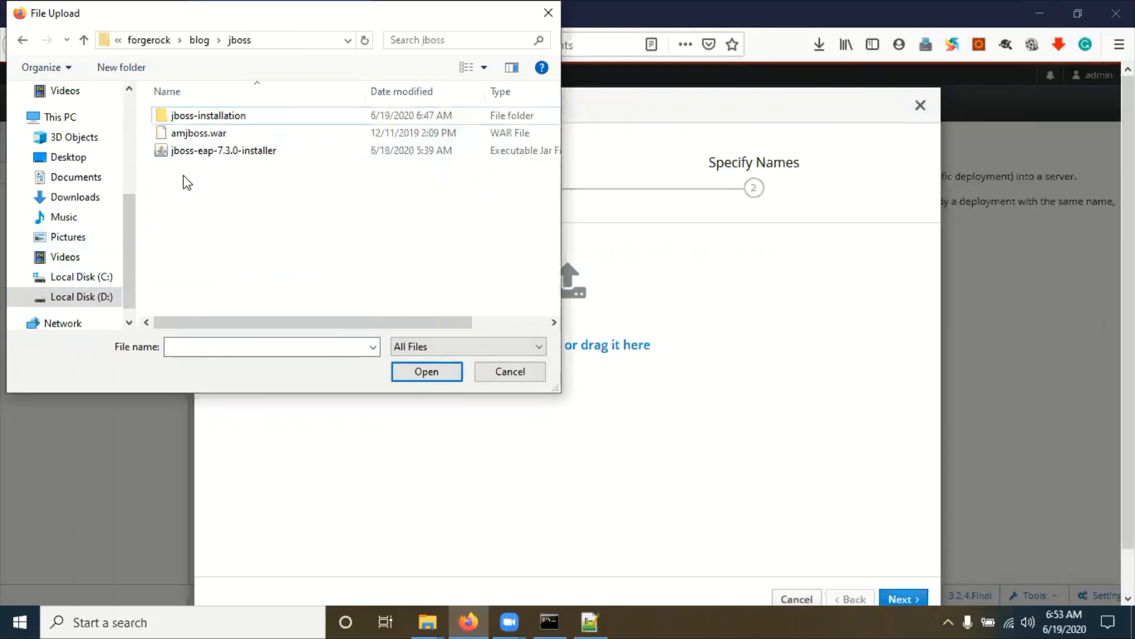
click(200, 136)
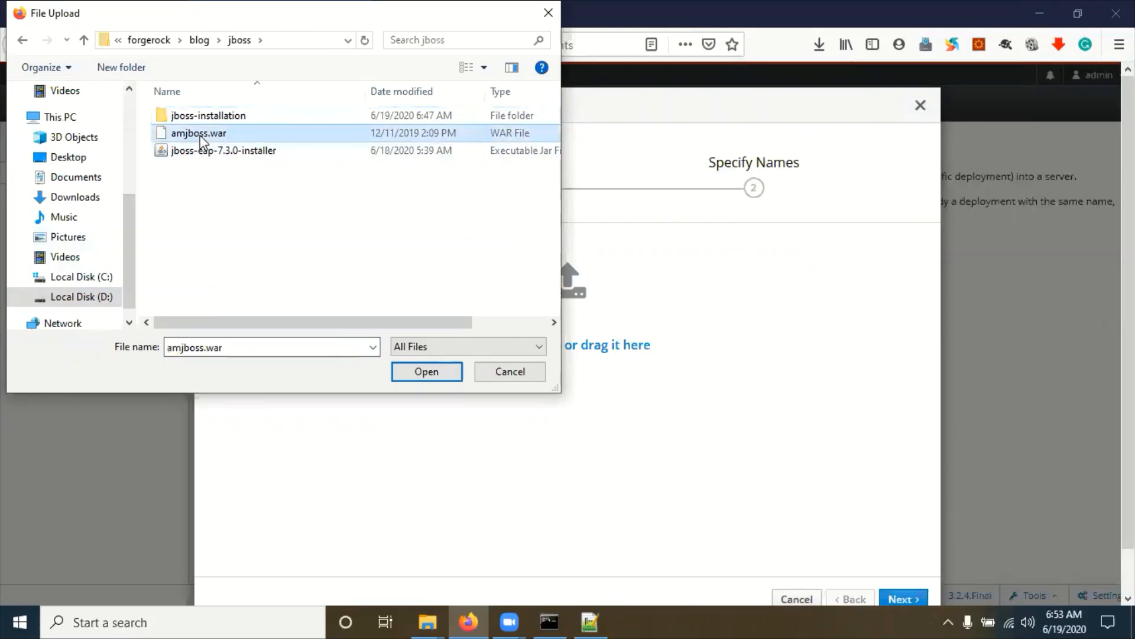
click(436, 377)
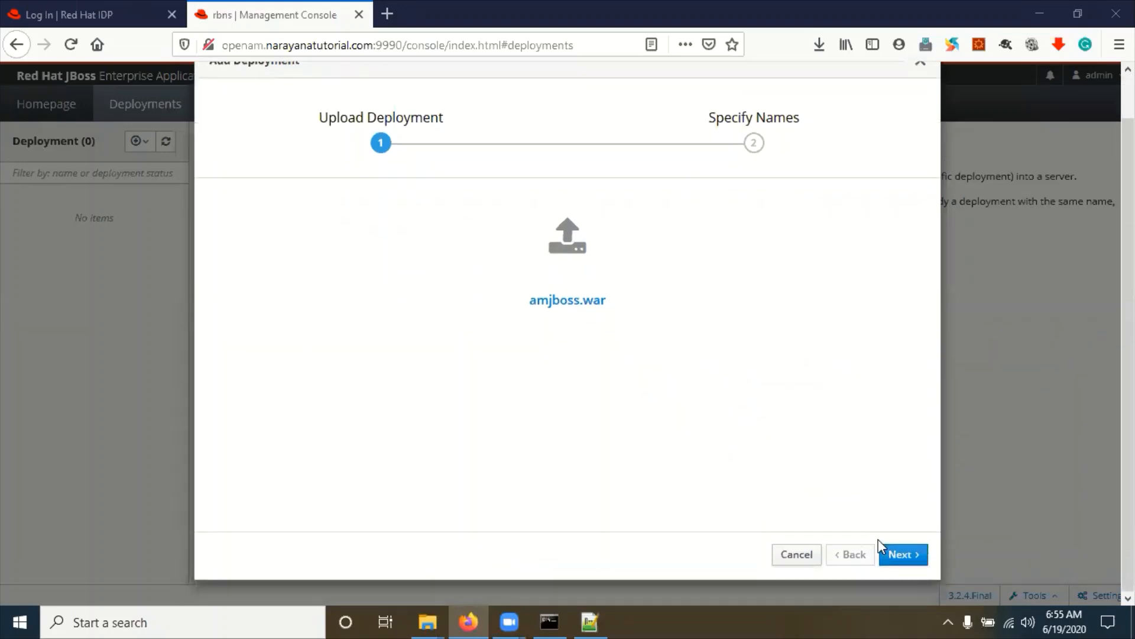
Step: Finish the wizard with default names and Enabled on, then close the success screen
click(904, 556)
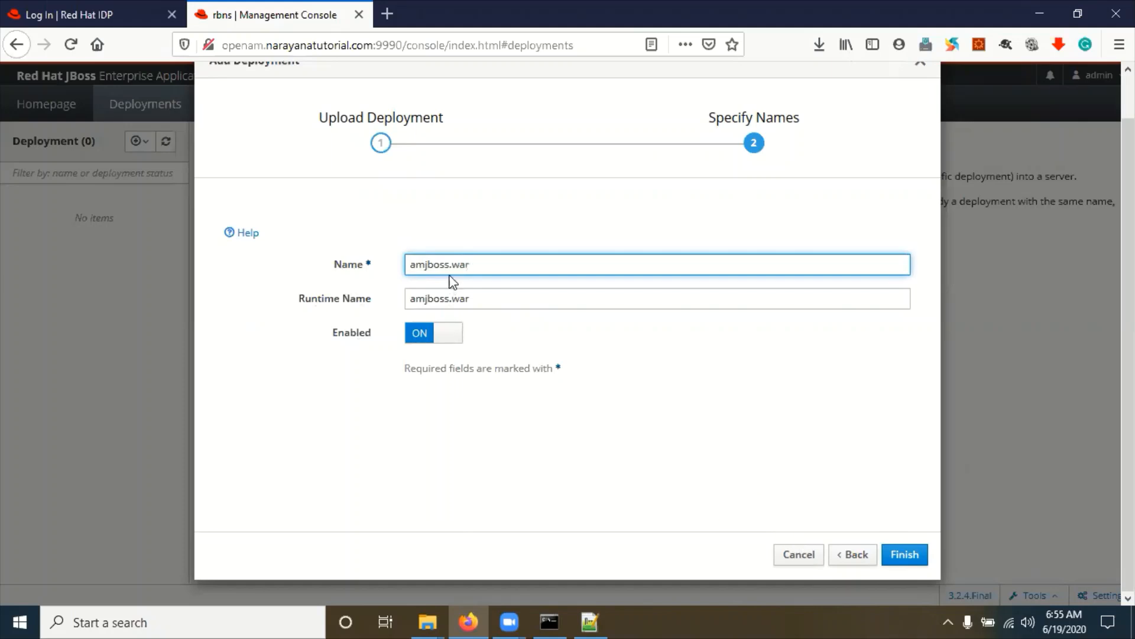
click(901, 560)
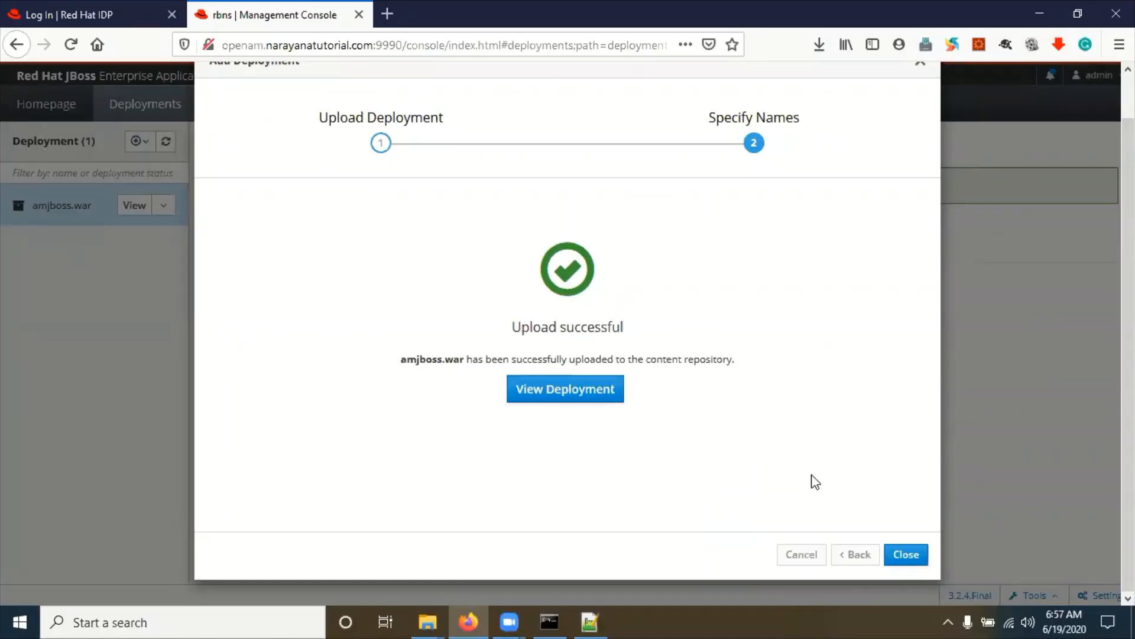
click(905, 554)
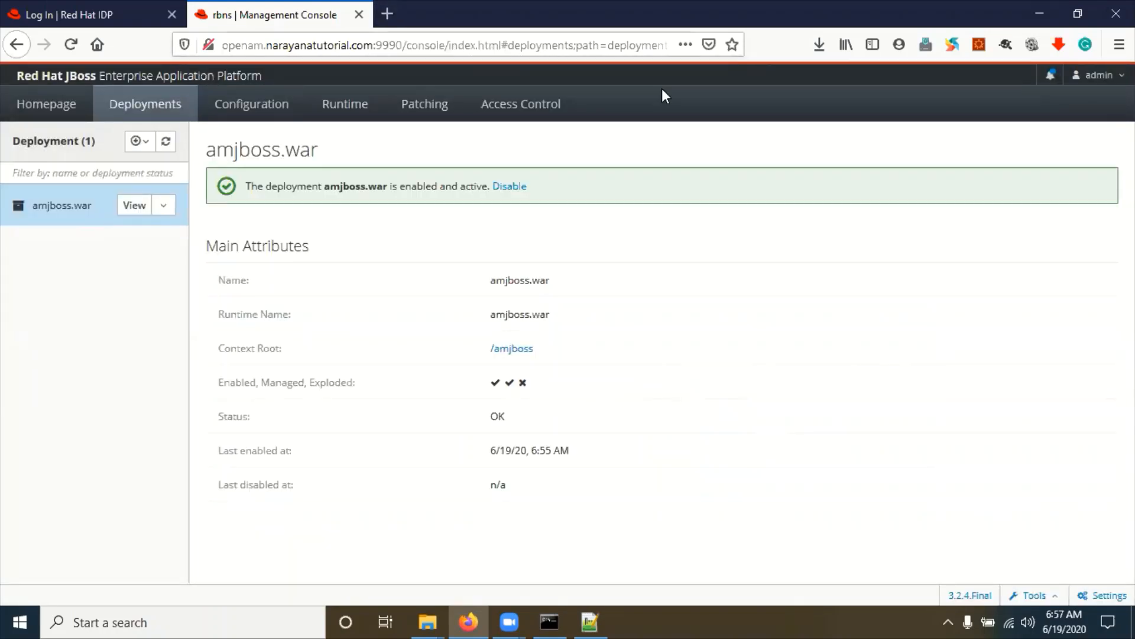
Step: Load openam.narayanatutorial.com:8991/amjboss in a new private Firefox window
click(1119, 44)
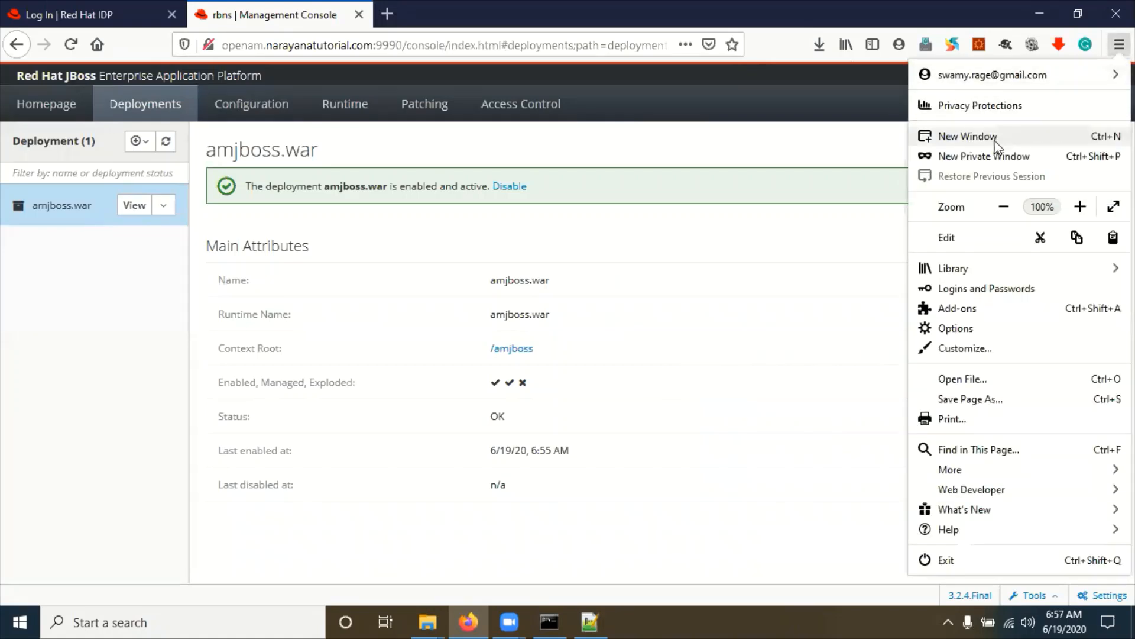
click(968, 157)
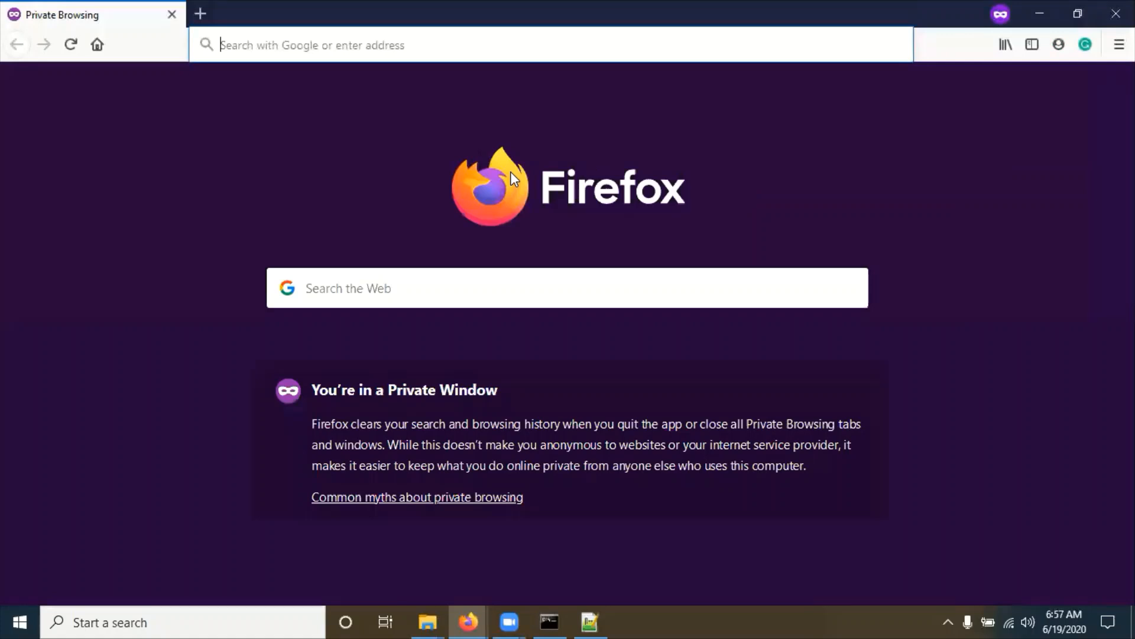
text(openam.narayanatutorial.com:8991/)
key(Right)
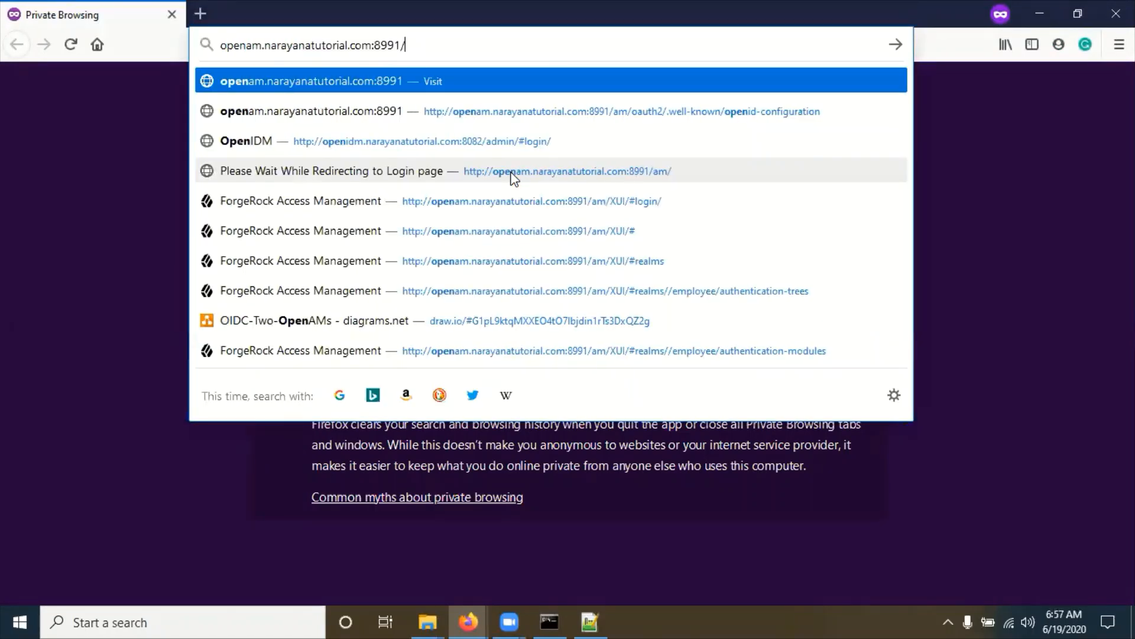
text(am)
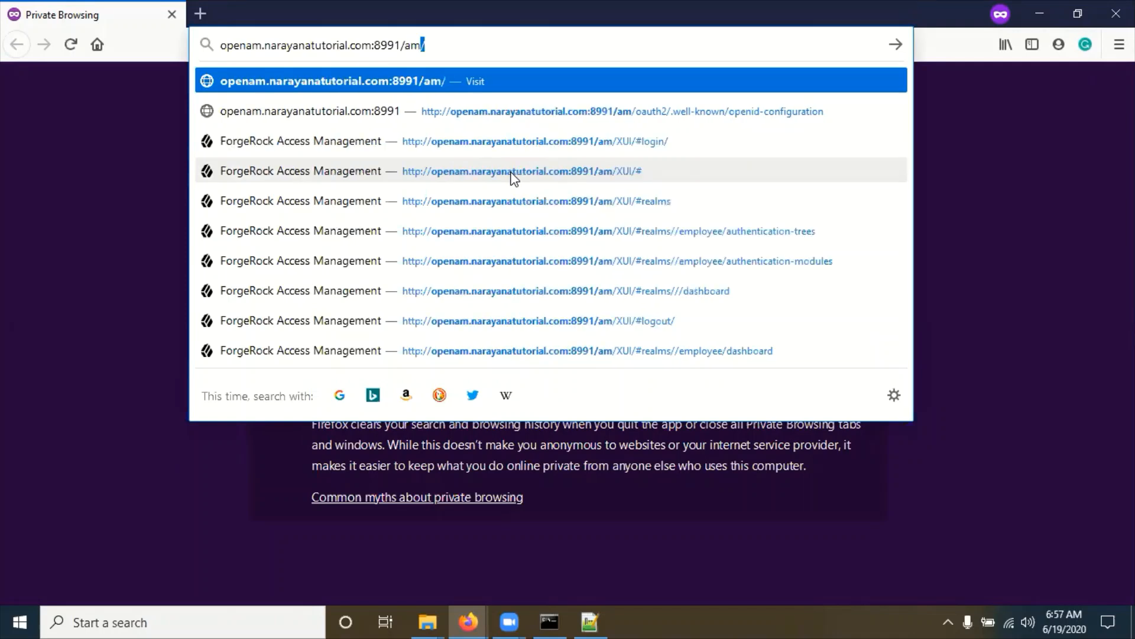
text(jboss)
key(Return)
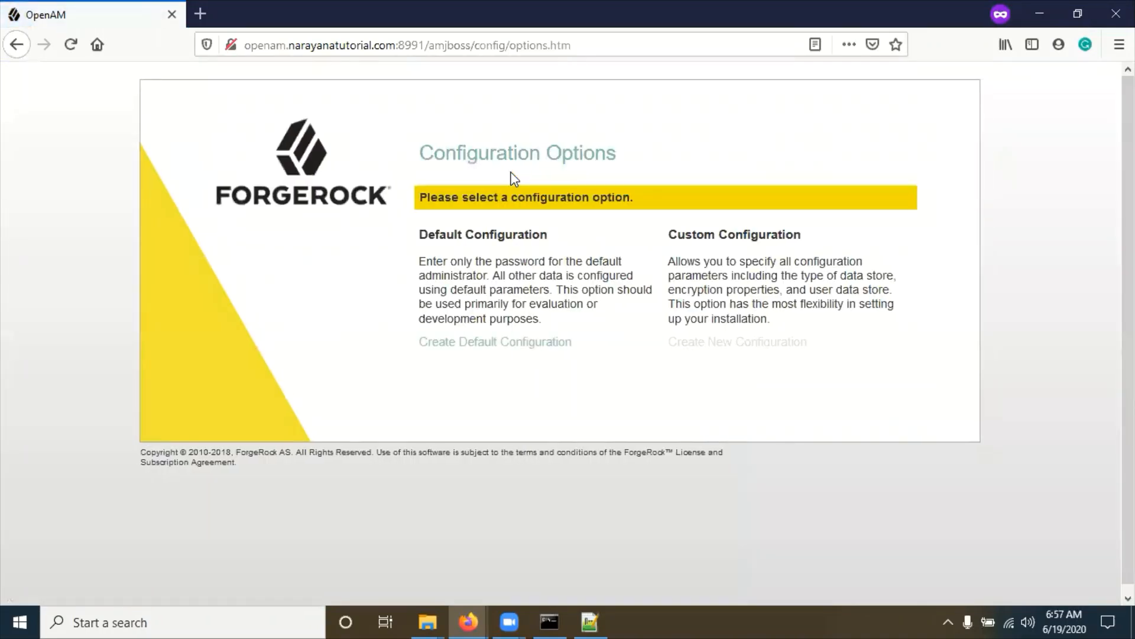
double_click(412, 45)
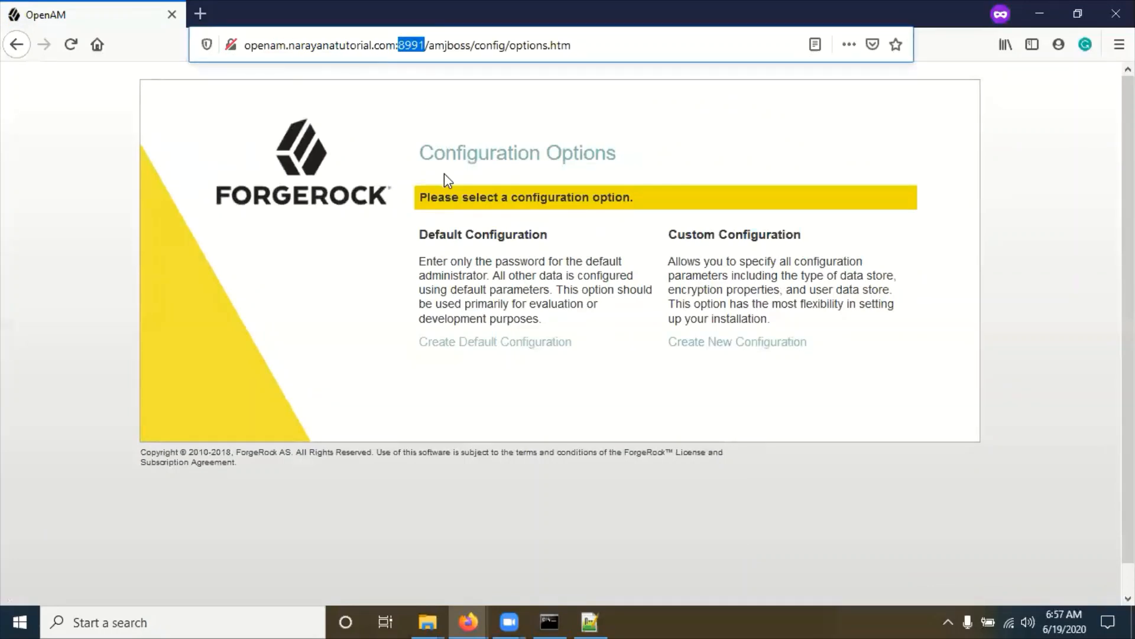
key(alt+Tab)
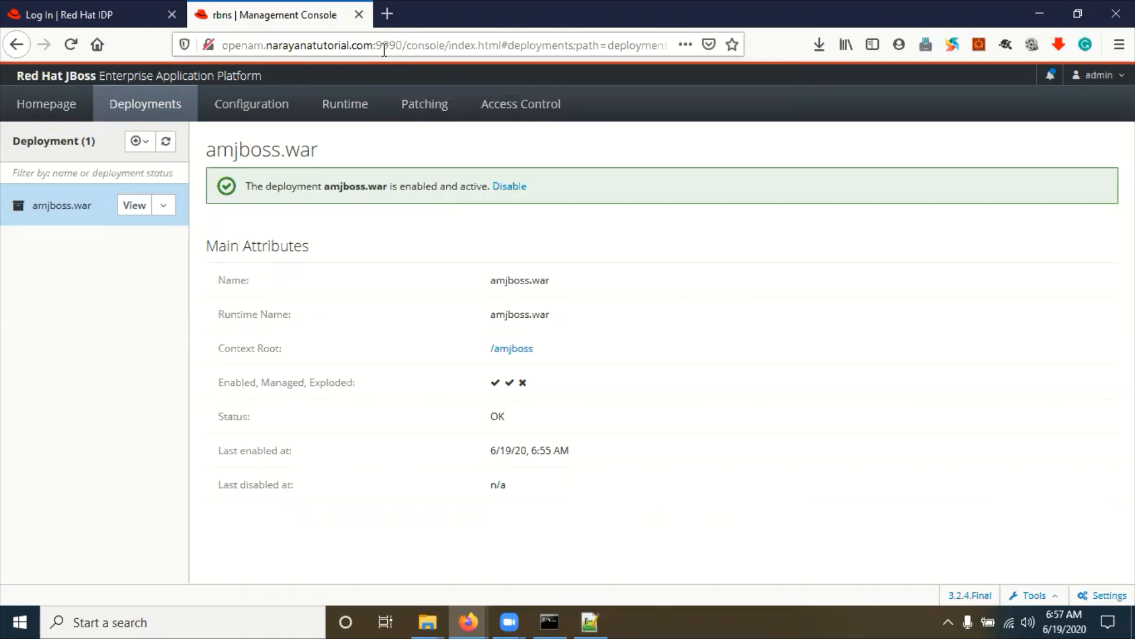
key(alt+Tab)
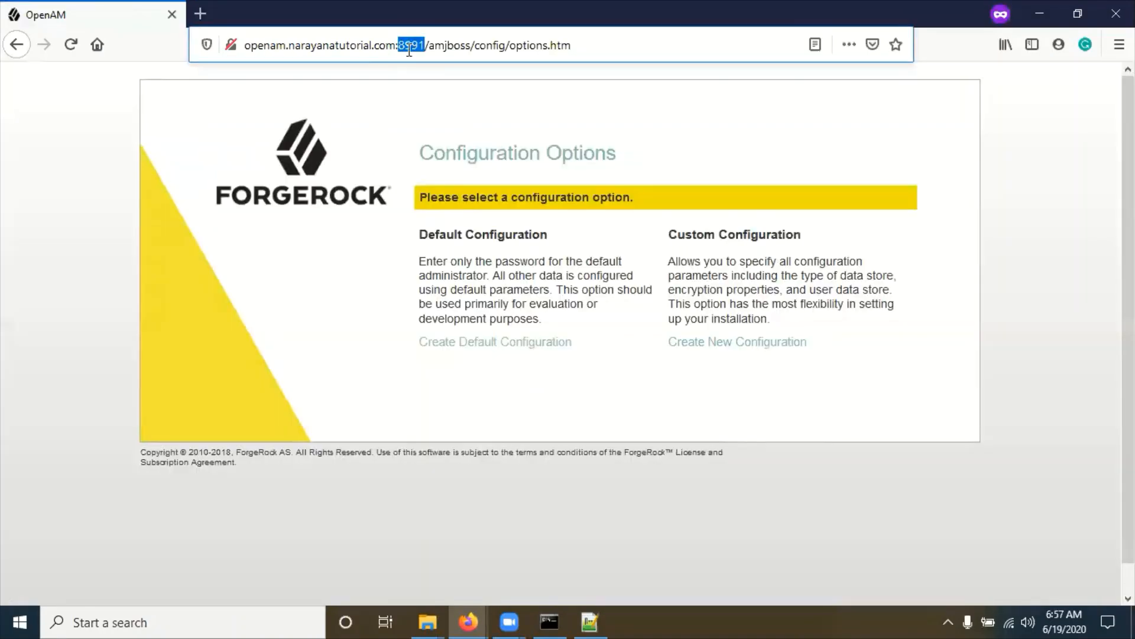
key(alt+Tab)
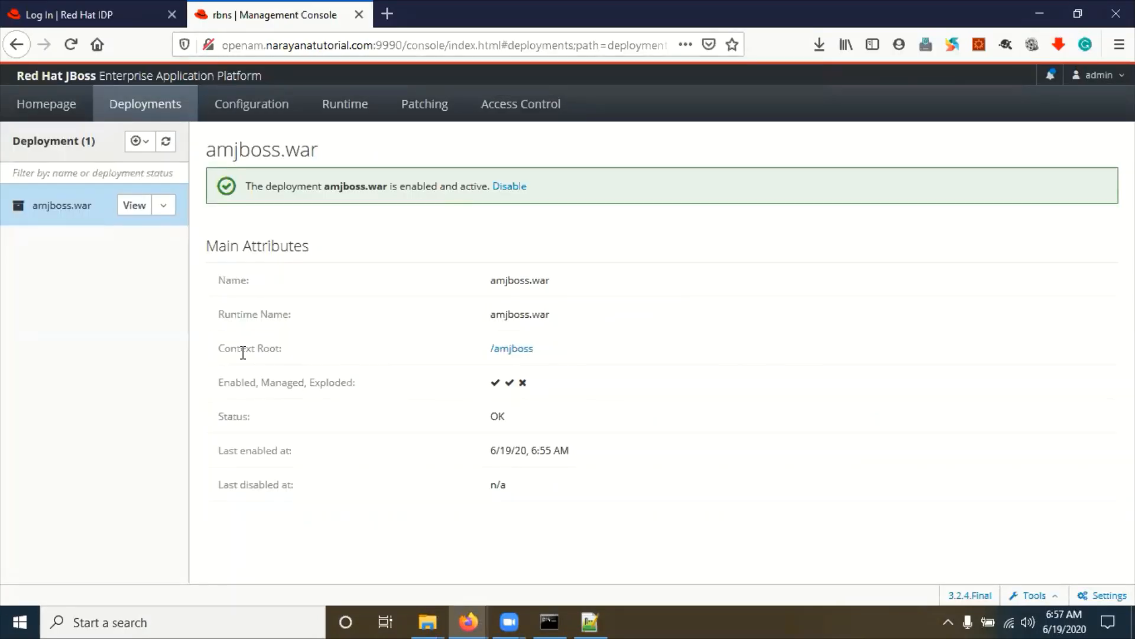
drag(240, 349, 367, 355)
drag(481, 282, 591, 289)
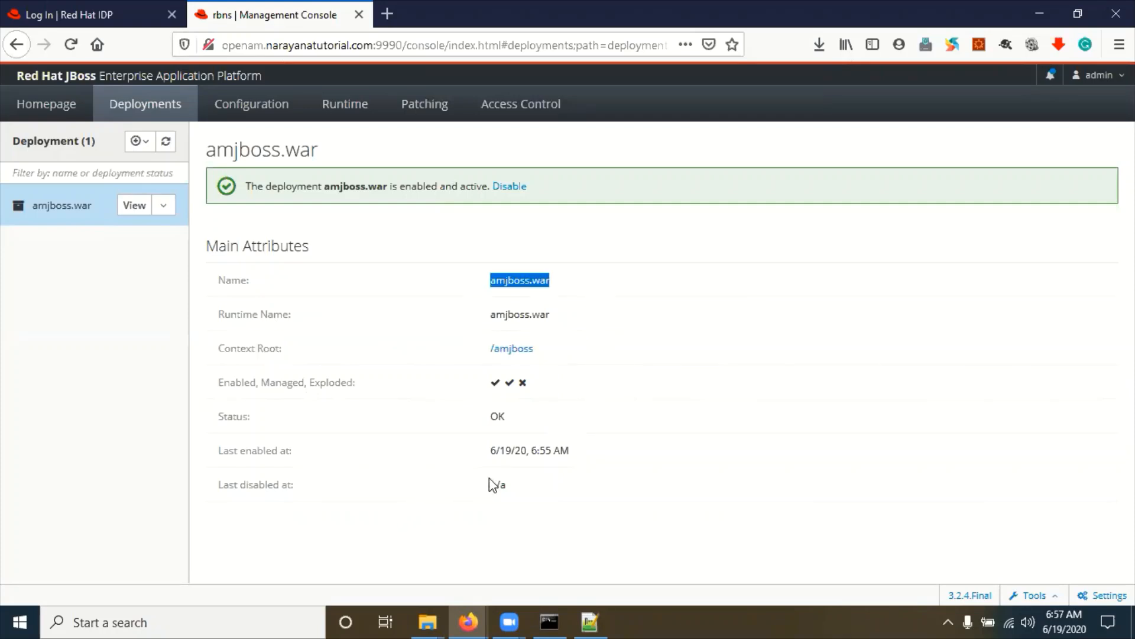
key(alt+Tab)
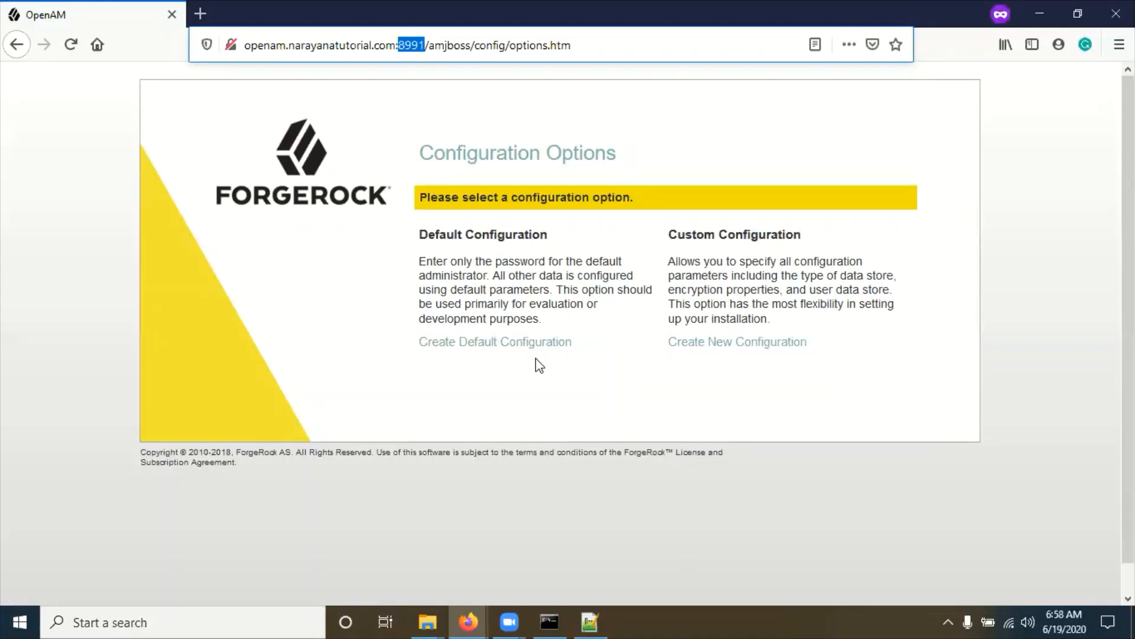
Step: Start Create Default Configuration and accept the license agreement
click(489, 370)
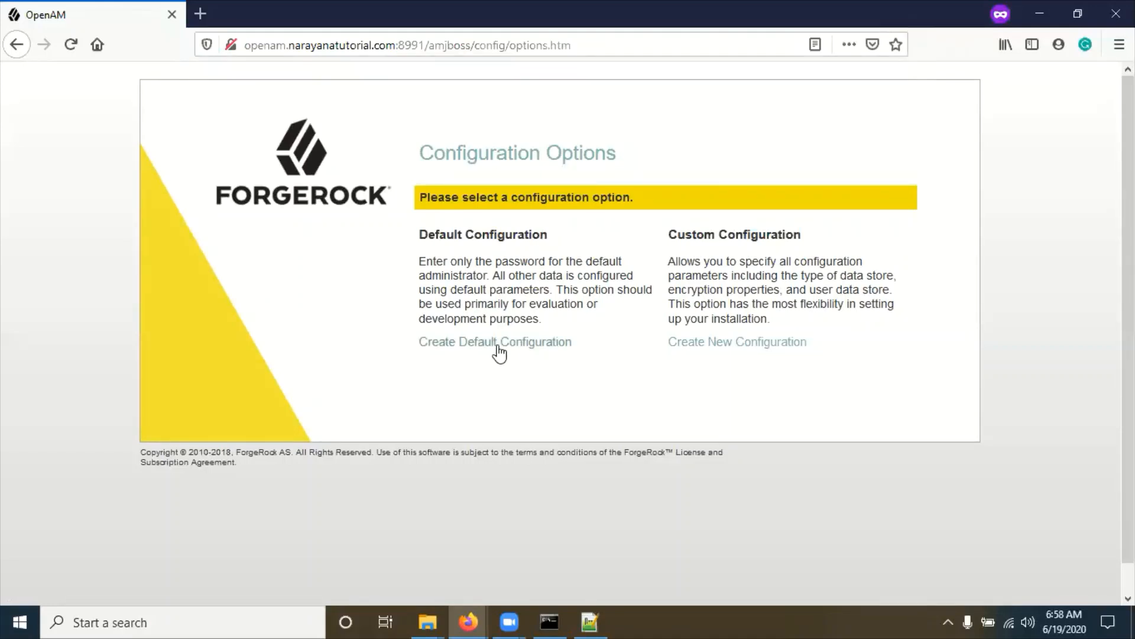
click(507, 343)
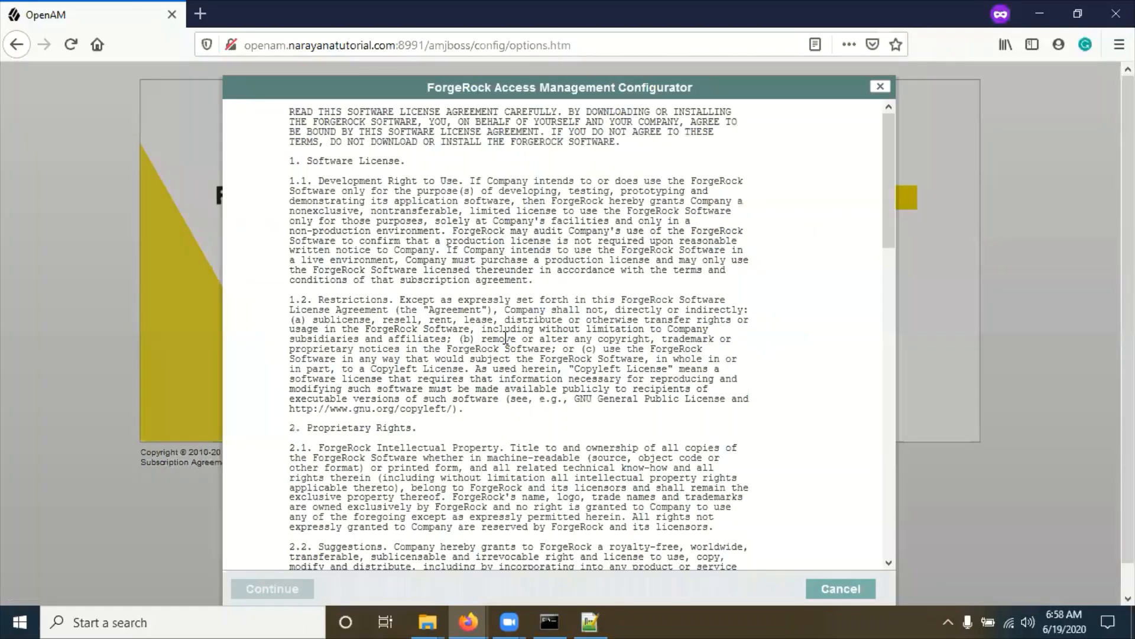
scroll(506, 339, down, 20)
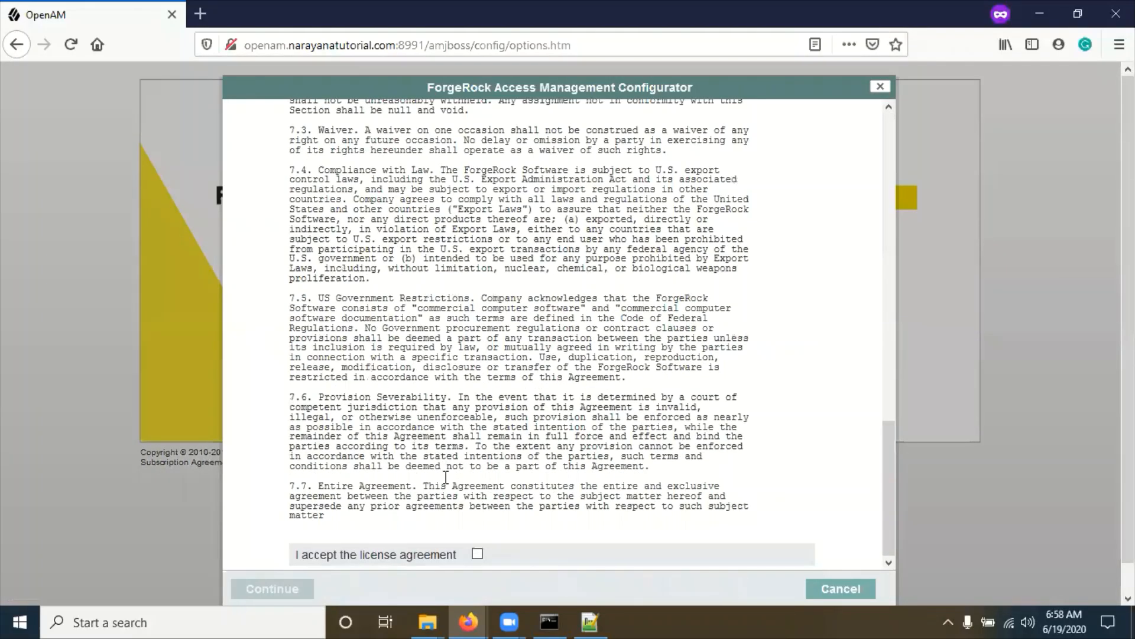
click(477, 555)
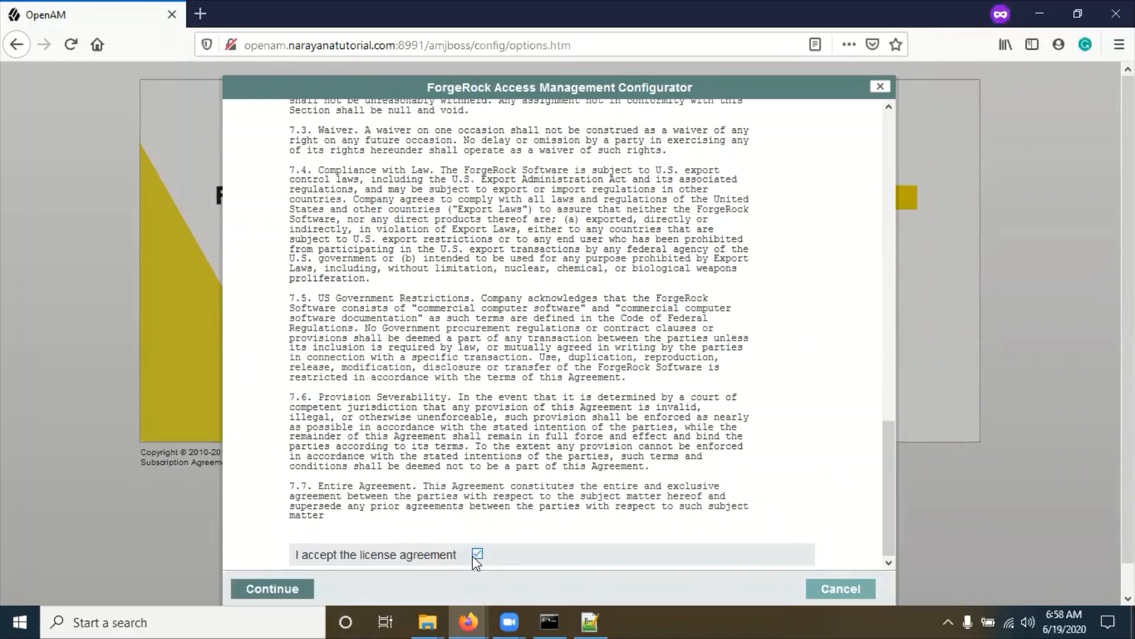
click(273, 589)
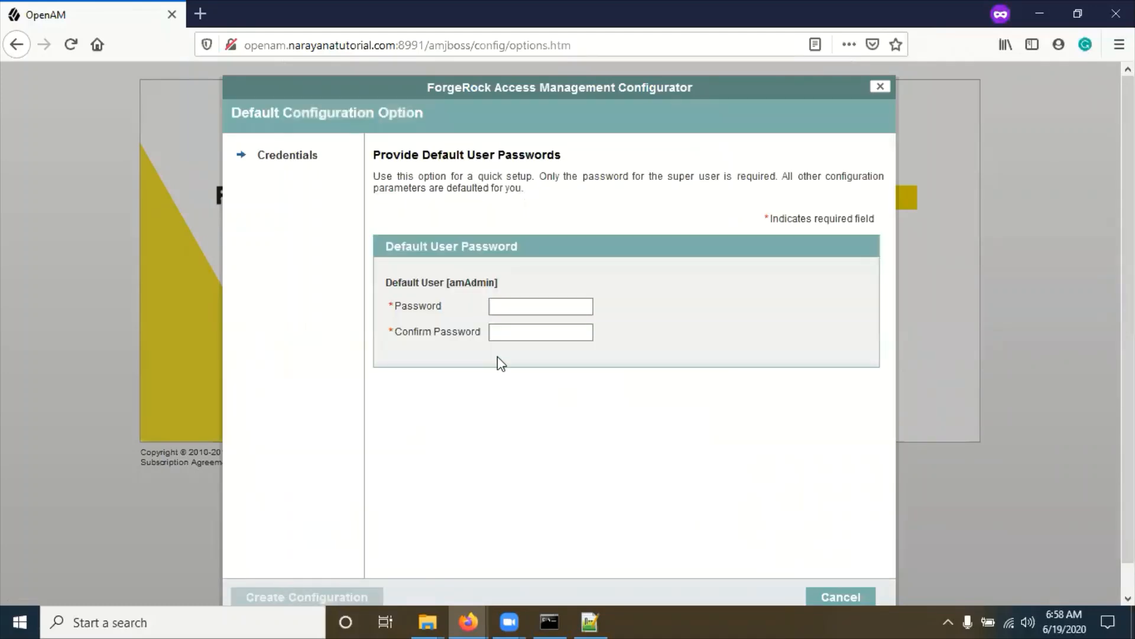
Step: Enter and confirm the amAdmin password, then create the configuration
click(519, 305)
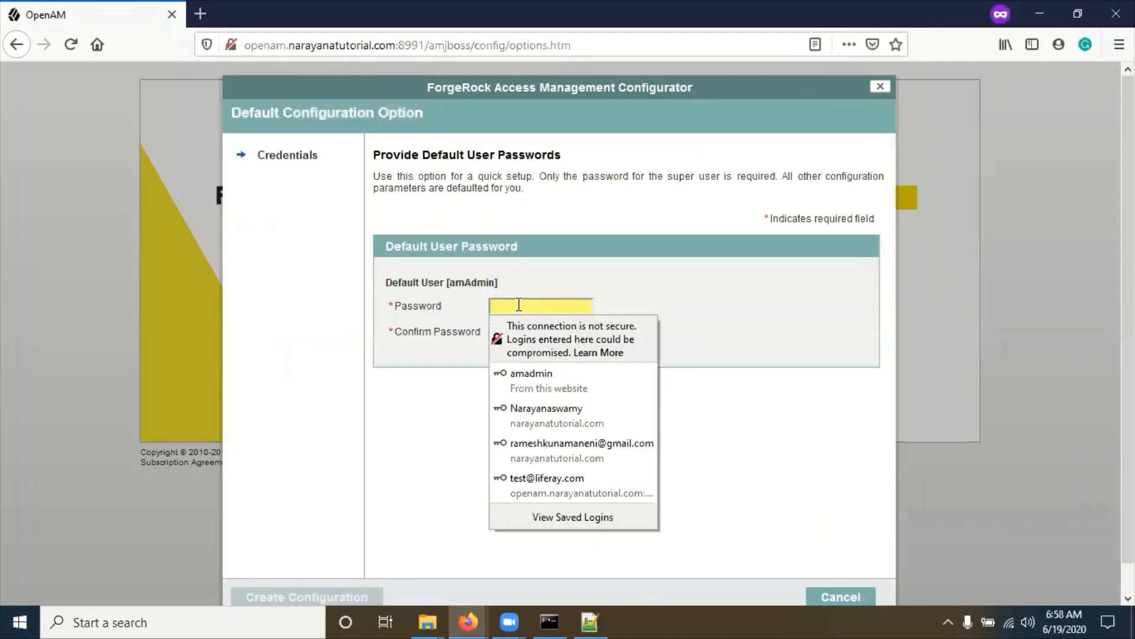
text(aassword1)
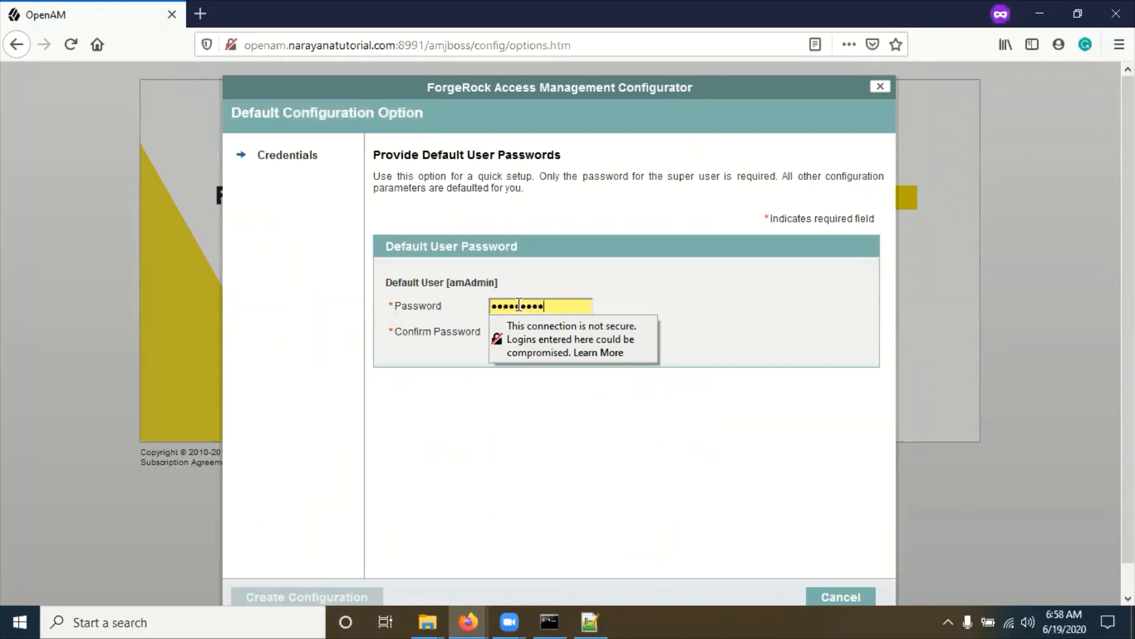
key(Tab)
text(pass)
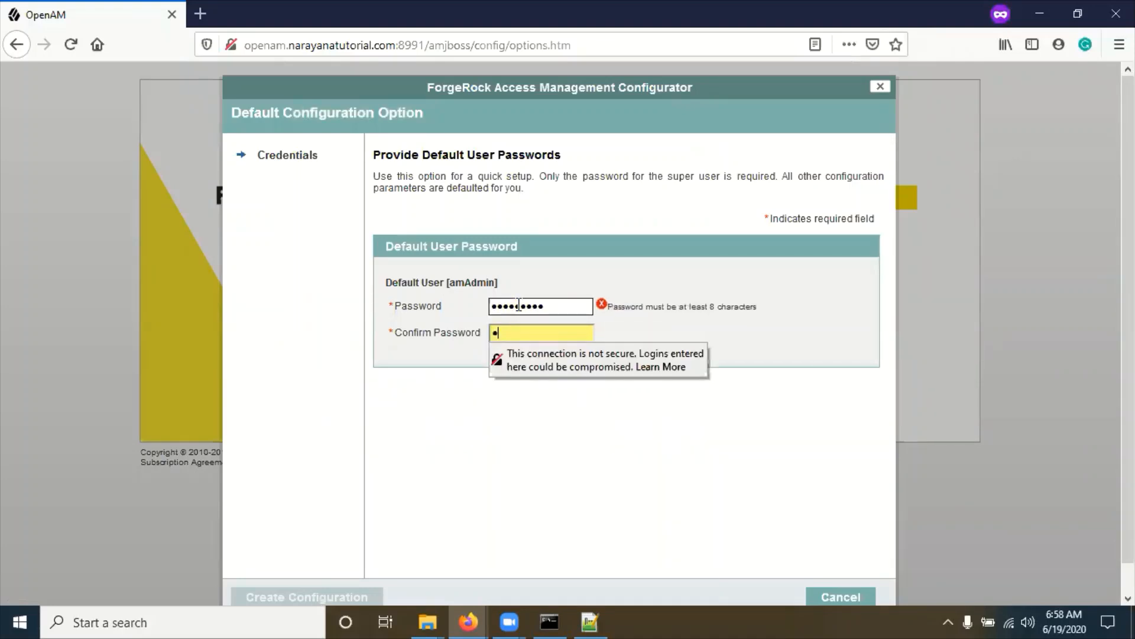
text(word1)
click(536, 444)
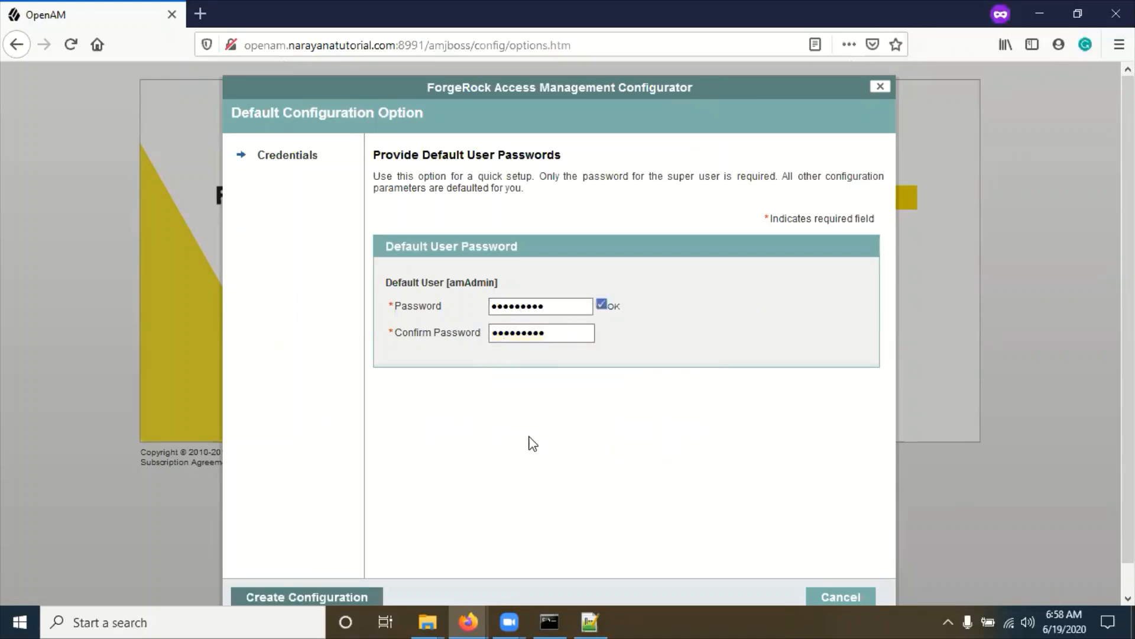
double_click(460, 283)
click(569, 414)
click(329, 599)
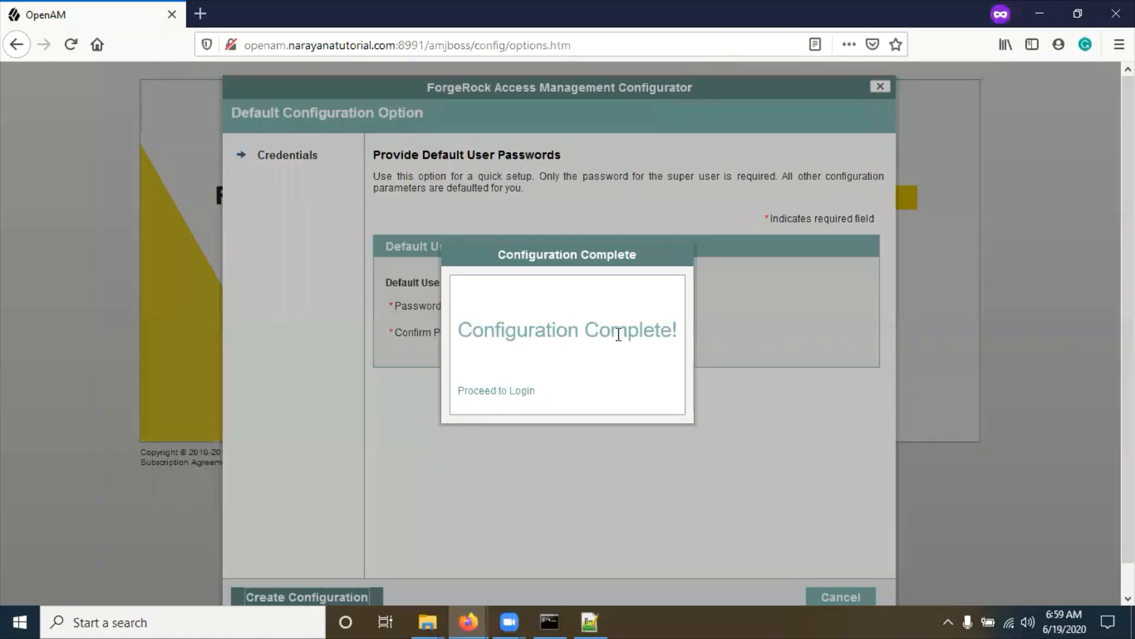
Step: Proceed to the login page and log in as amadmin with the admin password
click(490, 391)
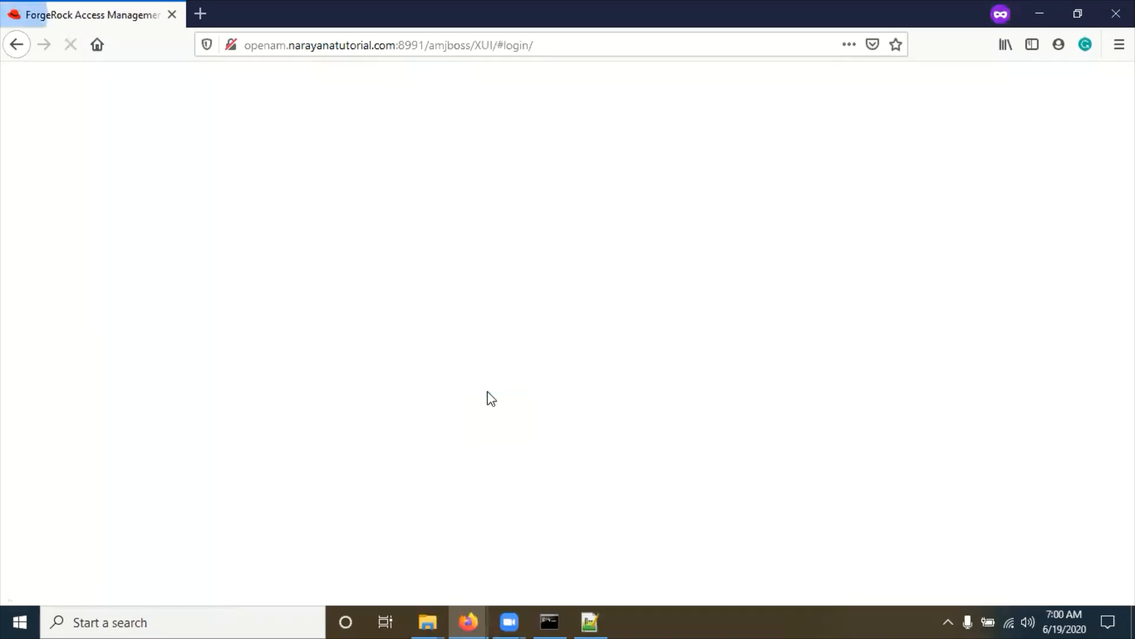
click(437, 317)
click(437, 316)
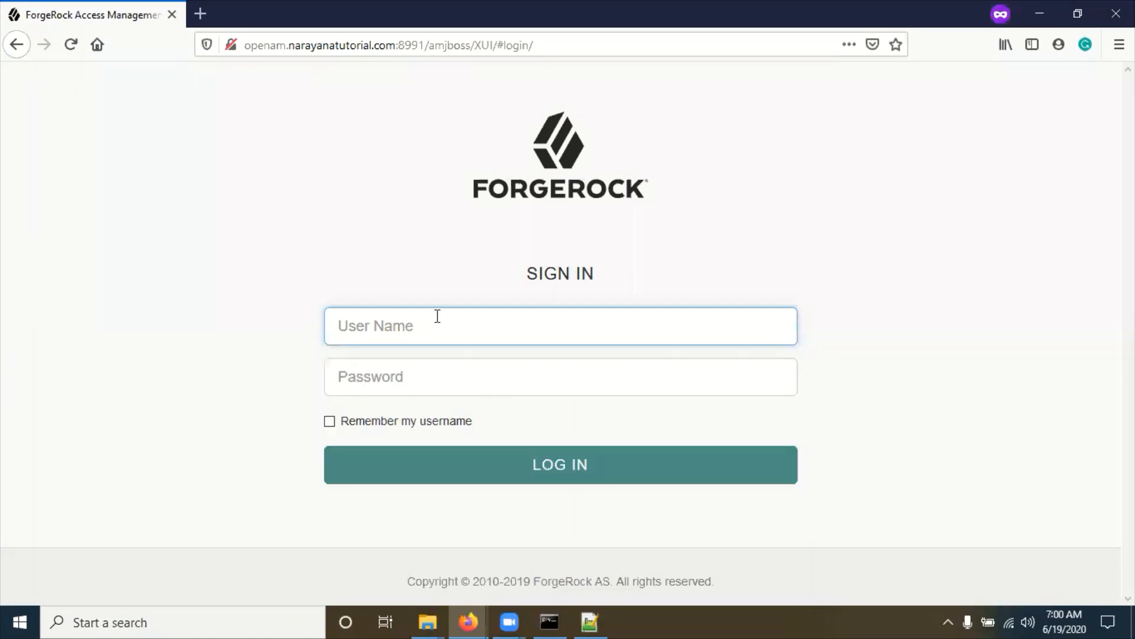
text(amadmin)
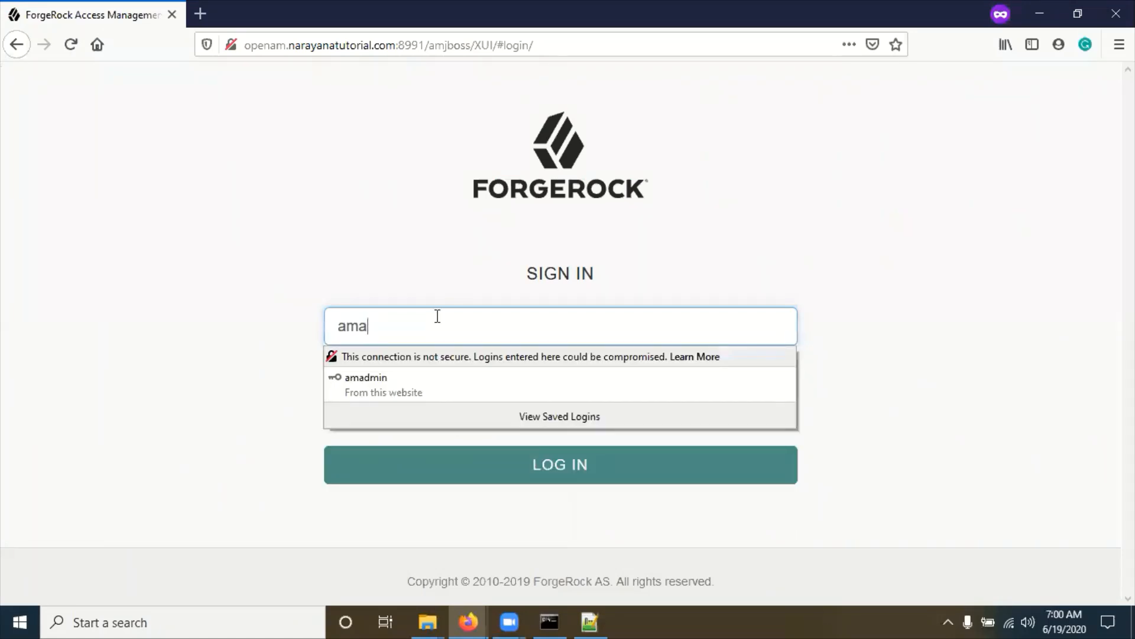
click(427, 290)
click(402, 376)
text(•••••••••)
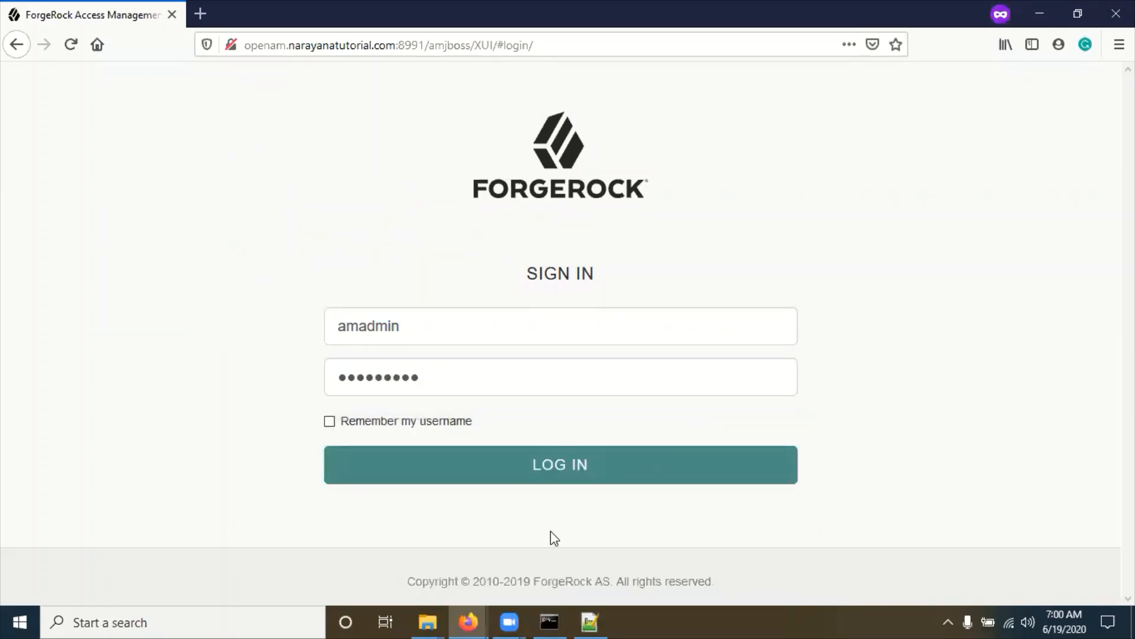
click(562, 479)
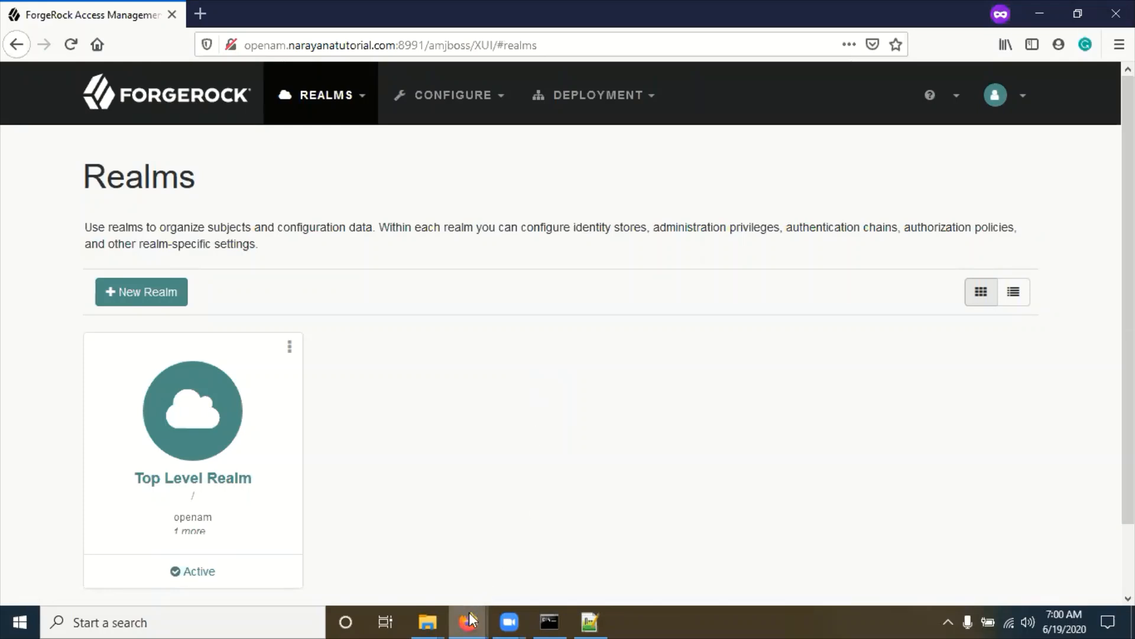
mouse_move(468, 618)
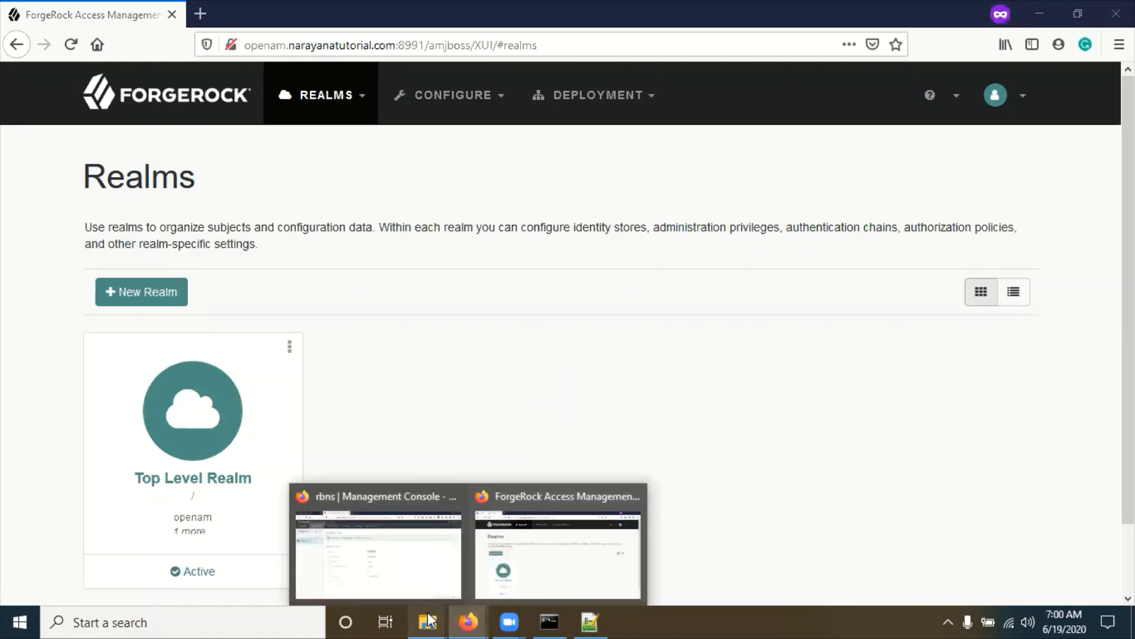
Step: Bring the JBoss Management Console window forward, then hide it to reveal the desktop
click(388, 552)
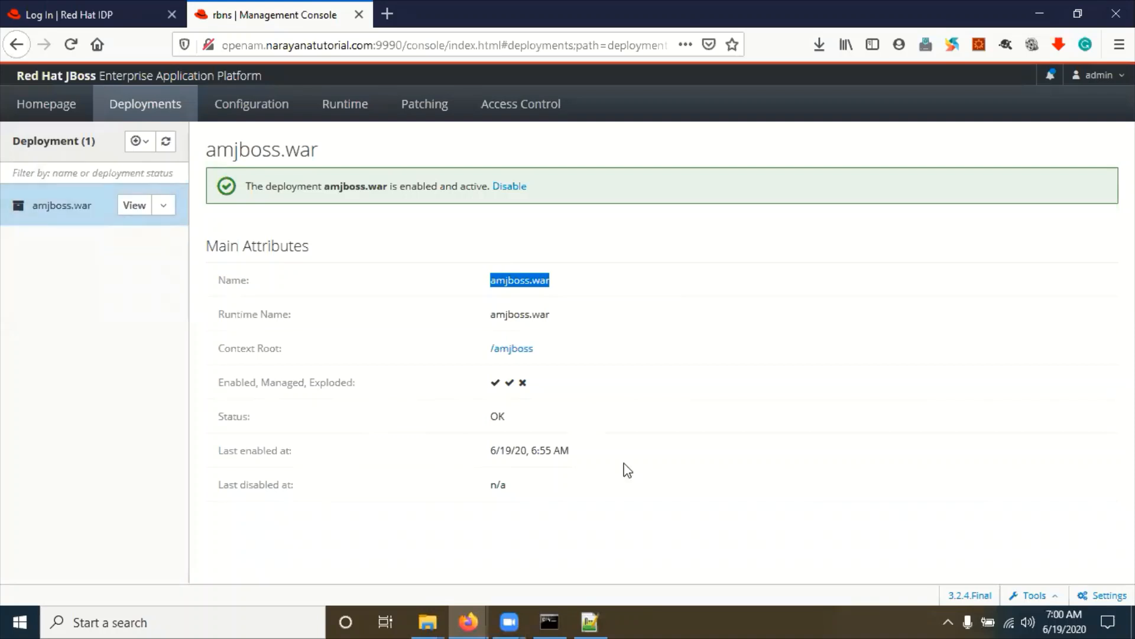
click(643, 486)
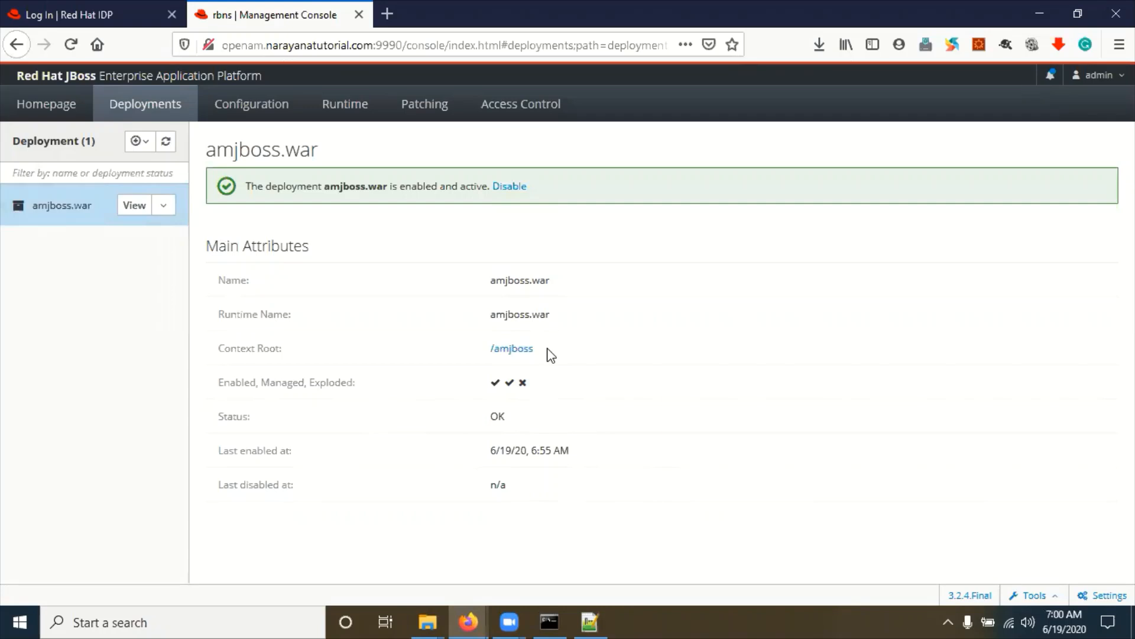
key(super+d)
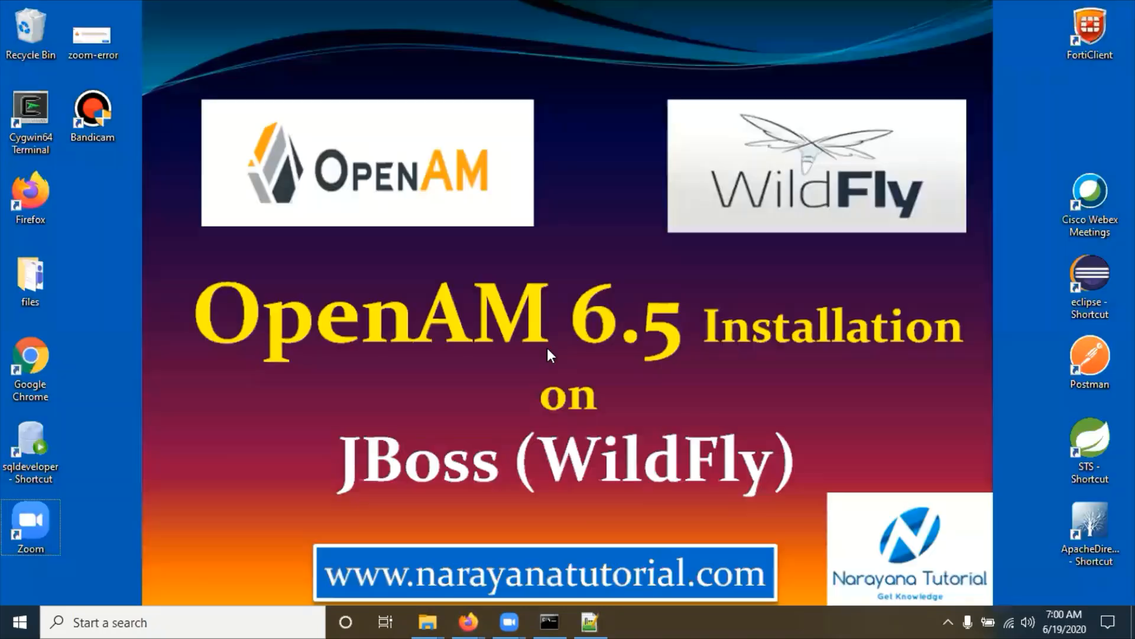